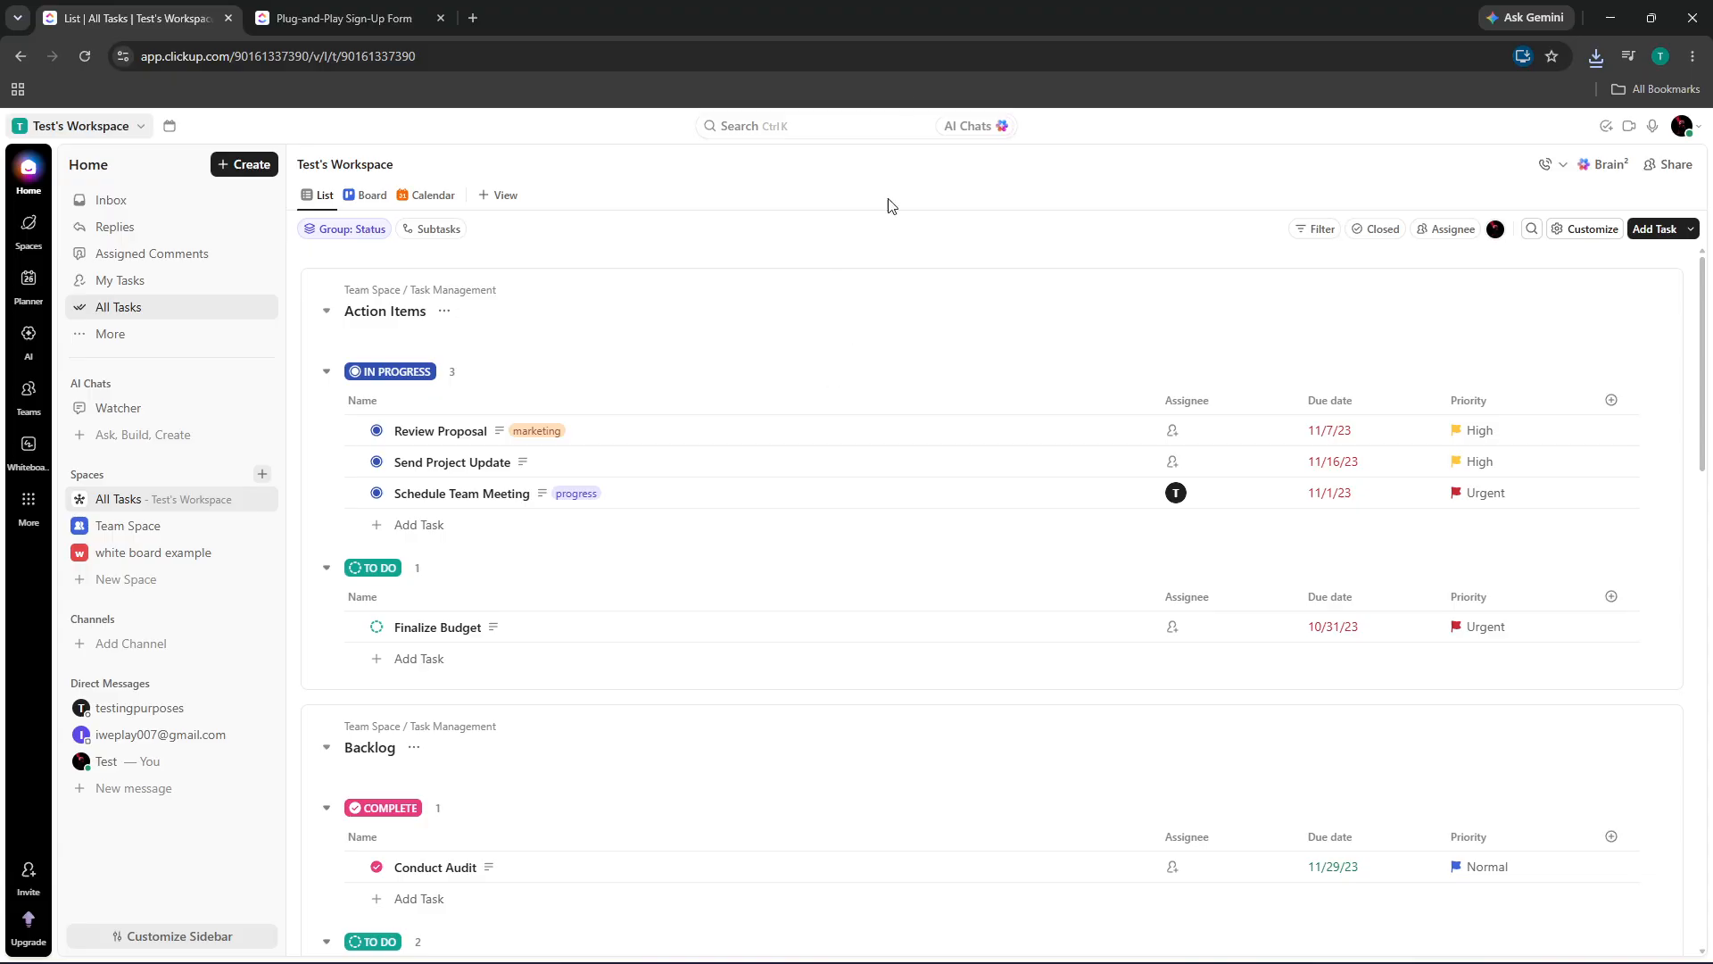
double_click(903, 49)
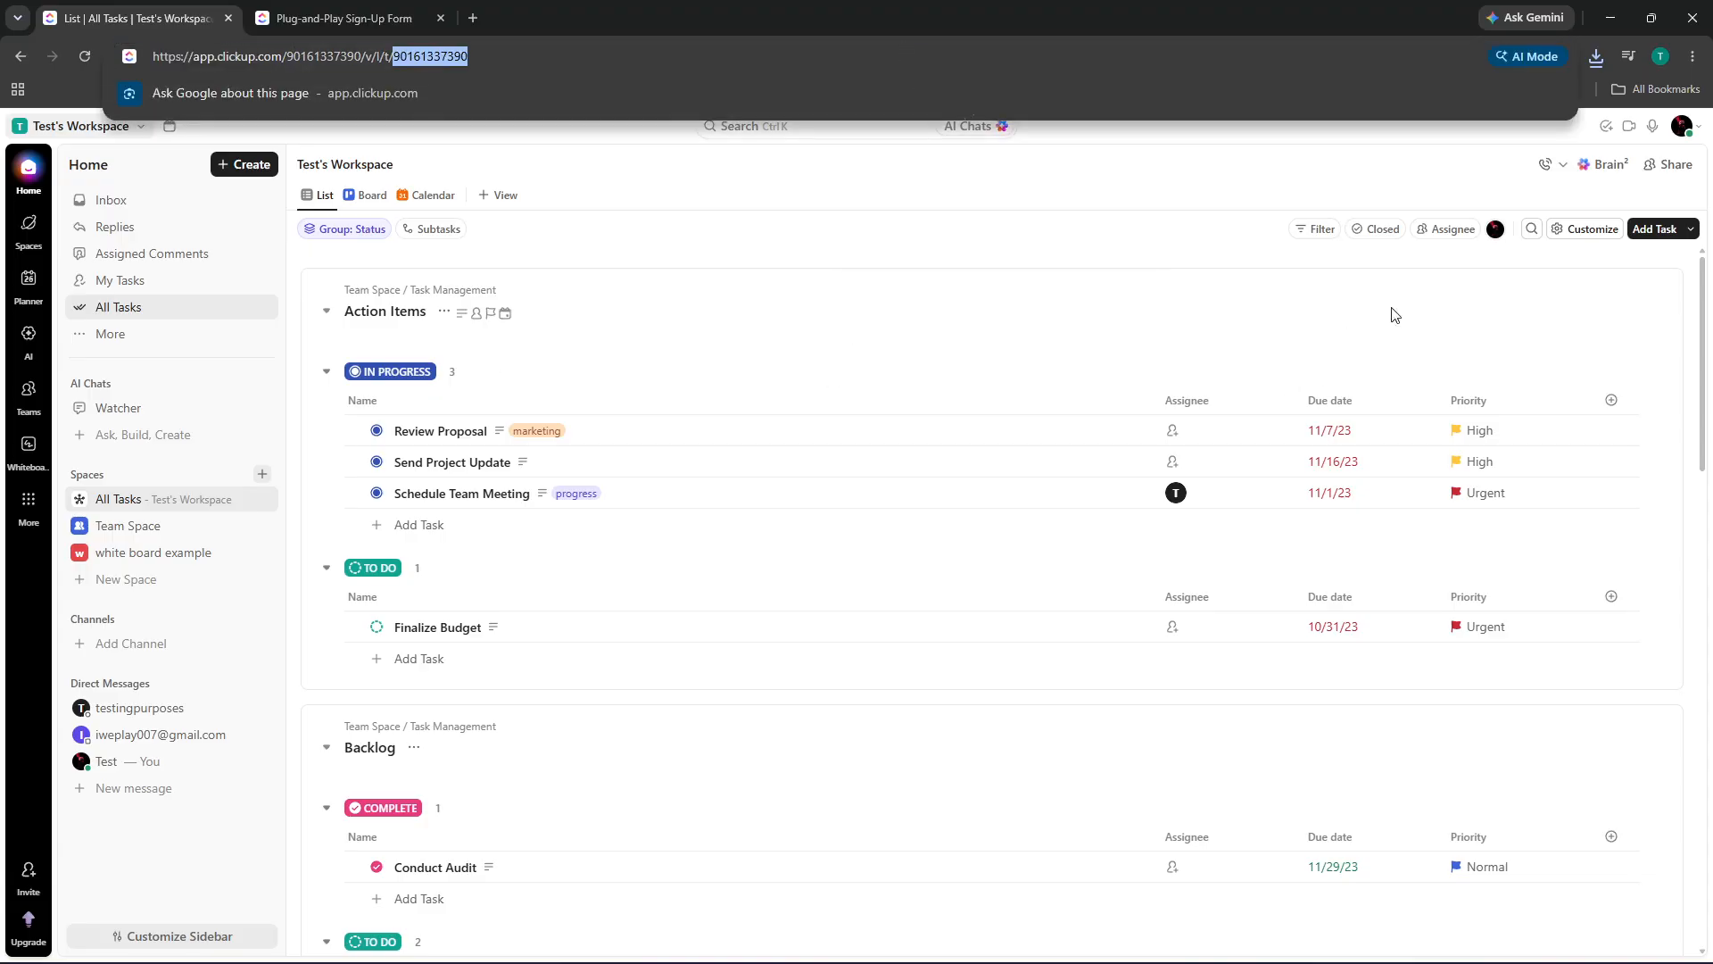
triple_click(591, 49)
triple_click(590, 49)
left_click(1437, 303)
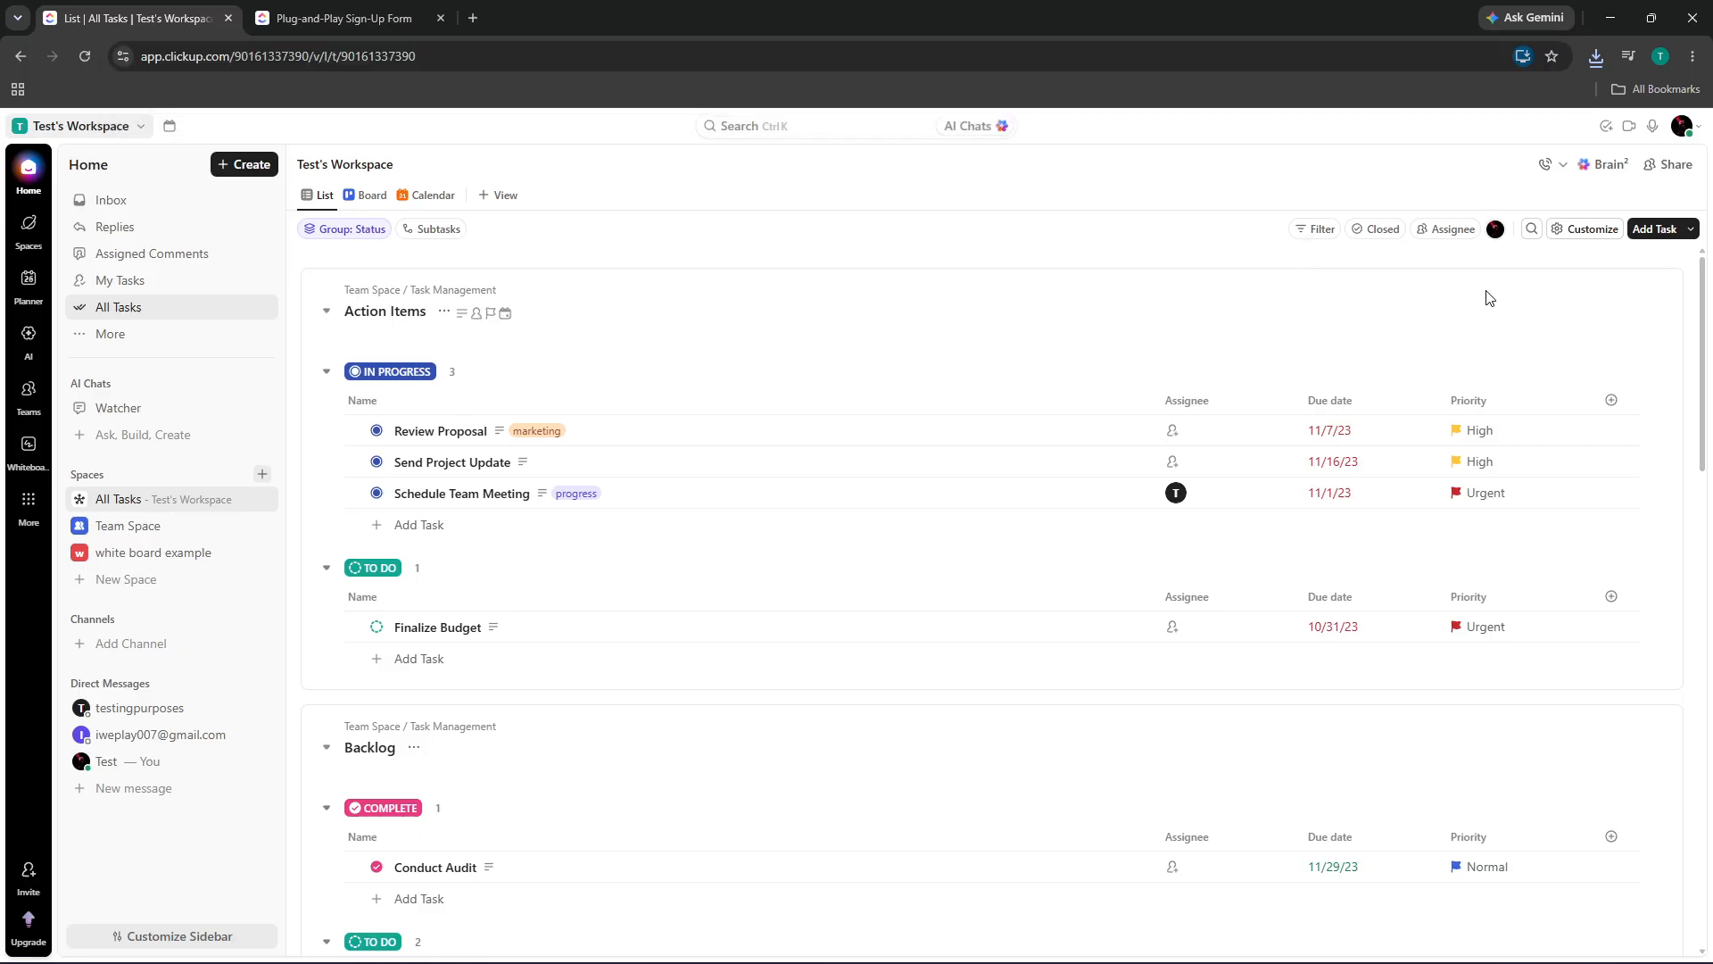
left_click(1699, 126)
left_click(1699, 125)
left_click(1692, 126)
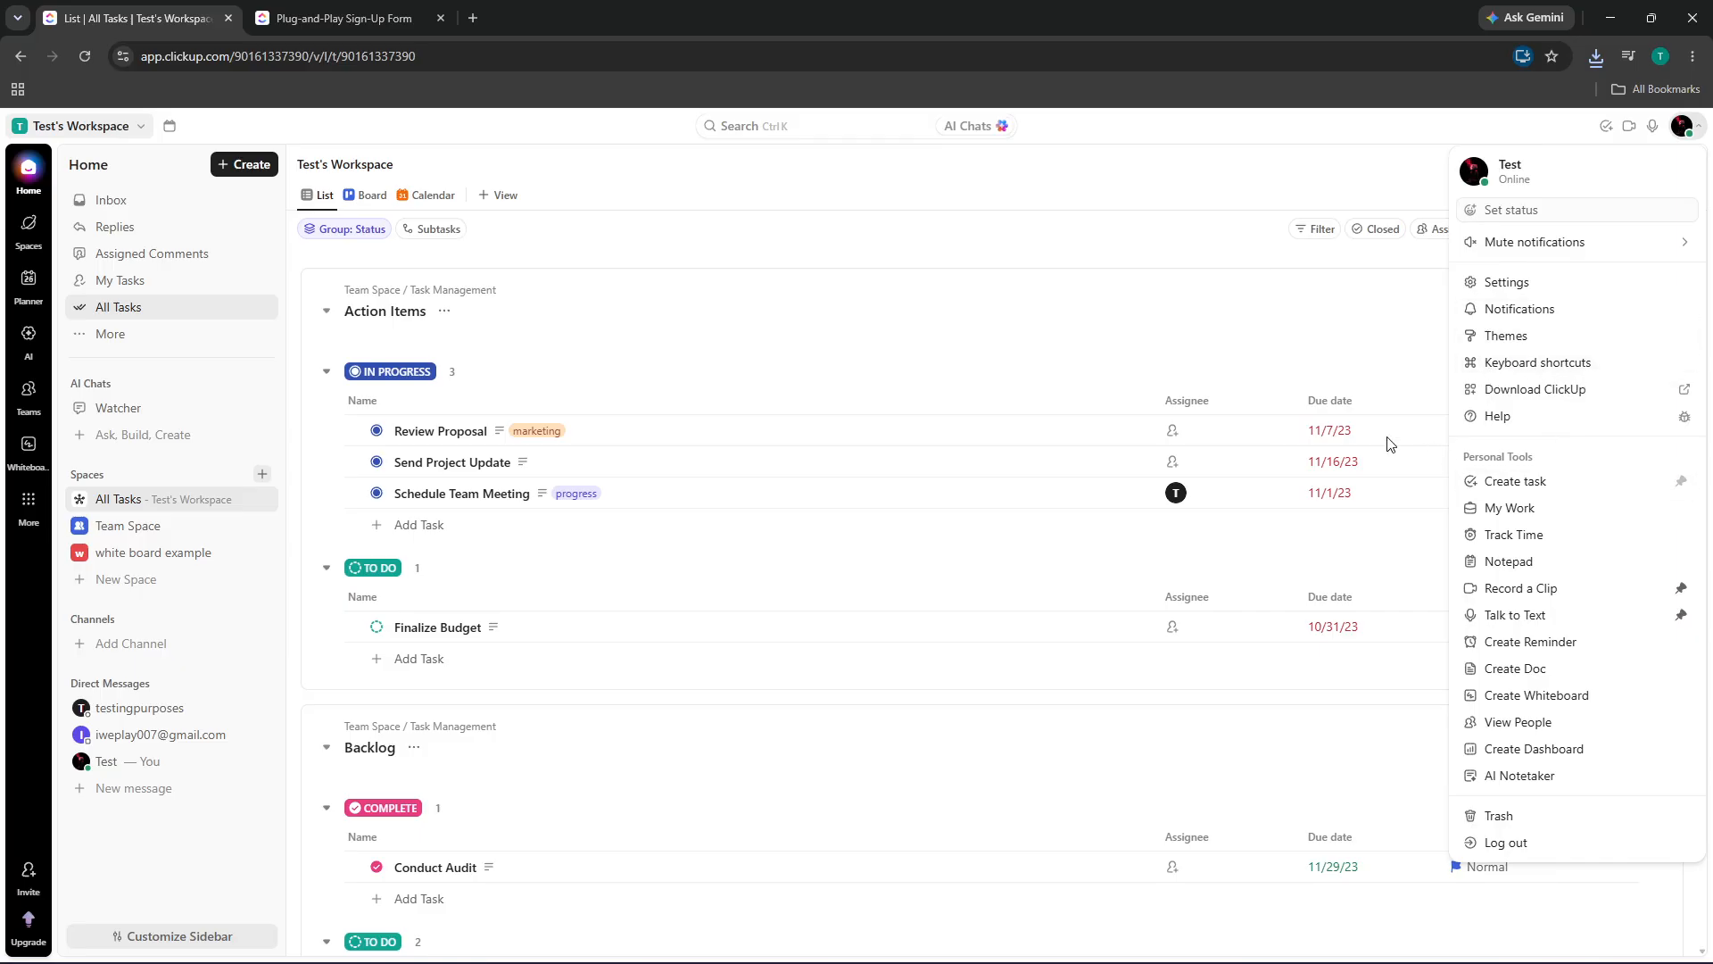
left_click(830, 340)
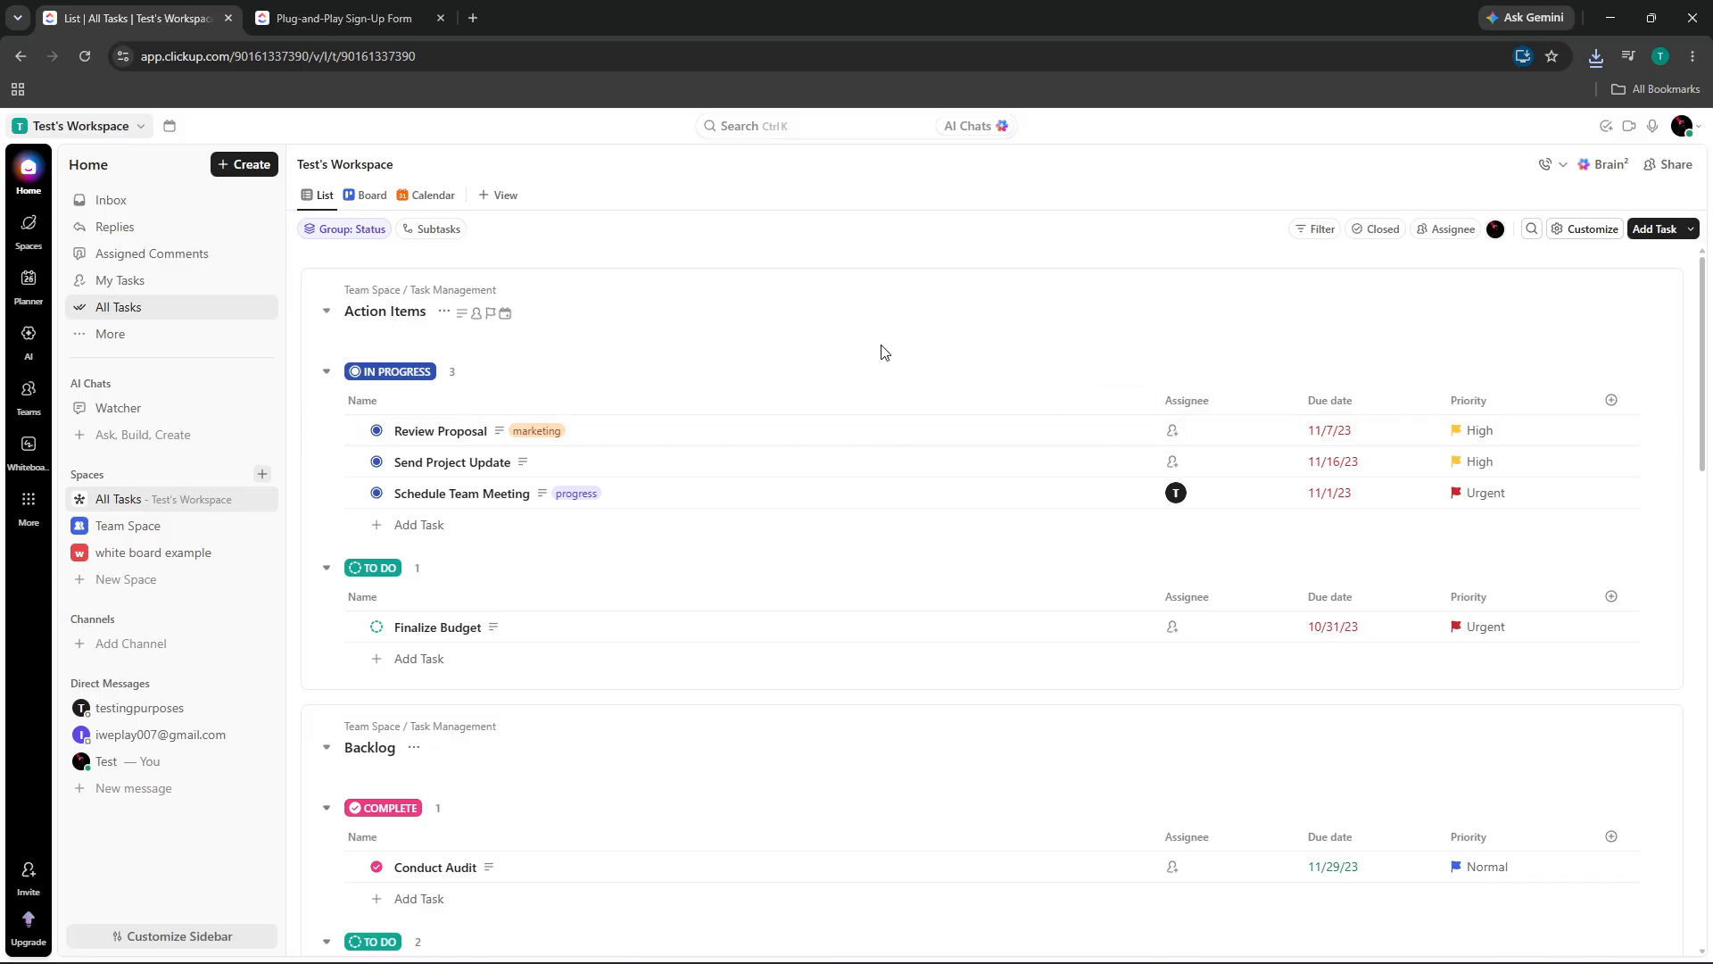
Switch to File Explorer and look through the Documents folder for spreadsheet files, closing the window when done.
left_click(984, 940)
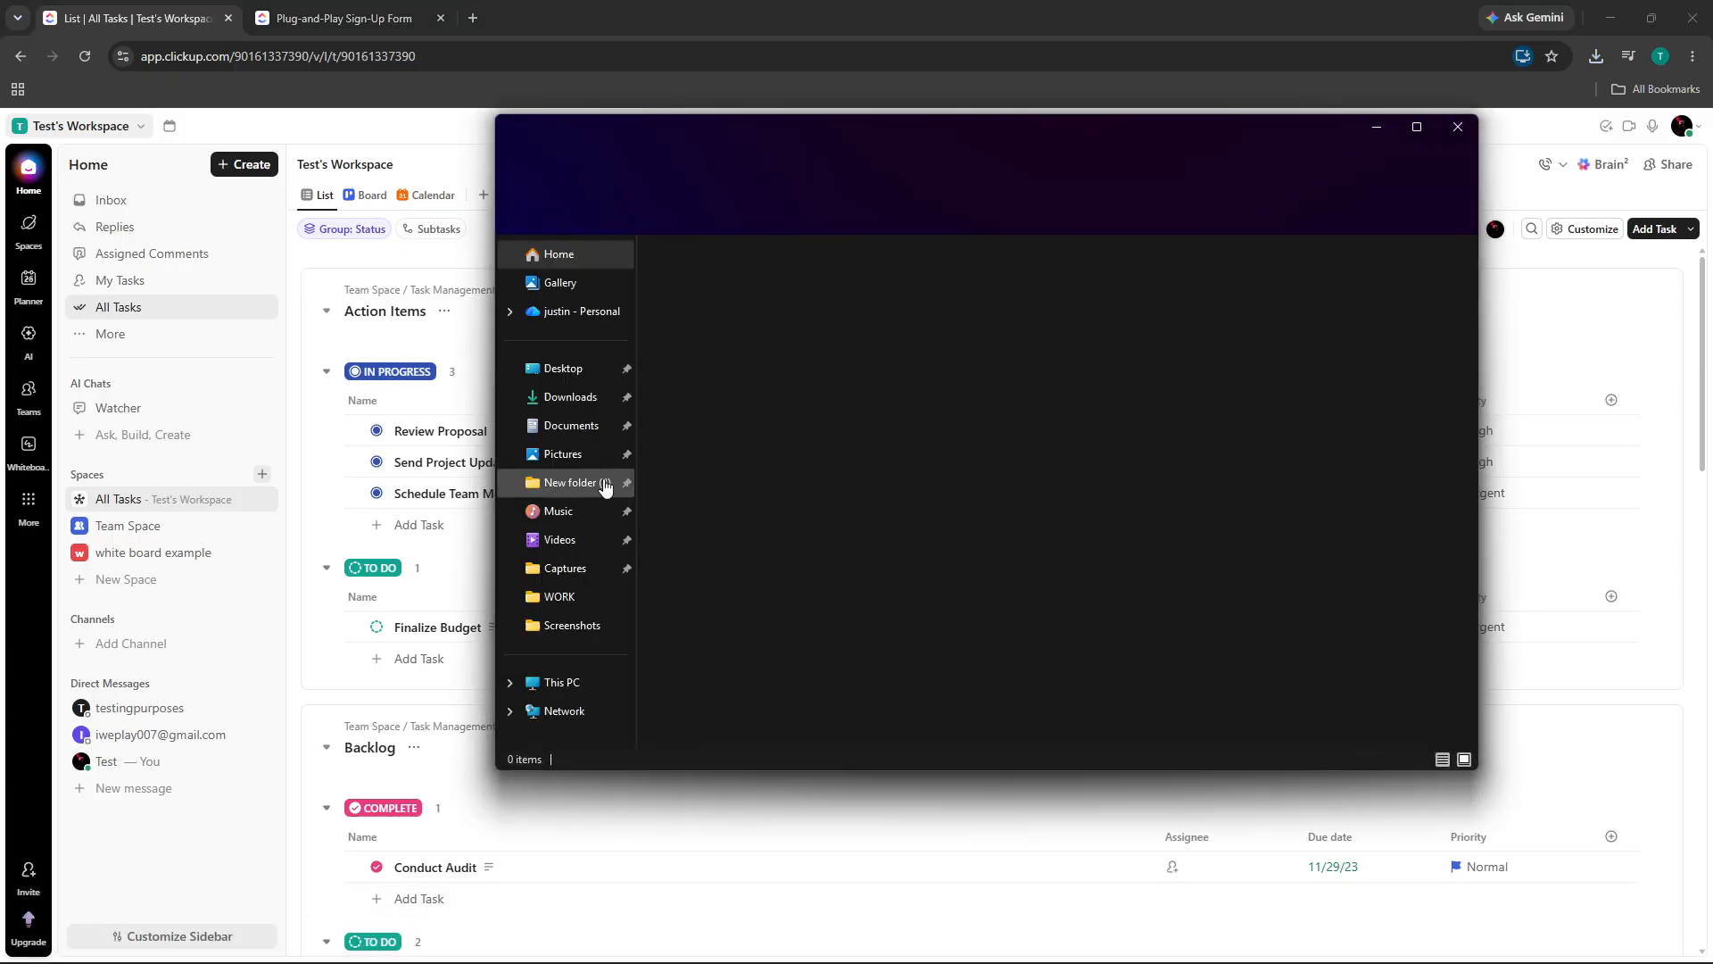
left_click(578, 402)
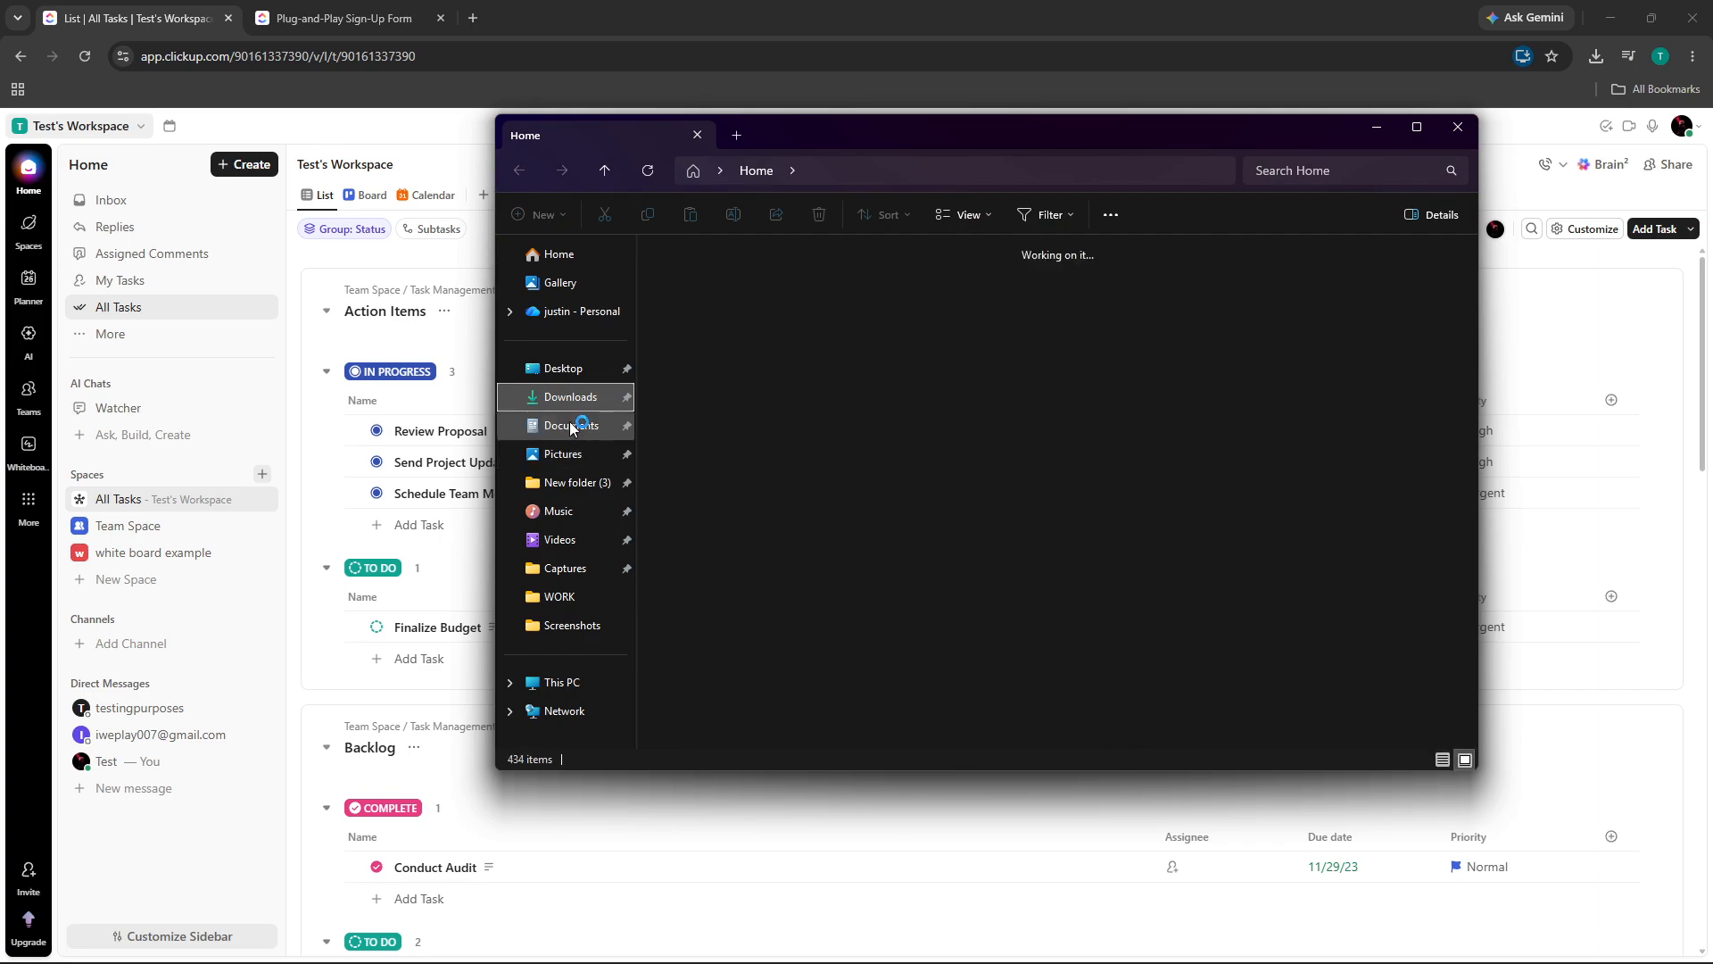
left_click(566, 422)
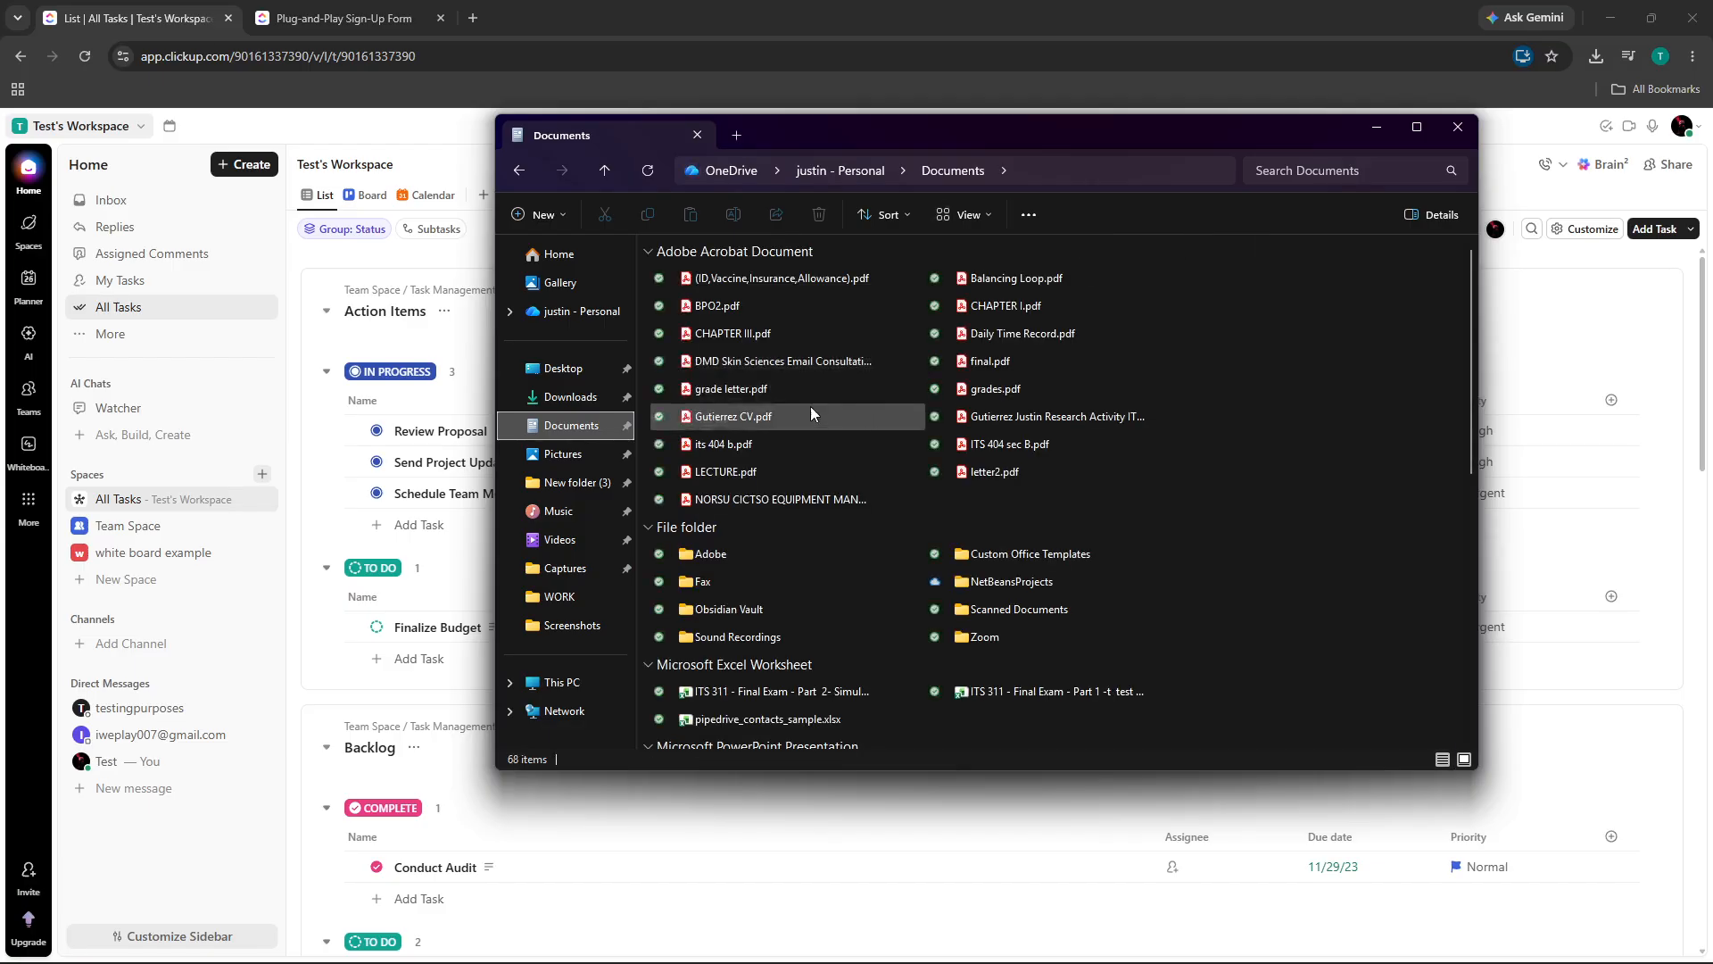
scroll(1155, 415, "down", 2)
scroll(1157, 428, "down", 1)
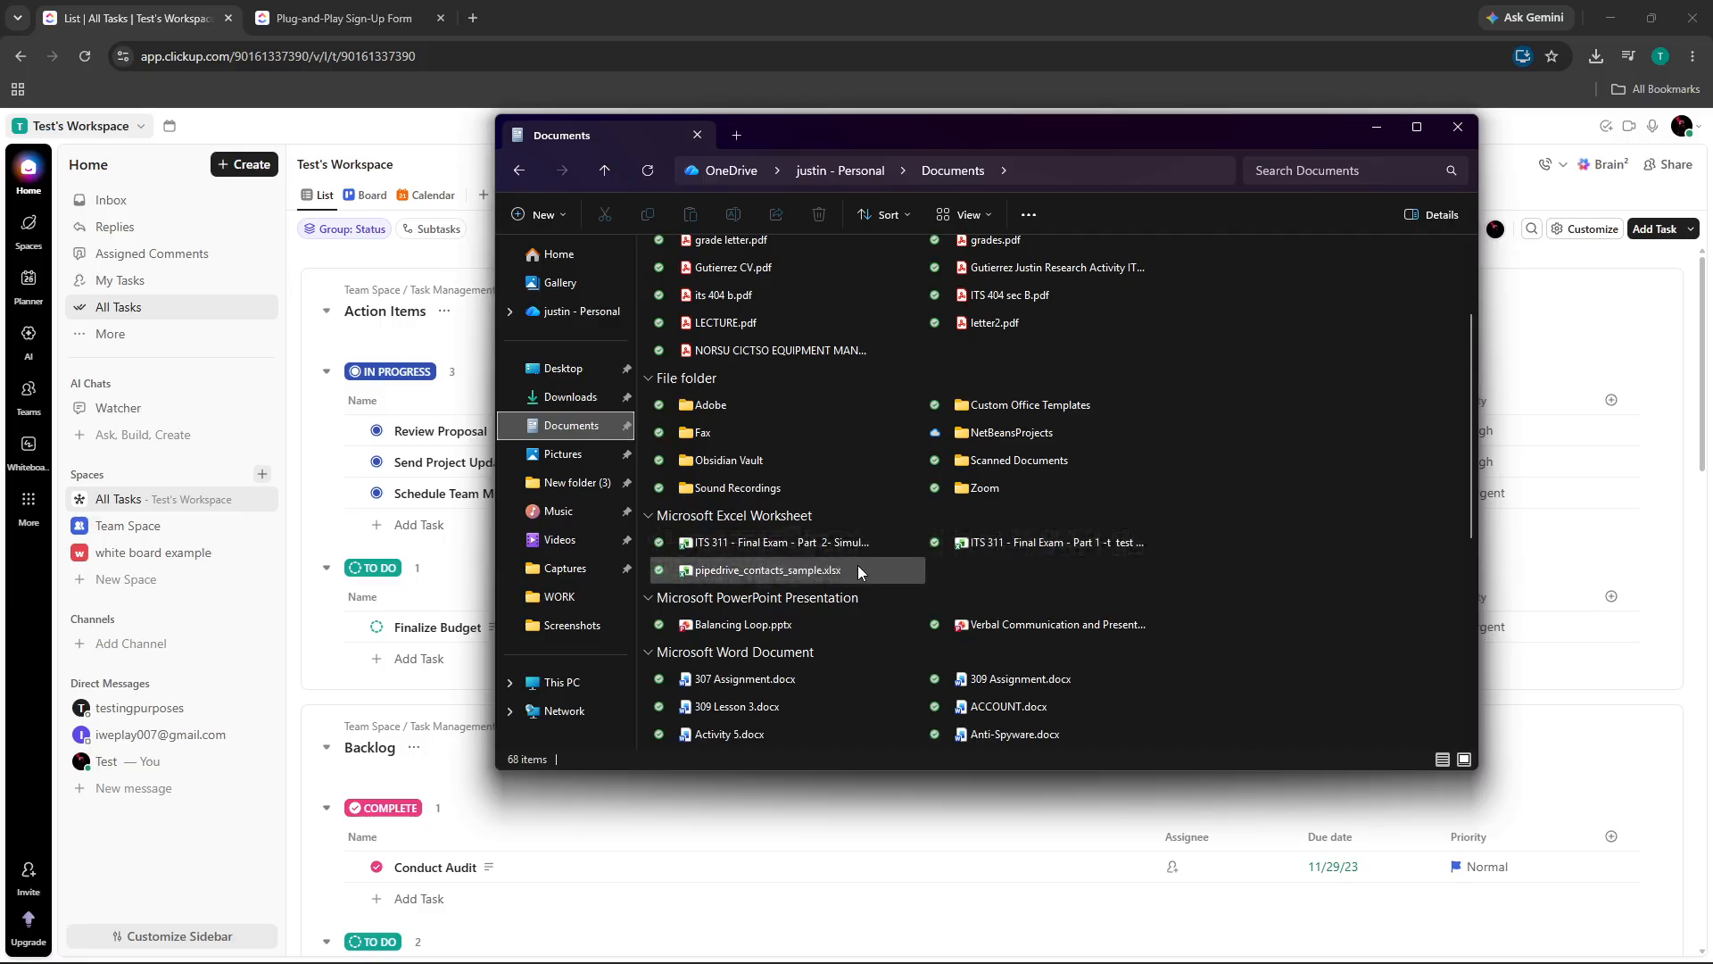
scroll(865, 562, "down", 2)
scroll(946, 553, "up", 2)
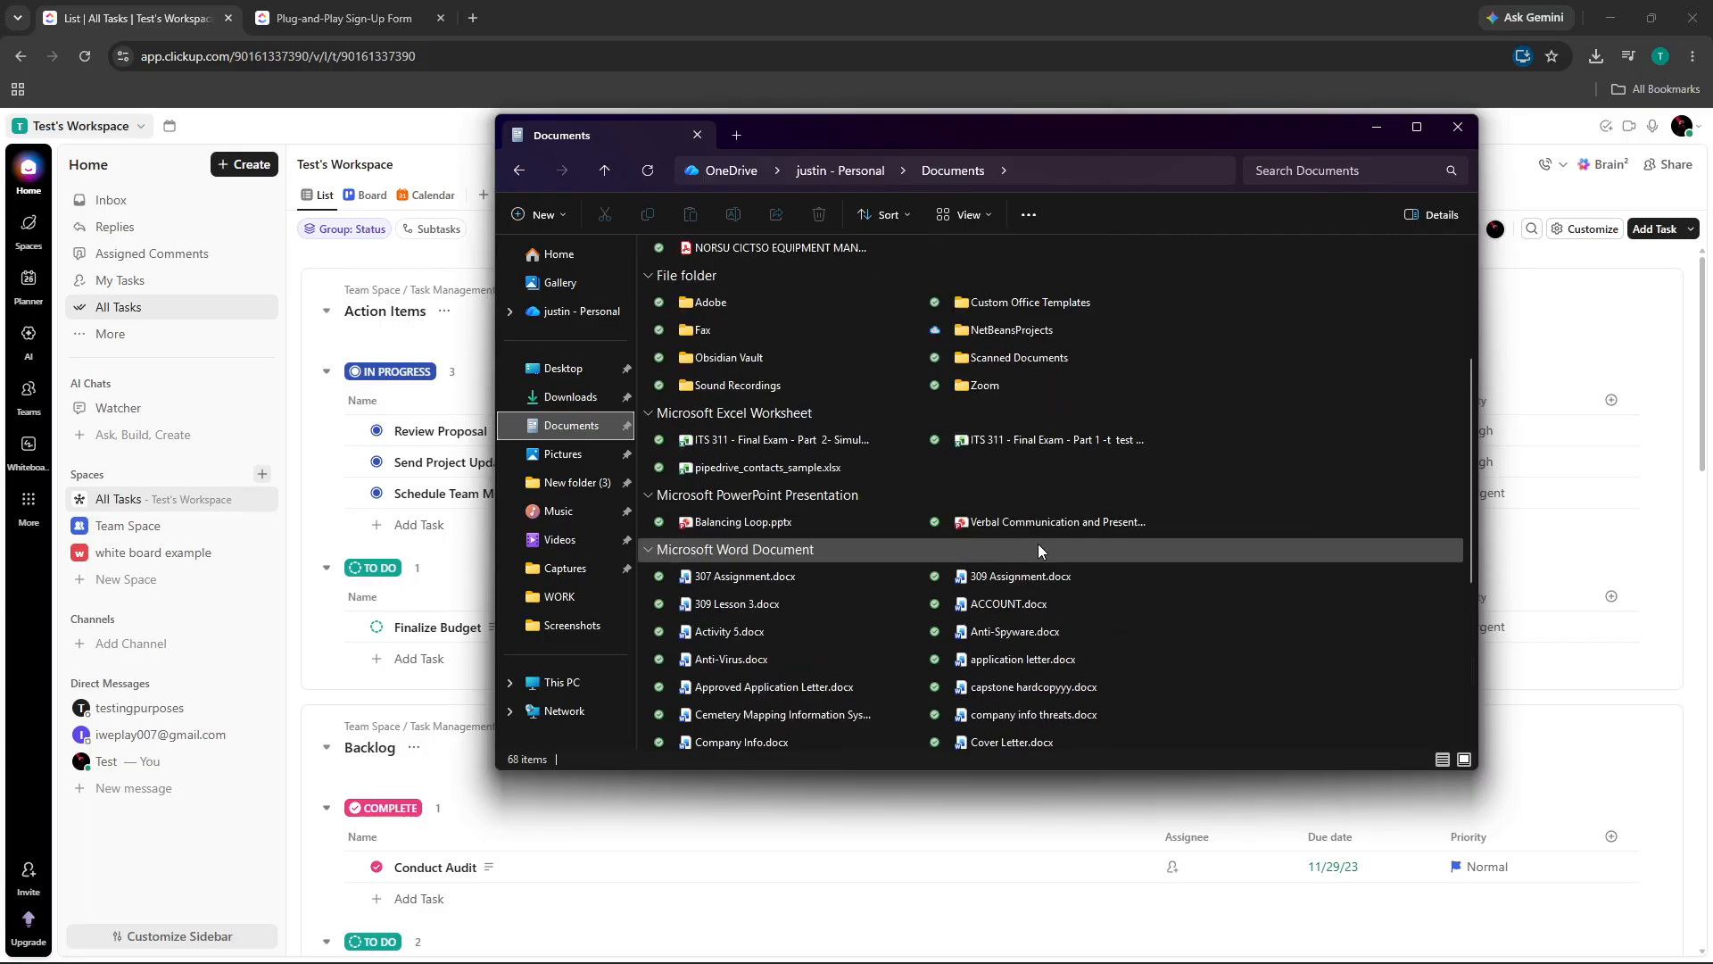
left_click(1457, 130)
left_click(1456, 129)
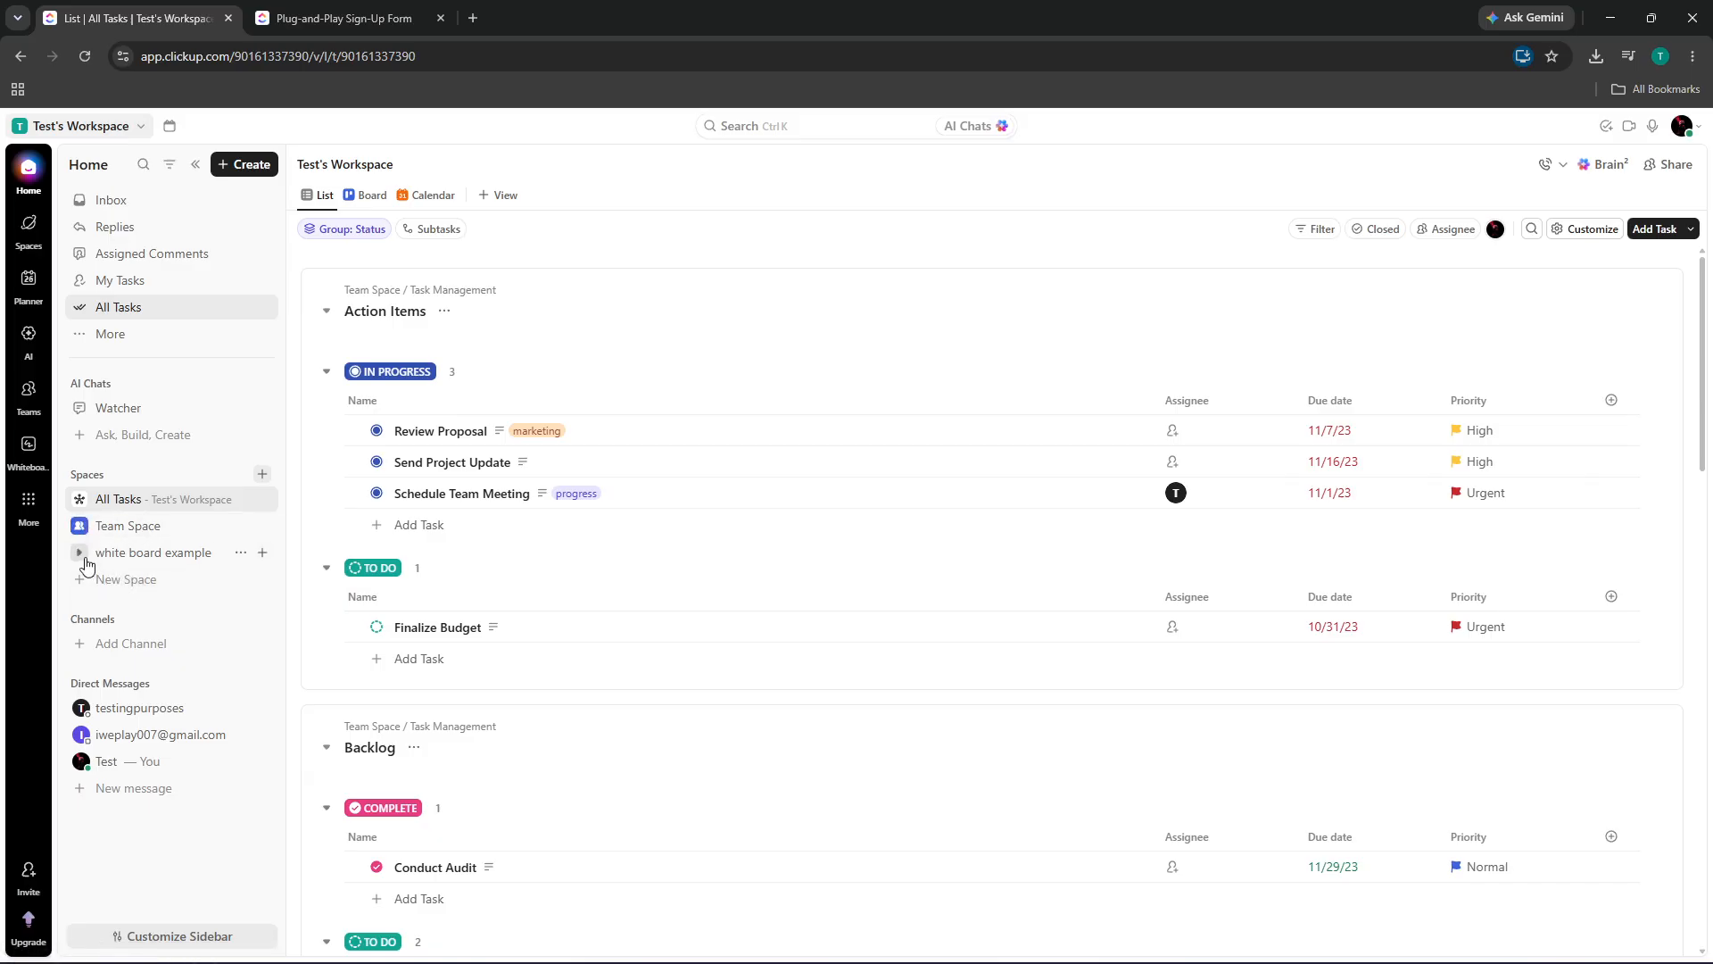
Expand the Team Space and white board example spaces to review their contents and view the whiteboard.
left_click(79, 531)
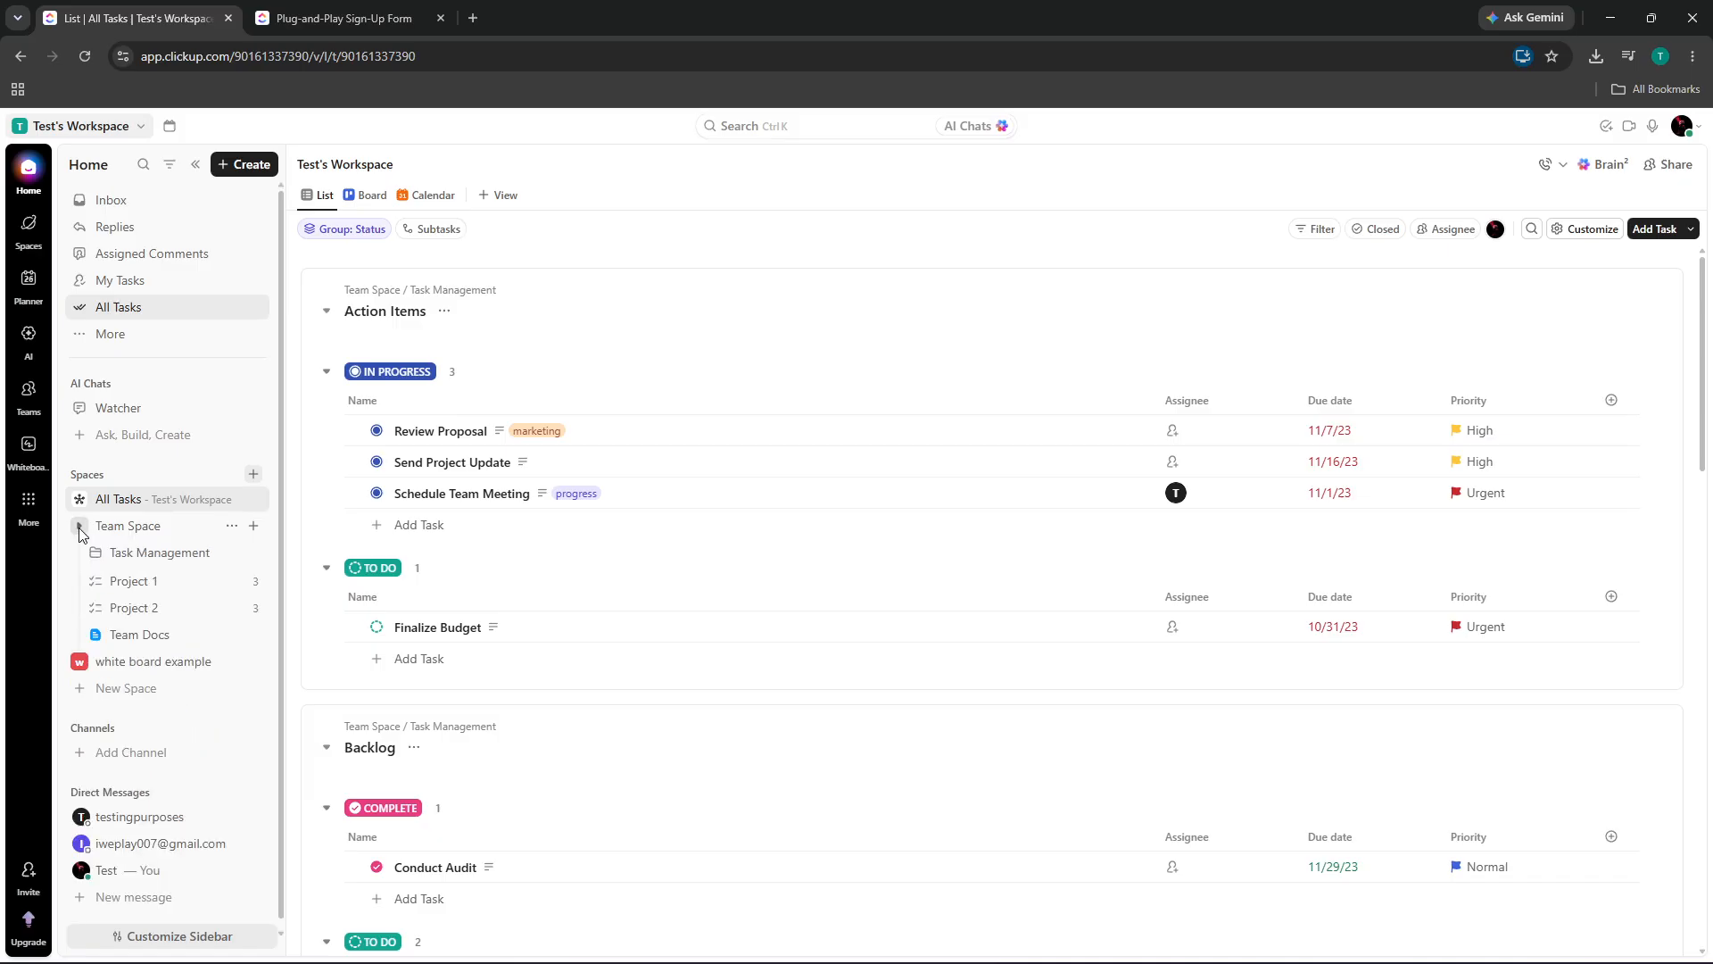
left_click(106, 669)
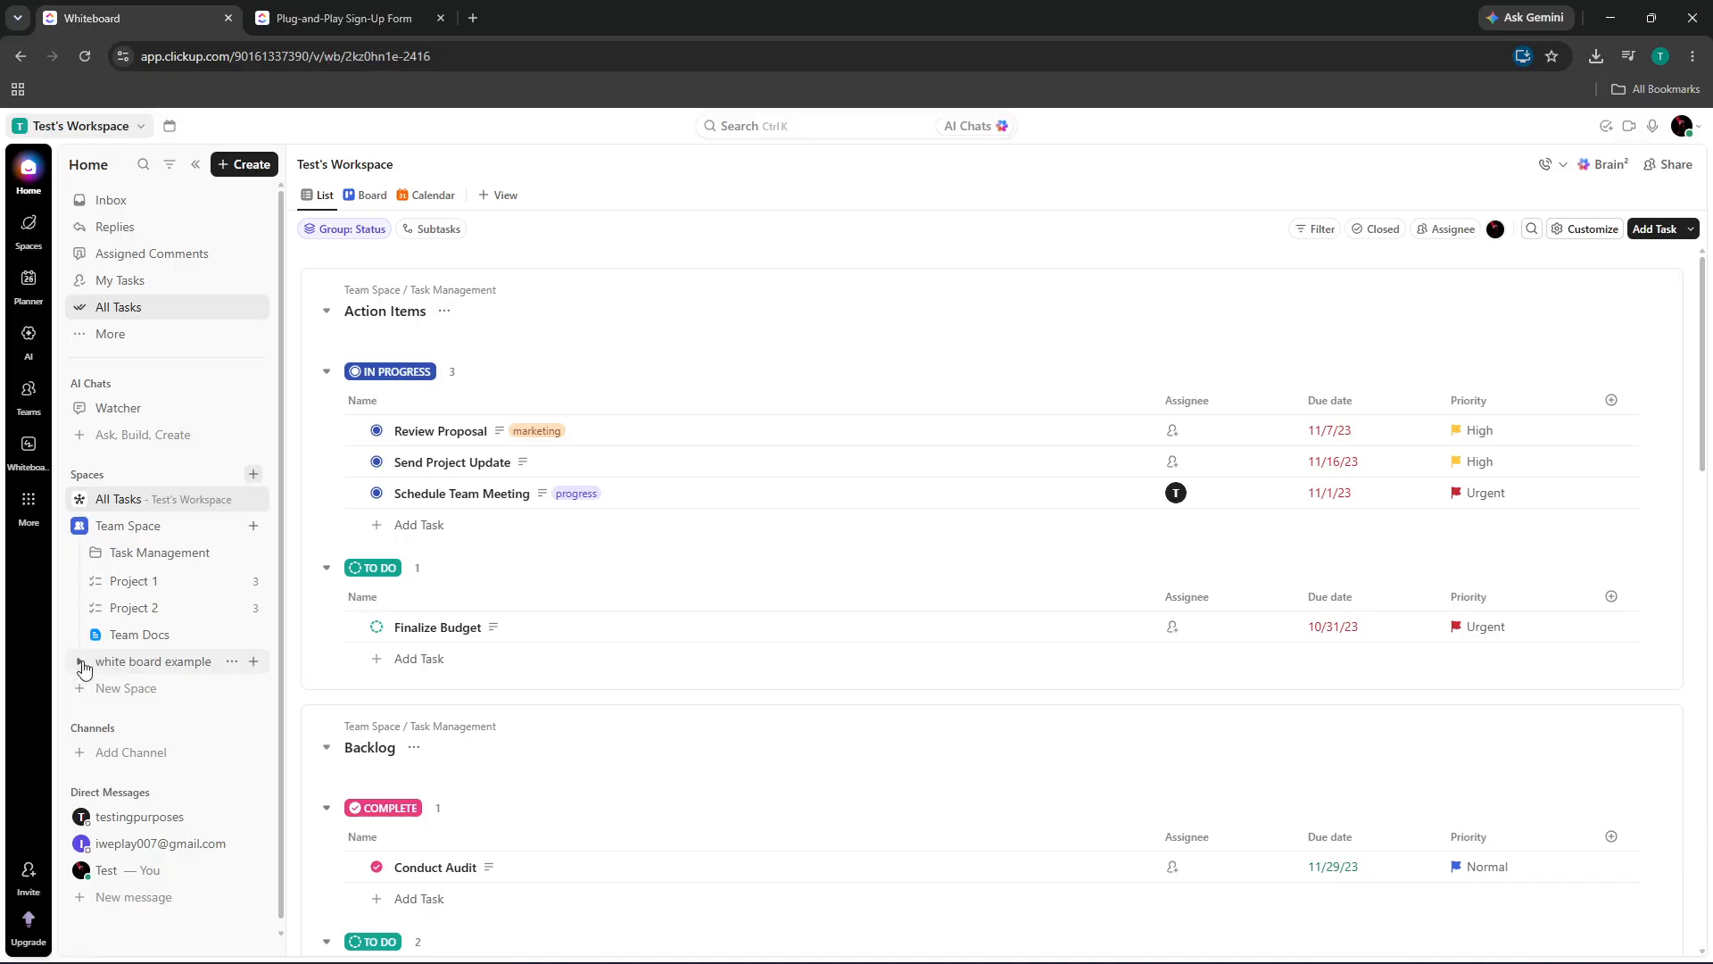
double_click(81, 665)
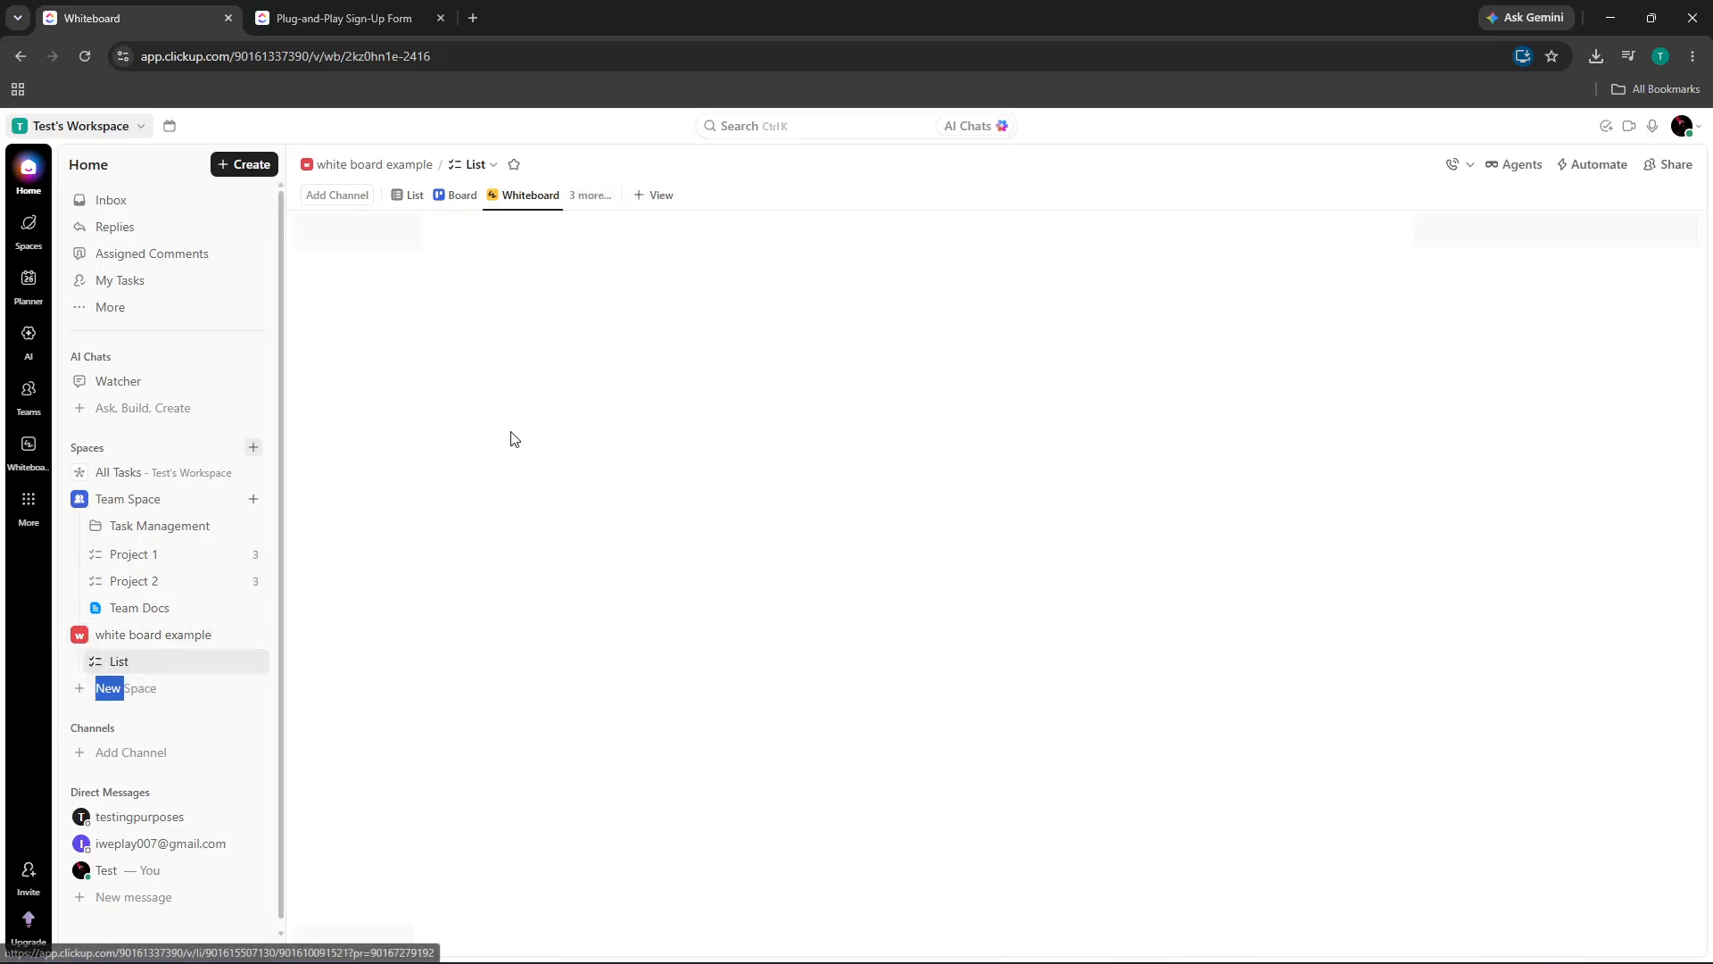
left_click(212, 689)
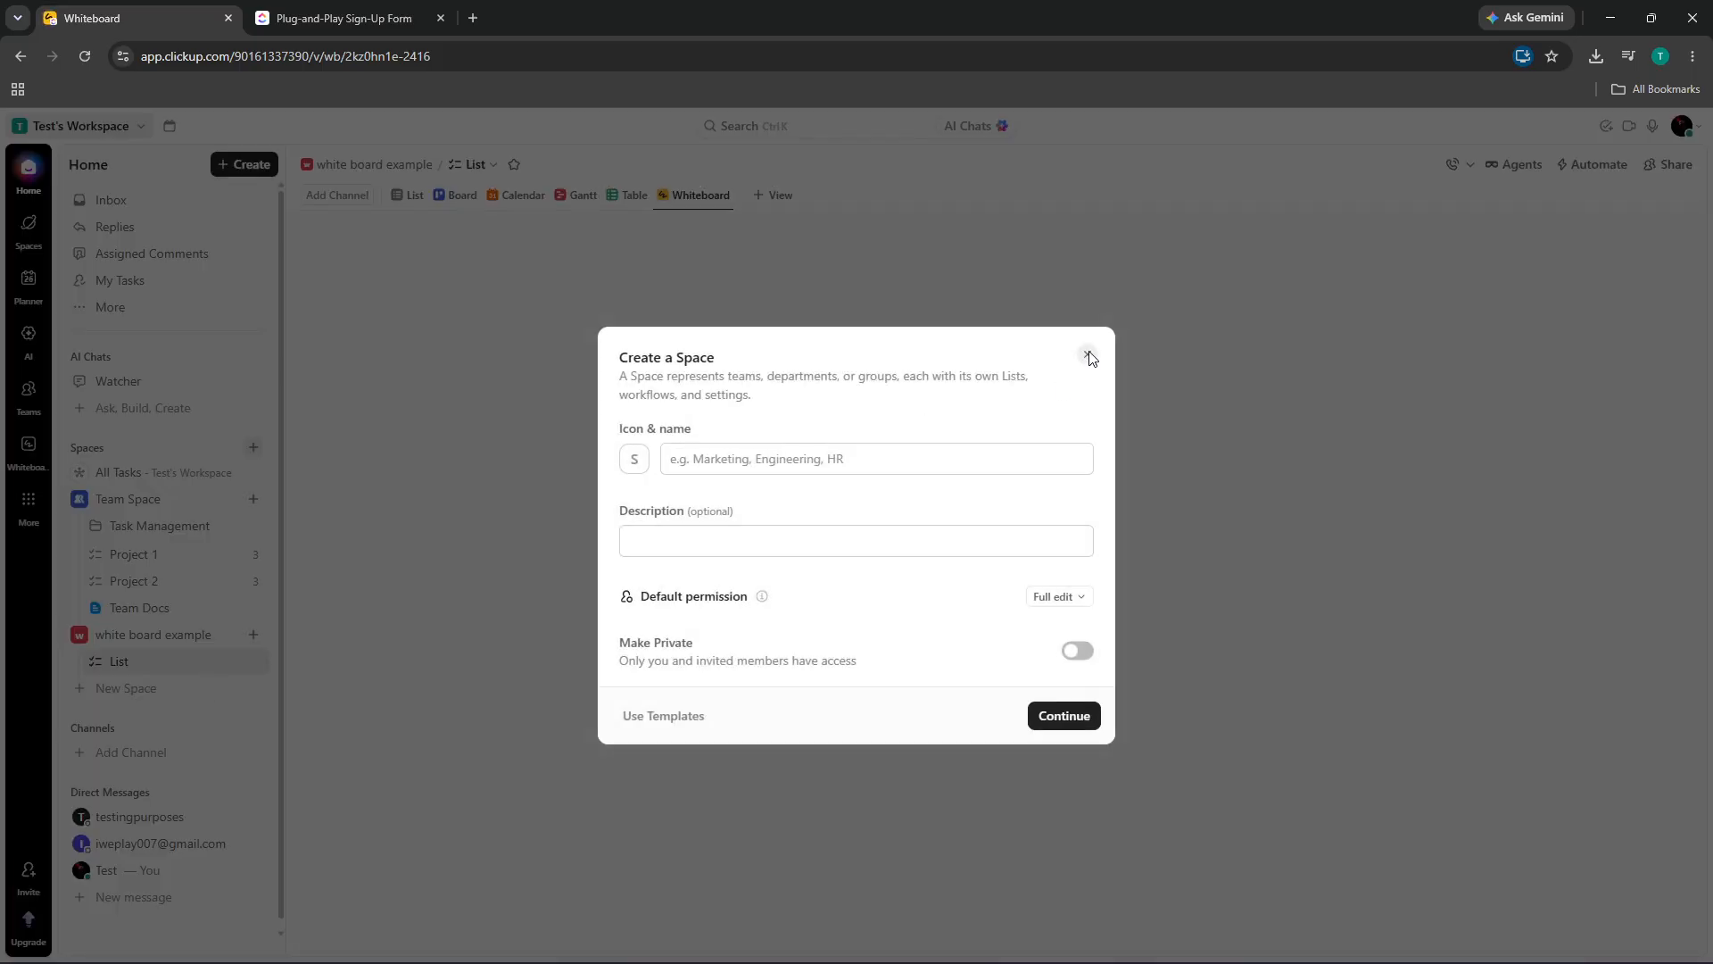
left_click(1087, 357)
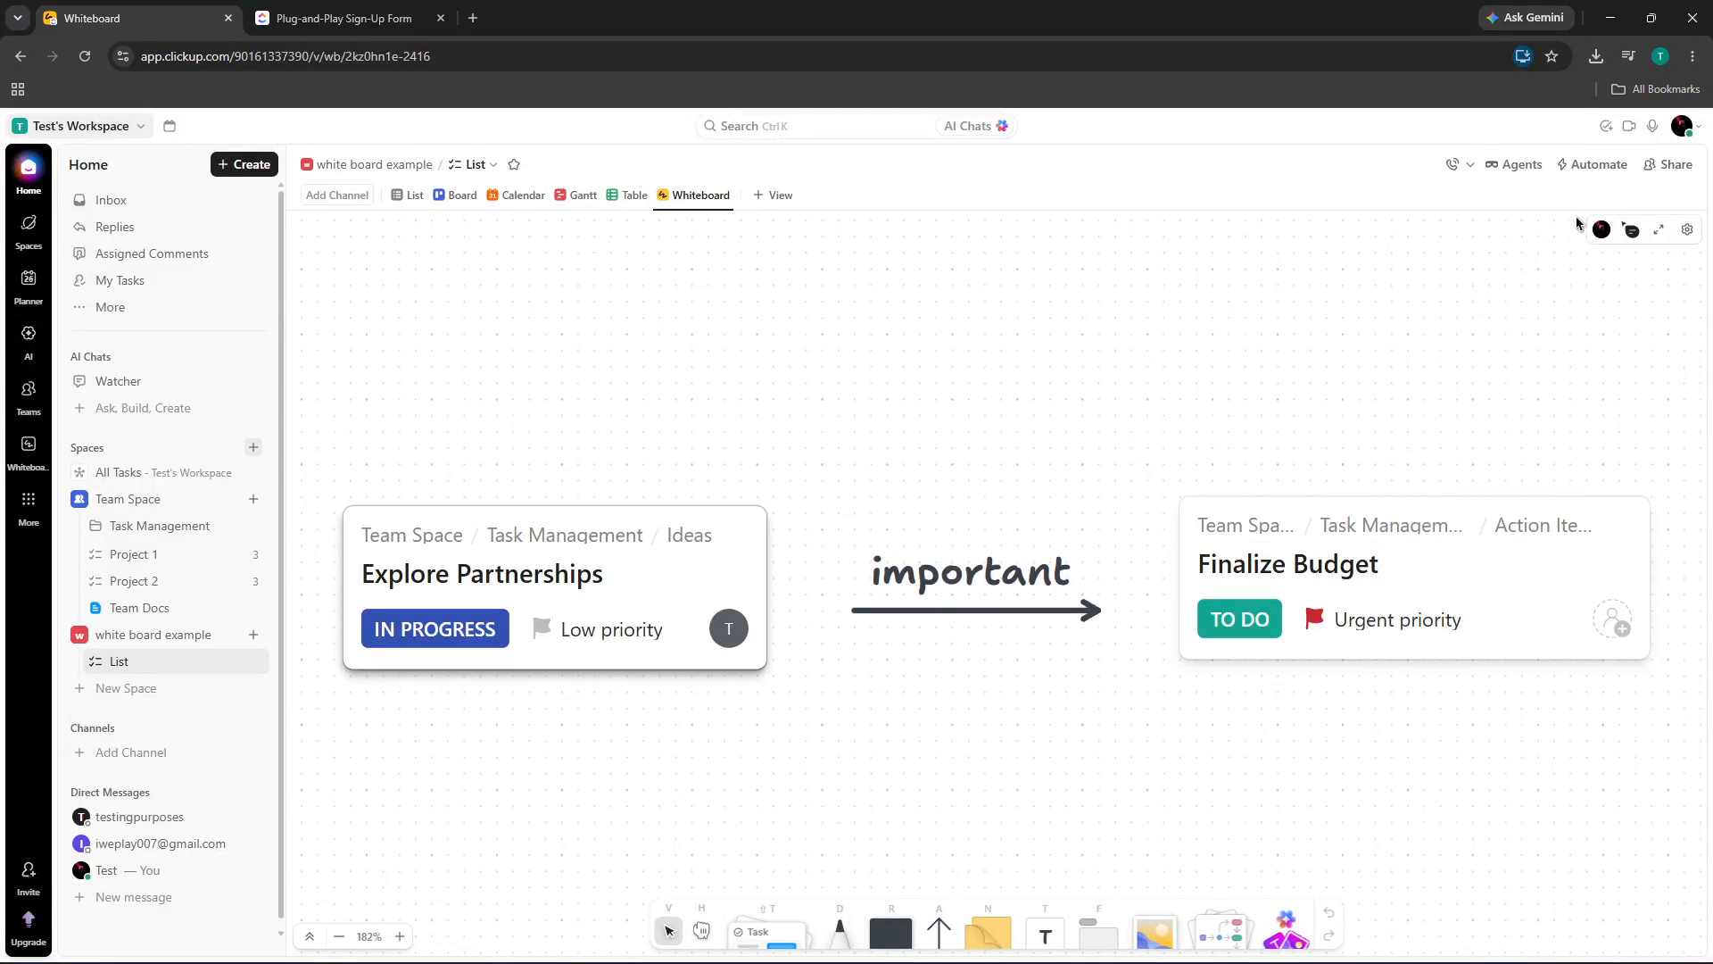
Go to the workspace's import settings and choose Spreadsheet as the source of import.
left_click(1683, 127)
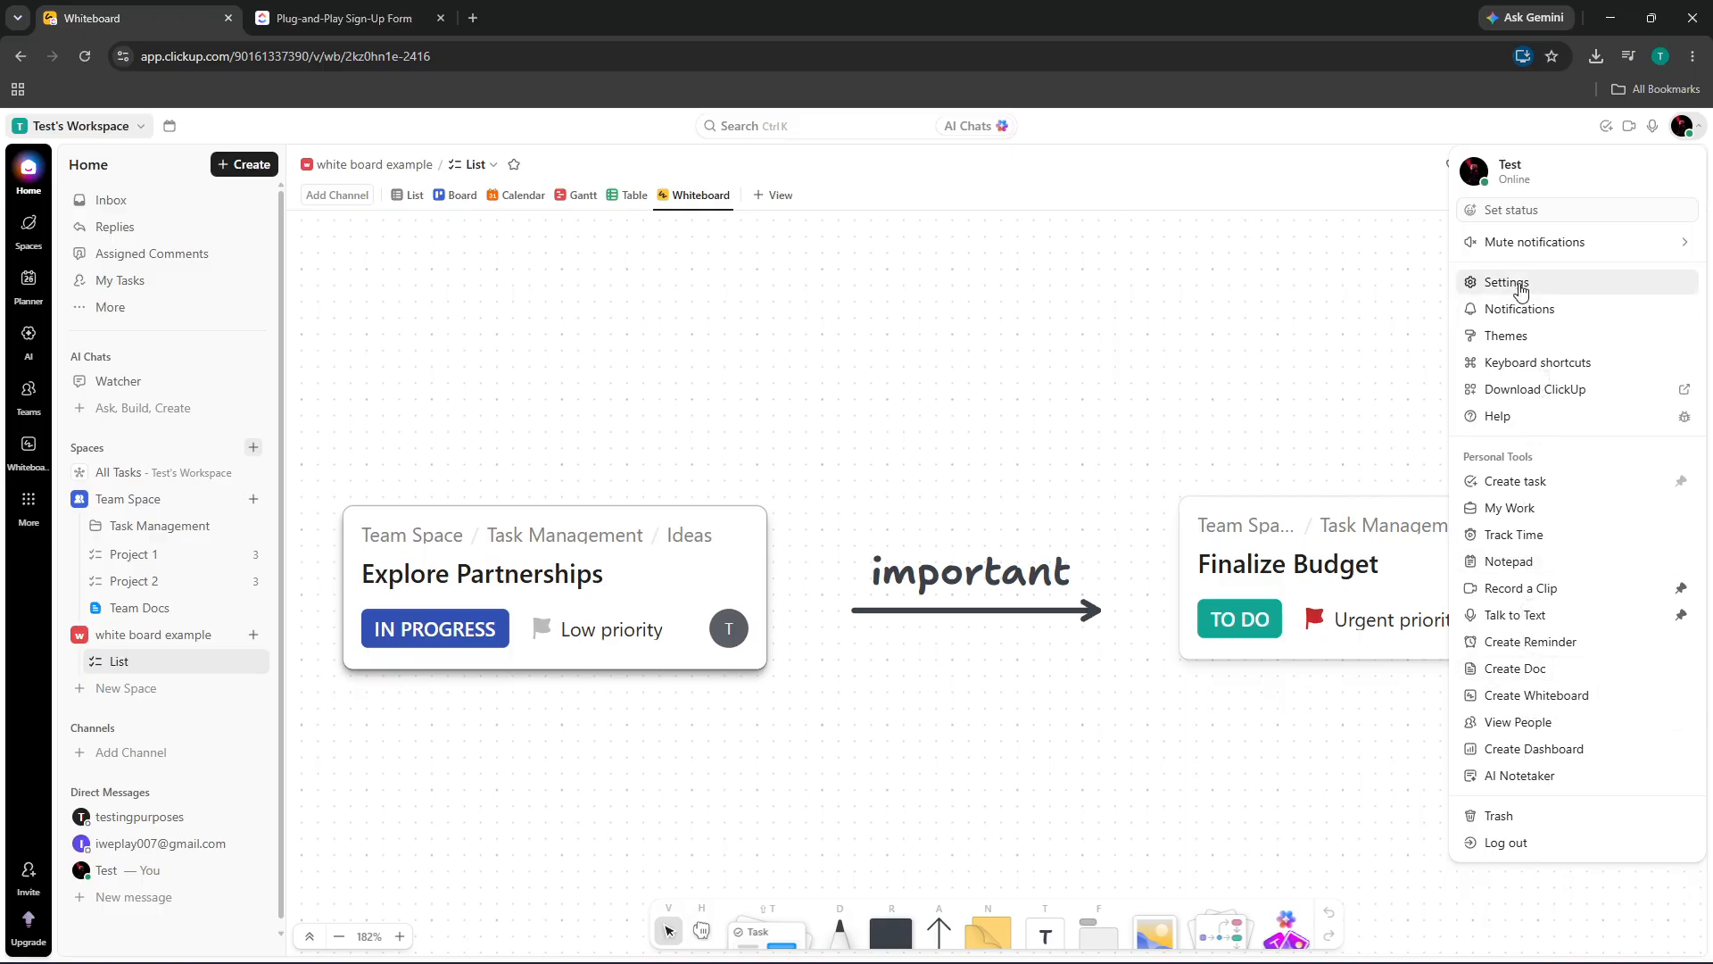
left_click(1502, 282)
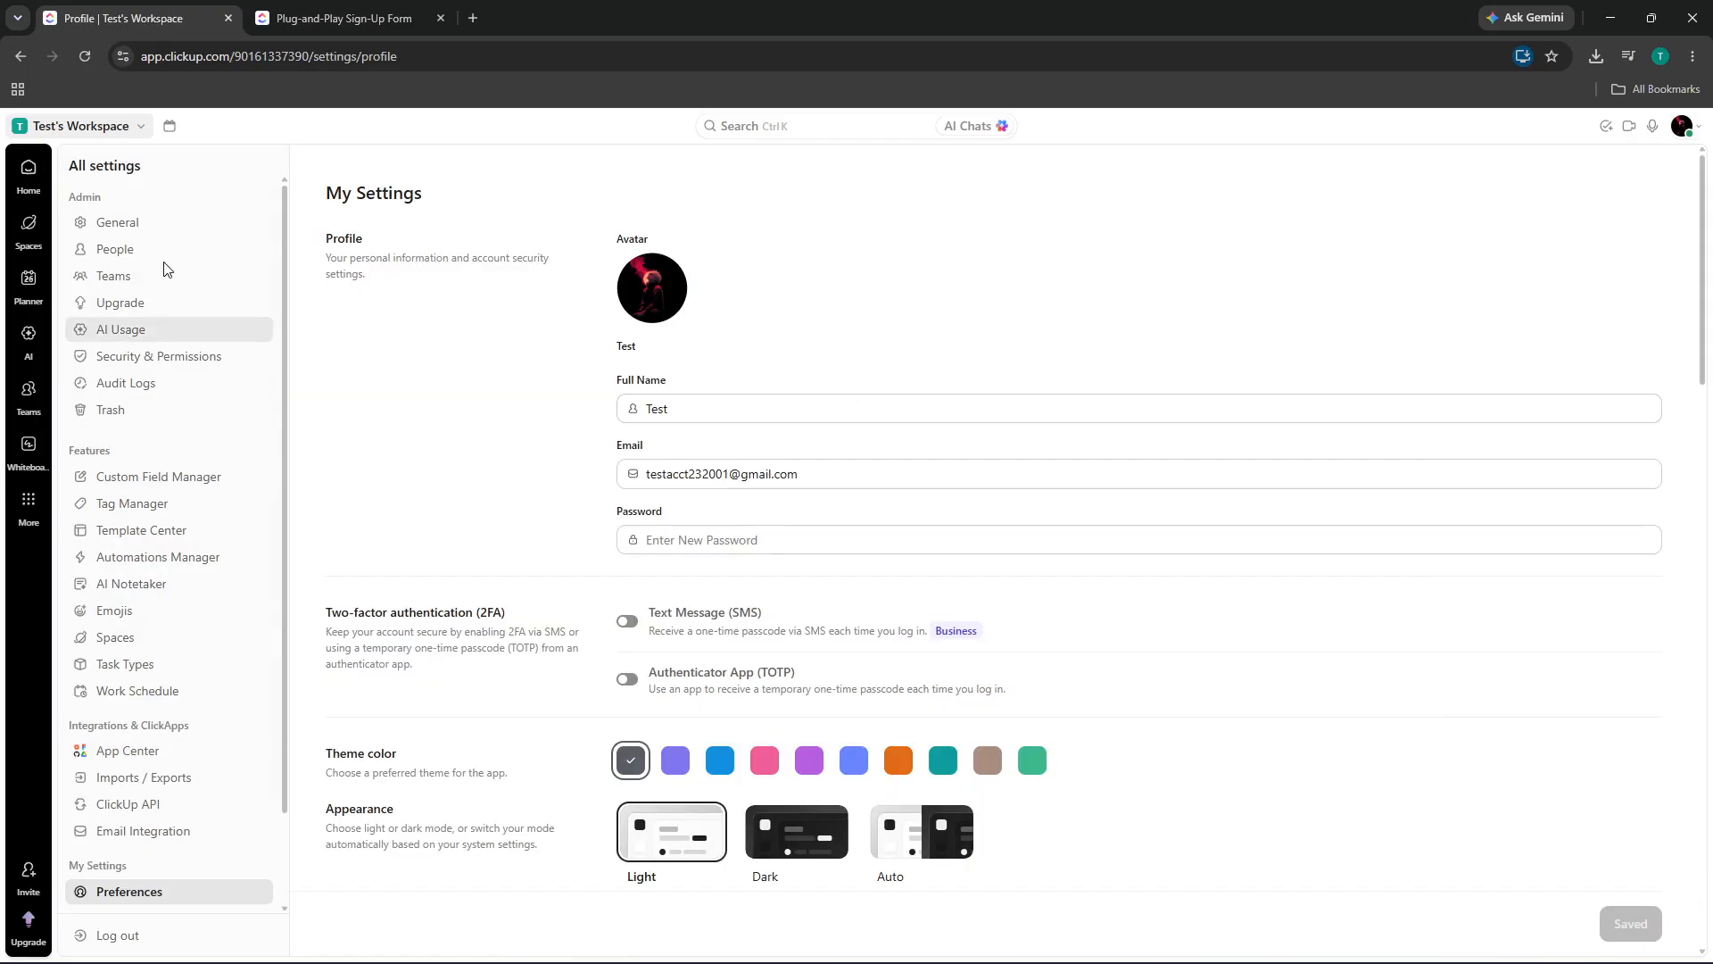
scroll(174, 488, "down", 2)
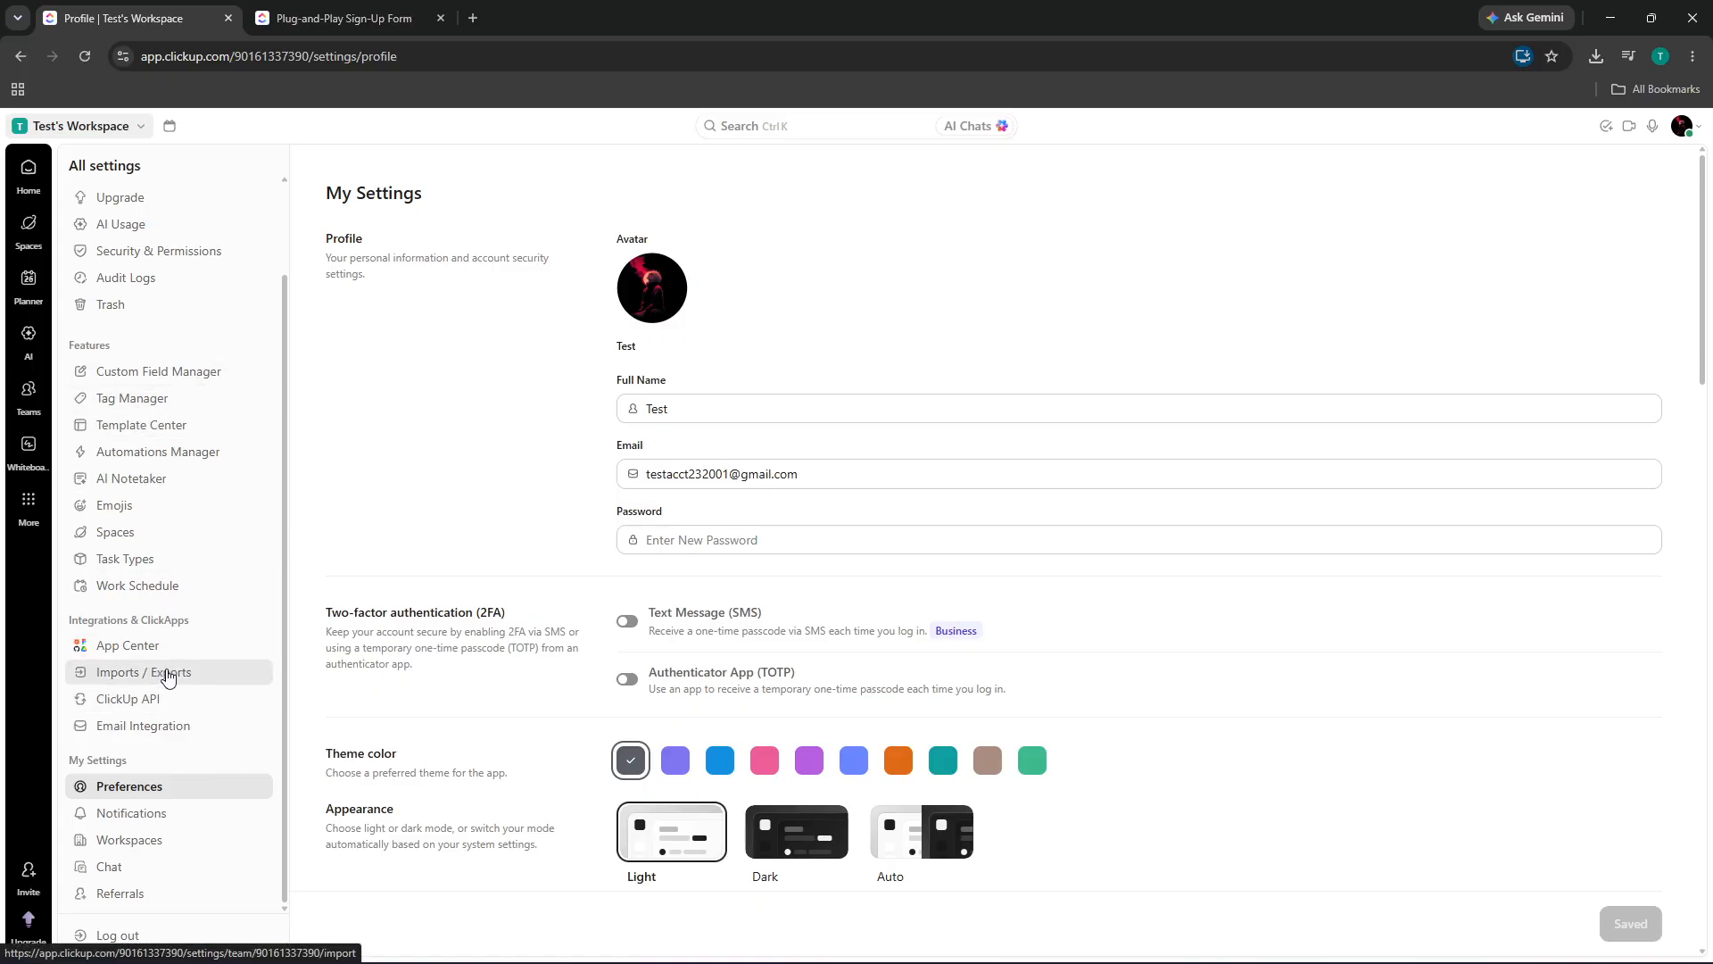
left_click(167, 676)
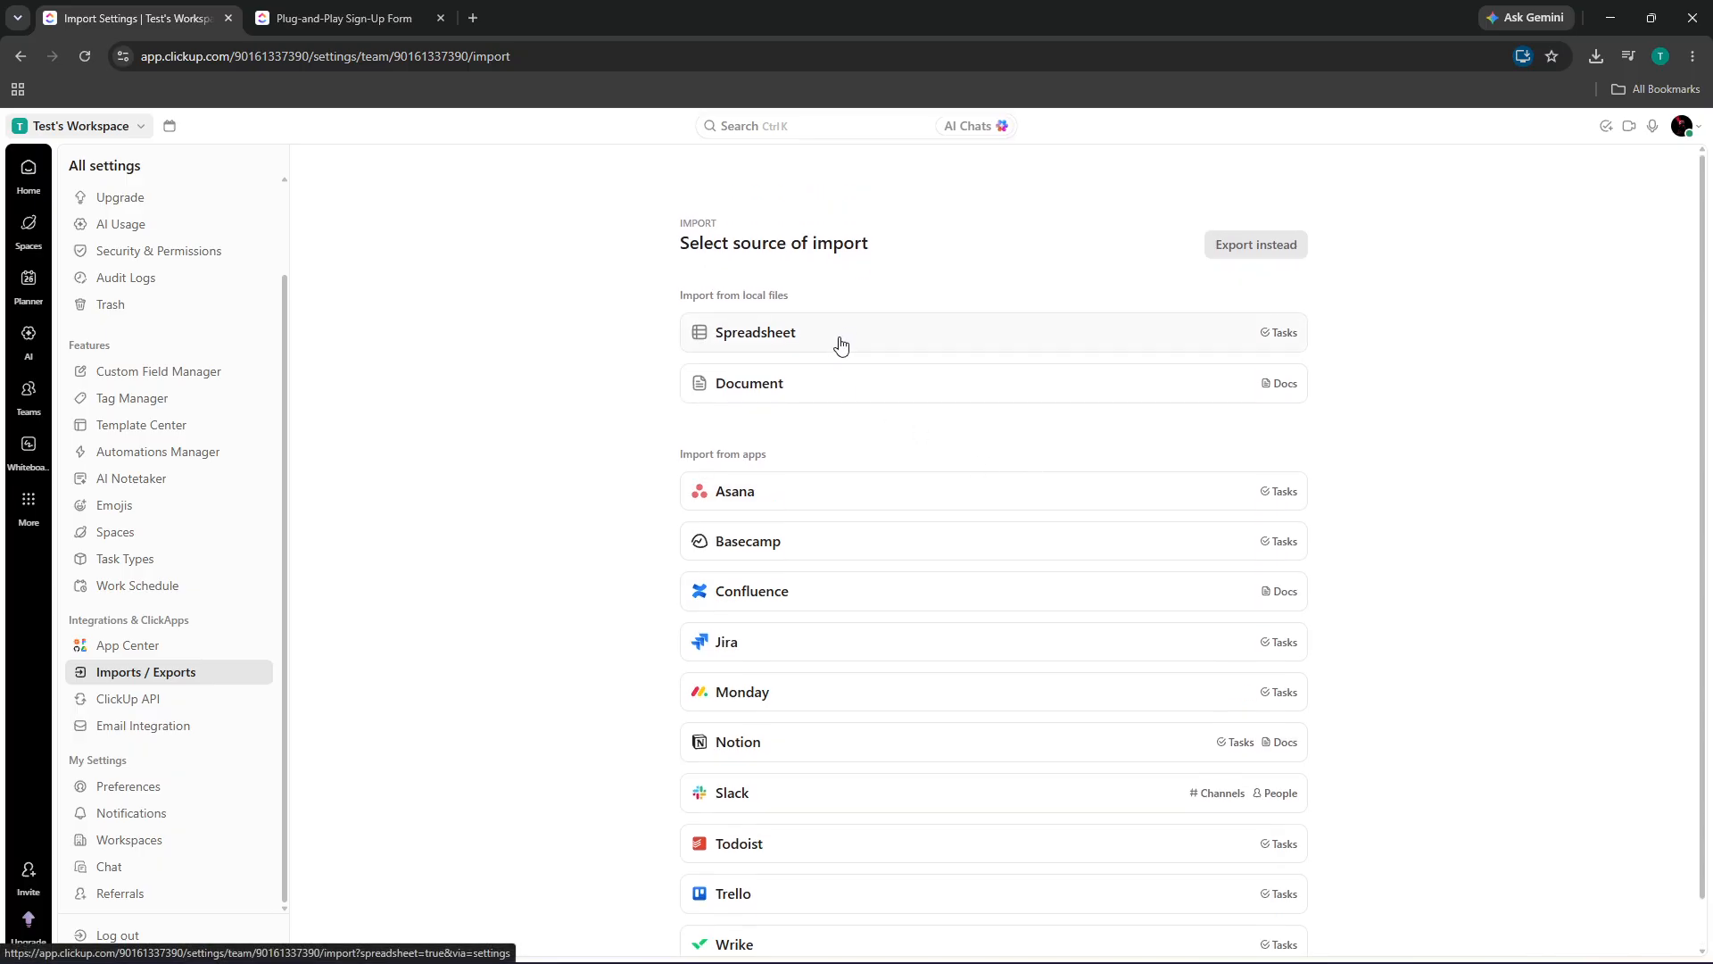
scroll(806, 685, "down", 1)
scroll(787, 332, "up", 1)
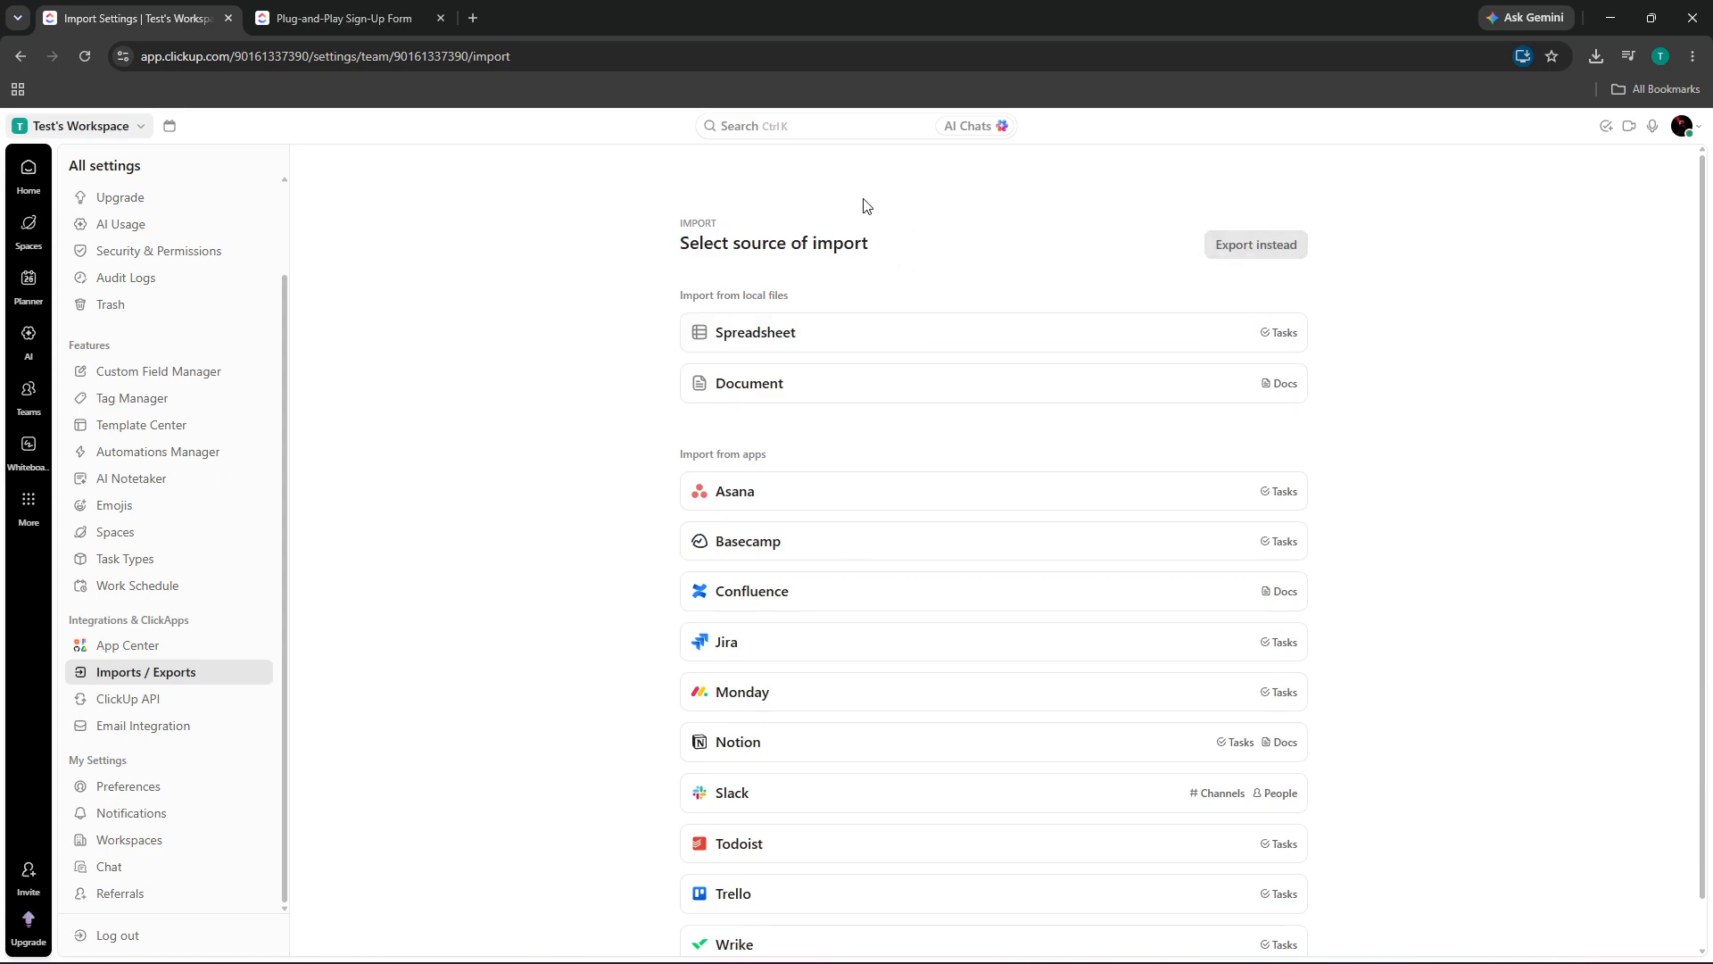
scroll(777, 294, "down", 1)
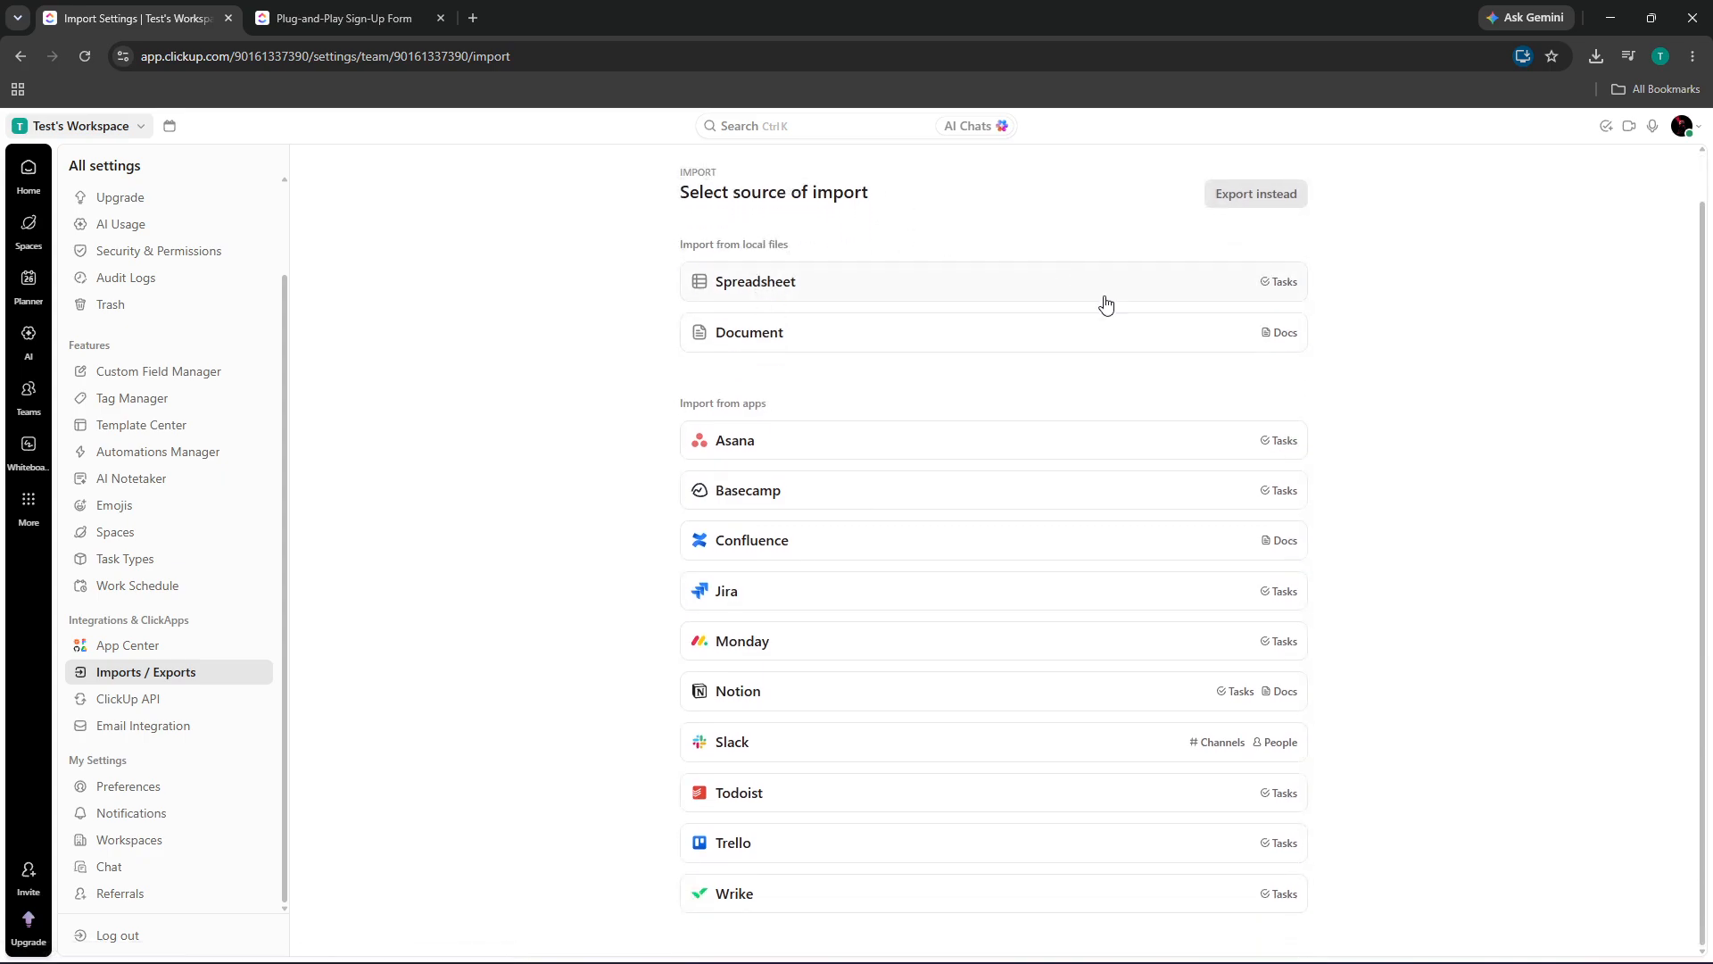
left_click(889, 301)
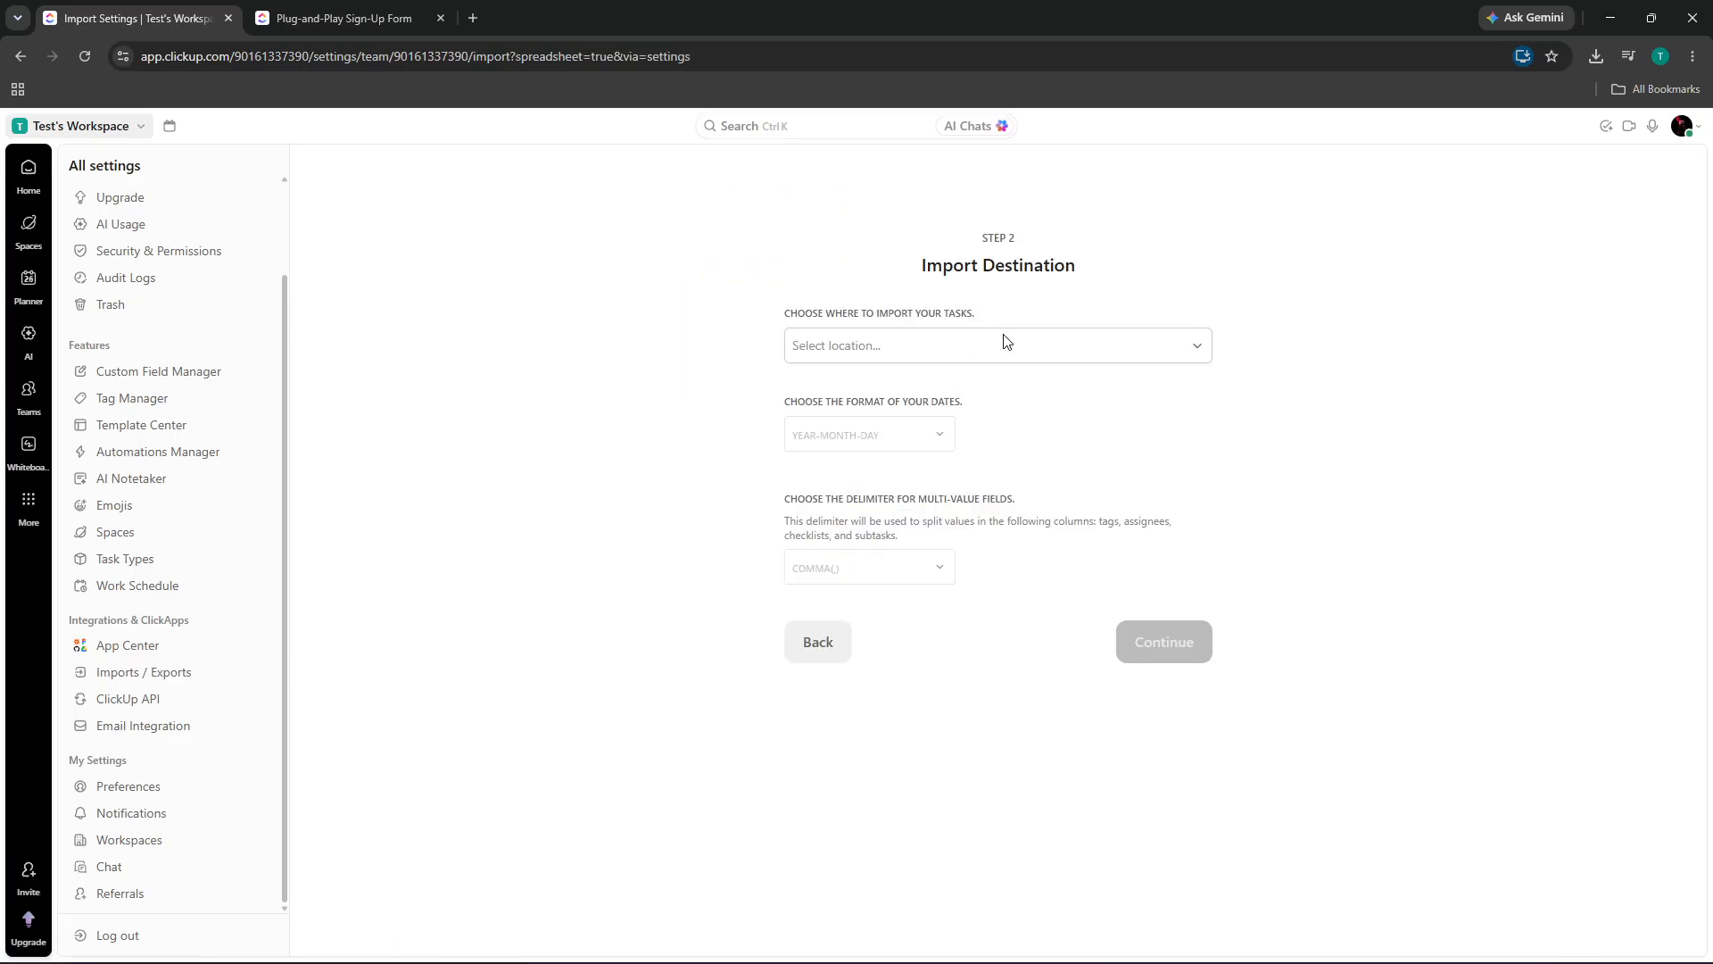
Configure the import with Team Space as the destination, Day/Month/Year dates and a comma delimiter, and continue.
left_click(1005, 344)
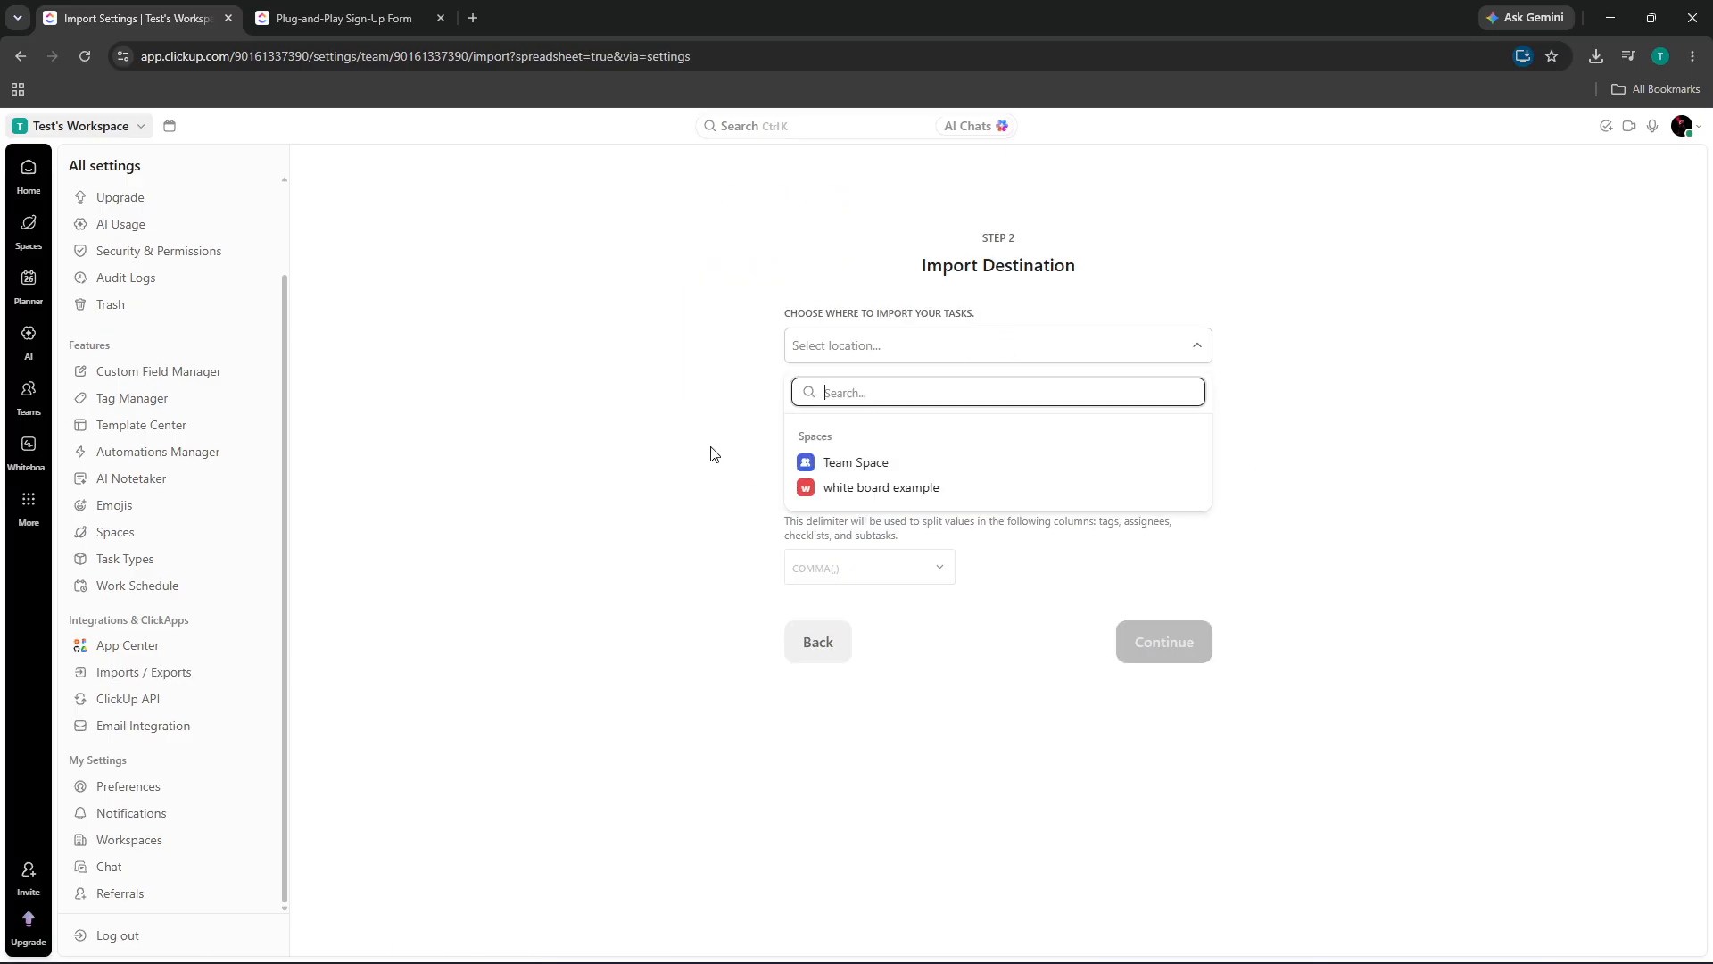
left_click(846, 464)
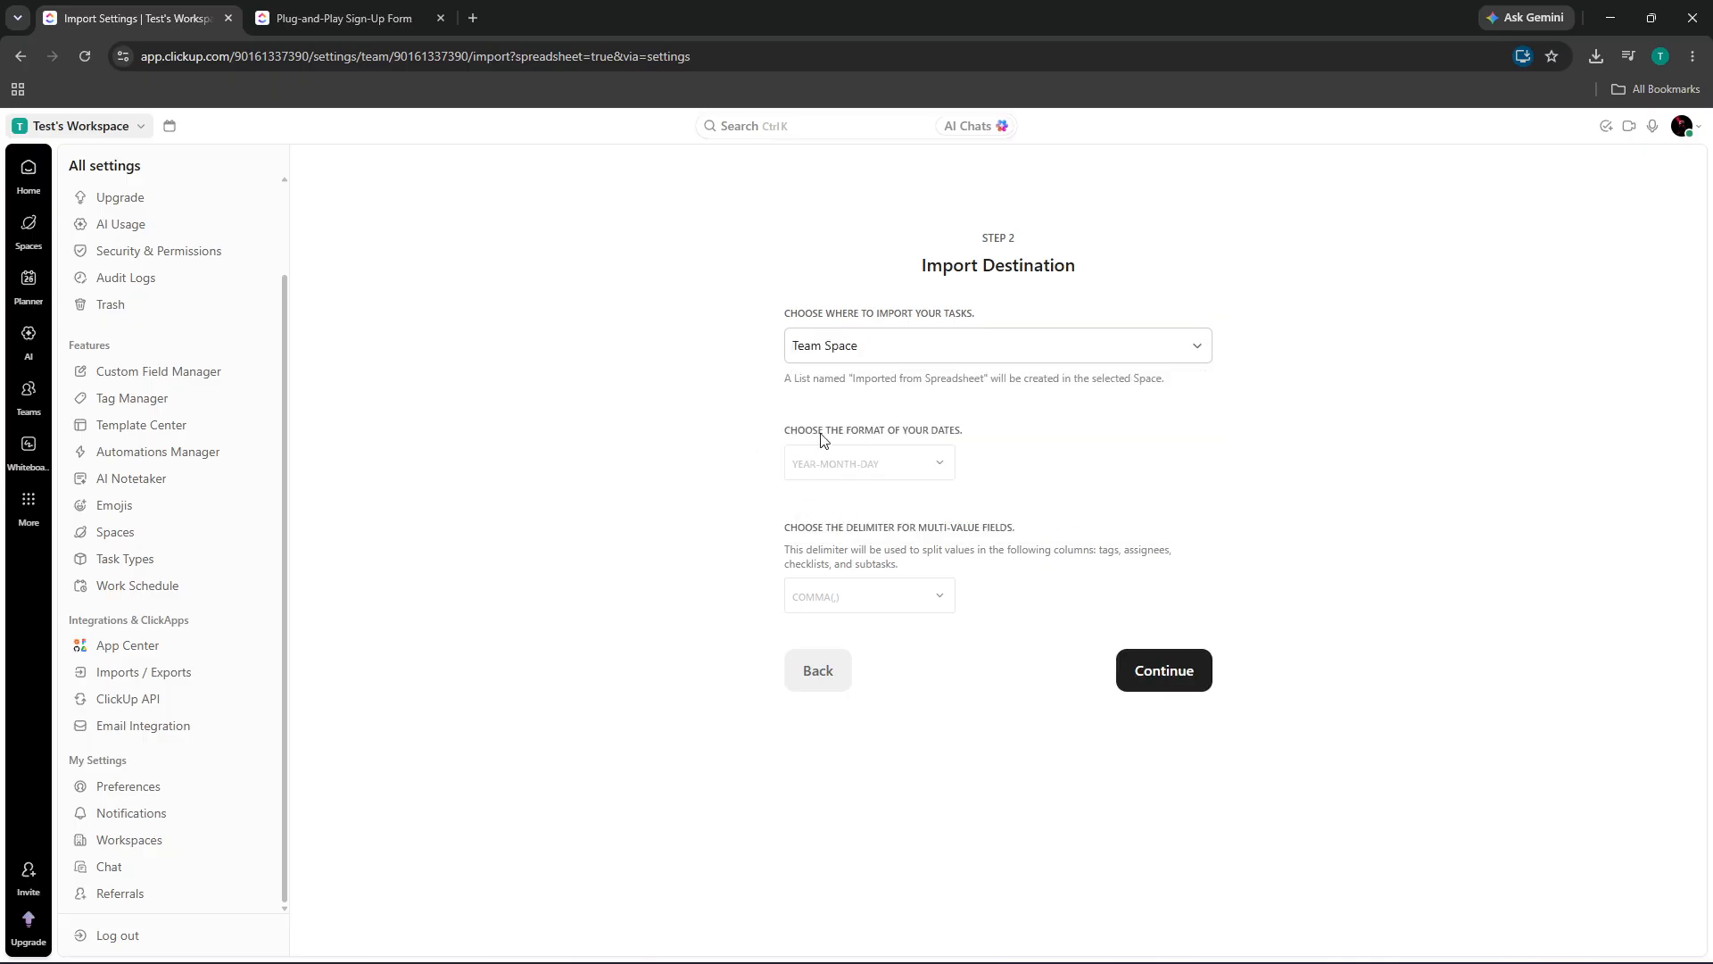
left_click(859, 473)
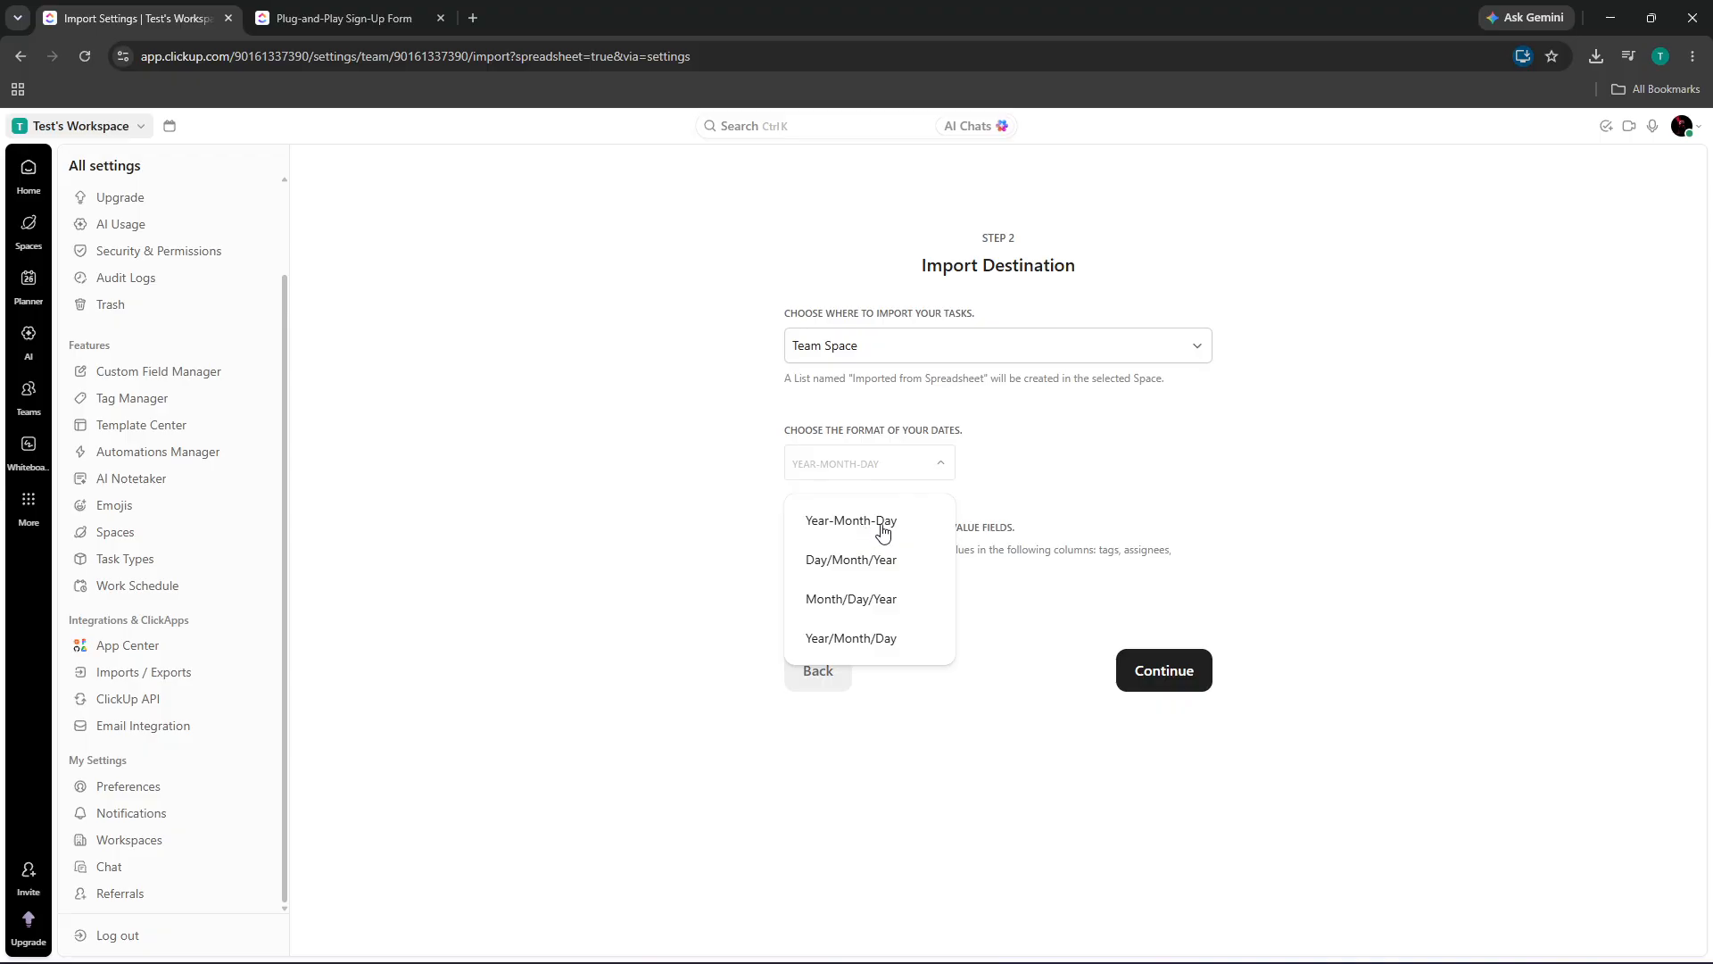
left_click(882, 530)
left_click(872, 473)
left_click(848, 566)
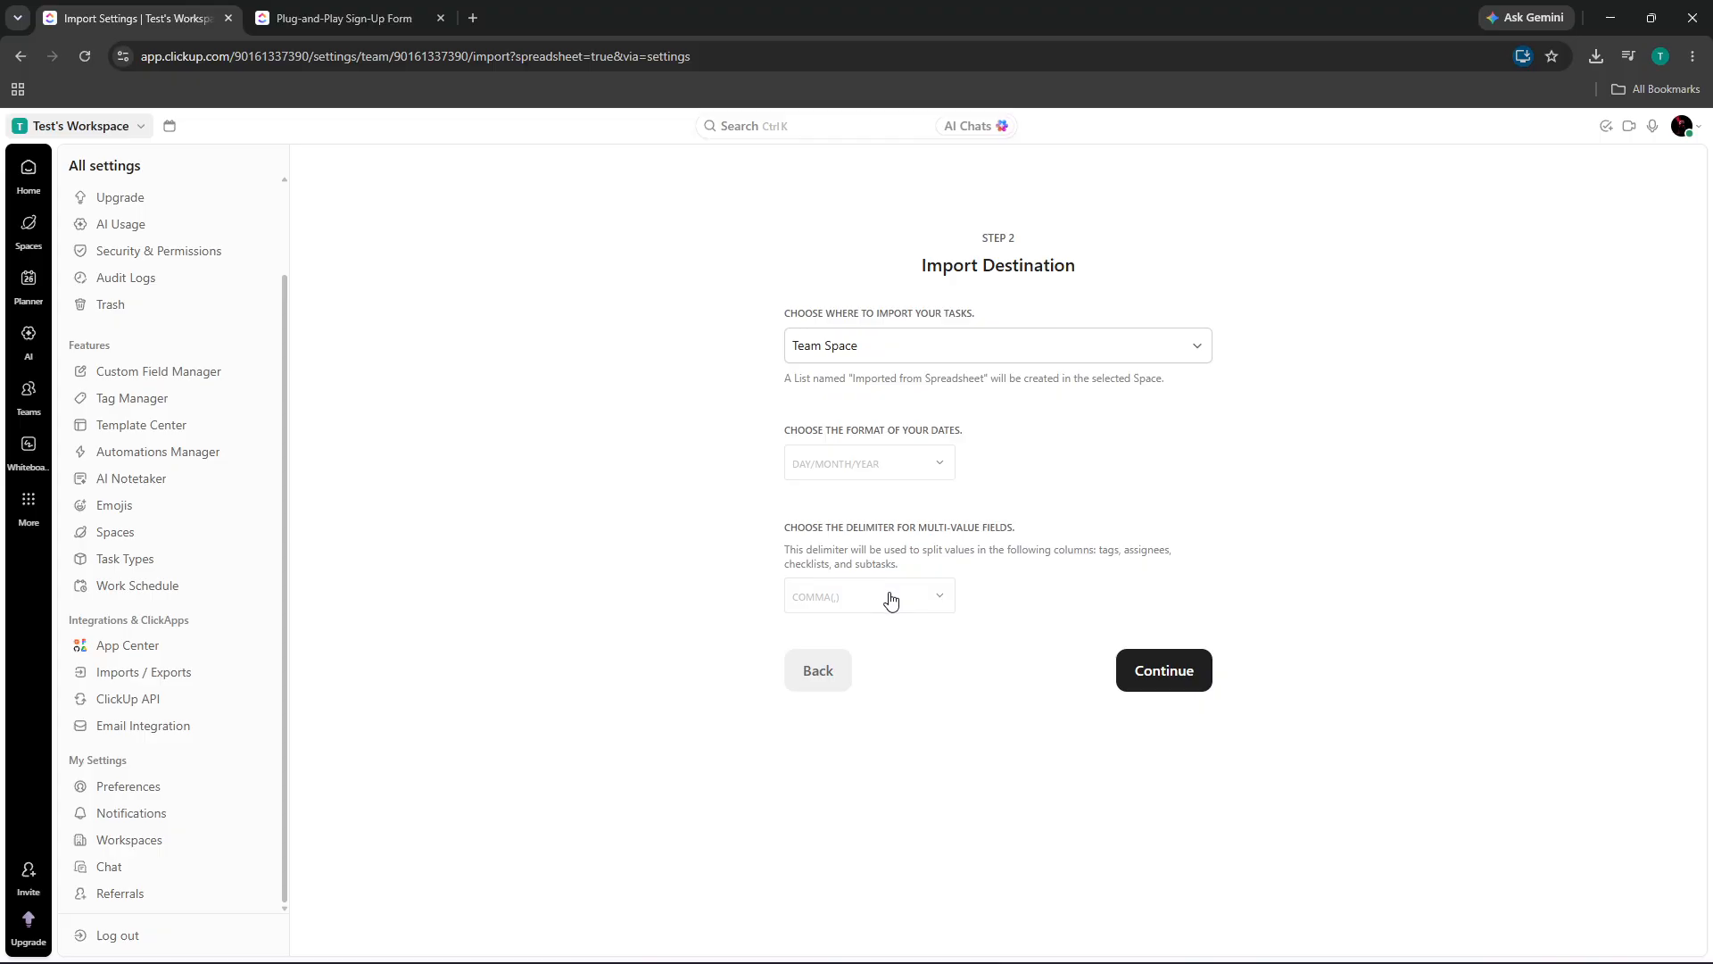
left_click(890, 602)
left_click(847, 656)
left_click(1148, 670)
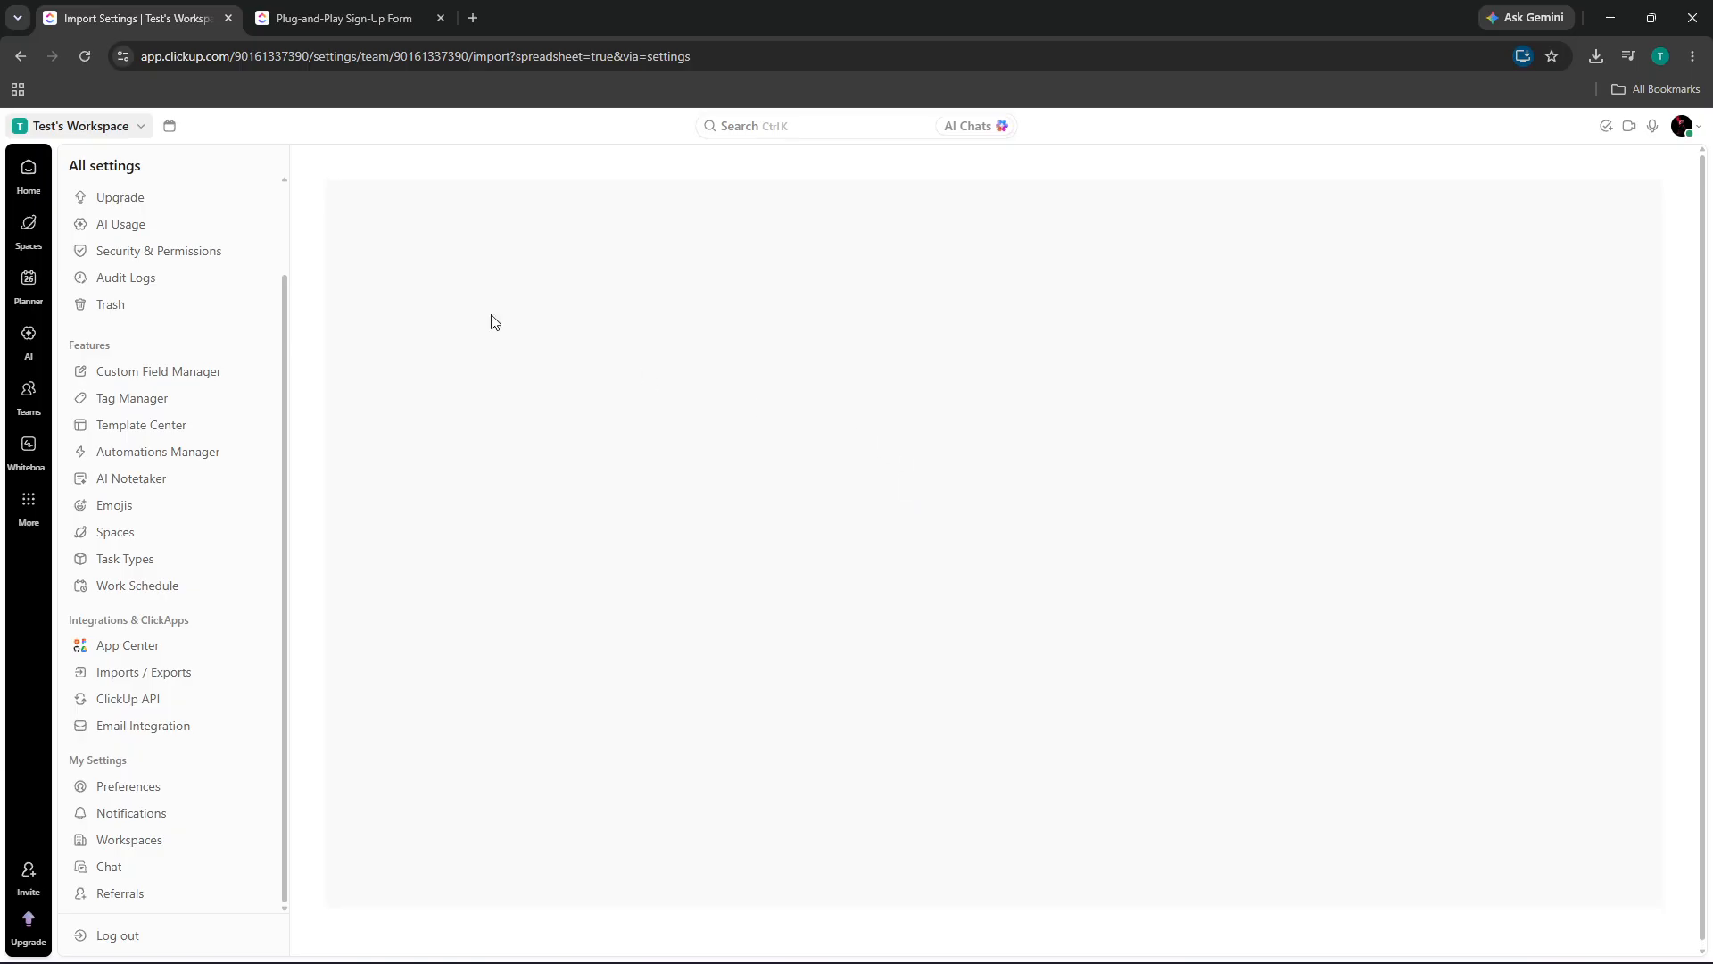
Upload Bank_Reconciliation_6022.xlsx from the Downloads folder to the spreadsheet importer.
left_click(441, 17)
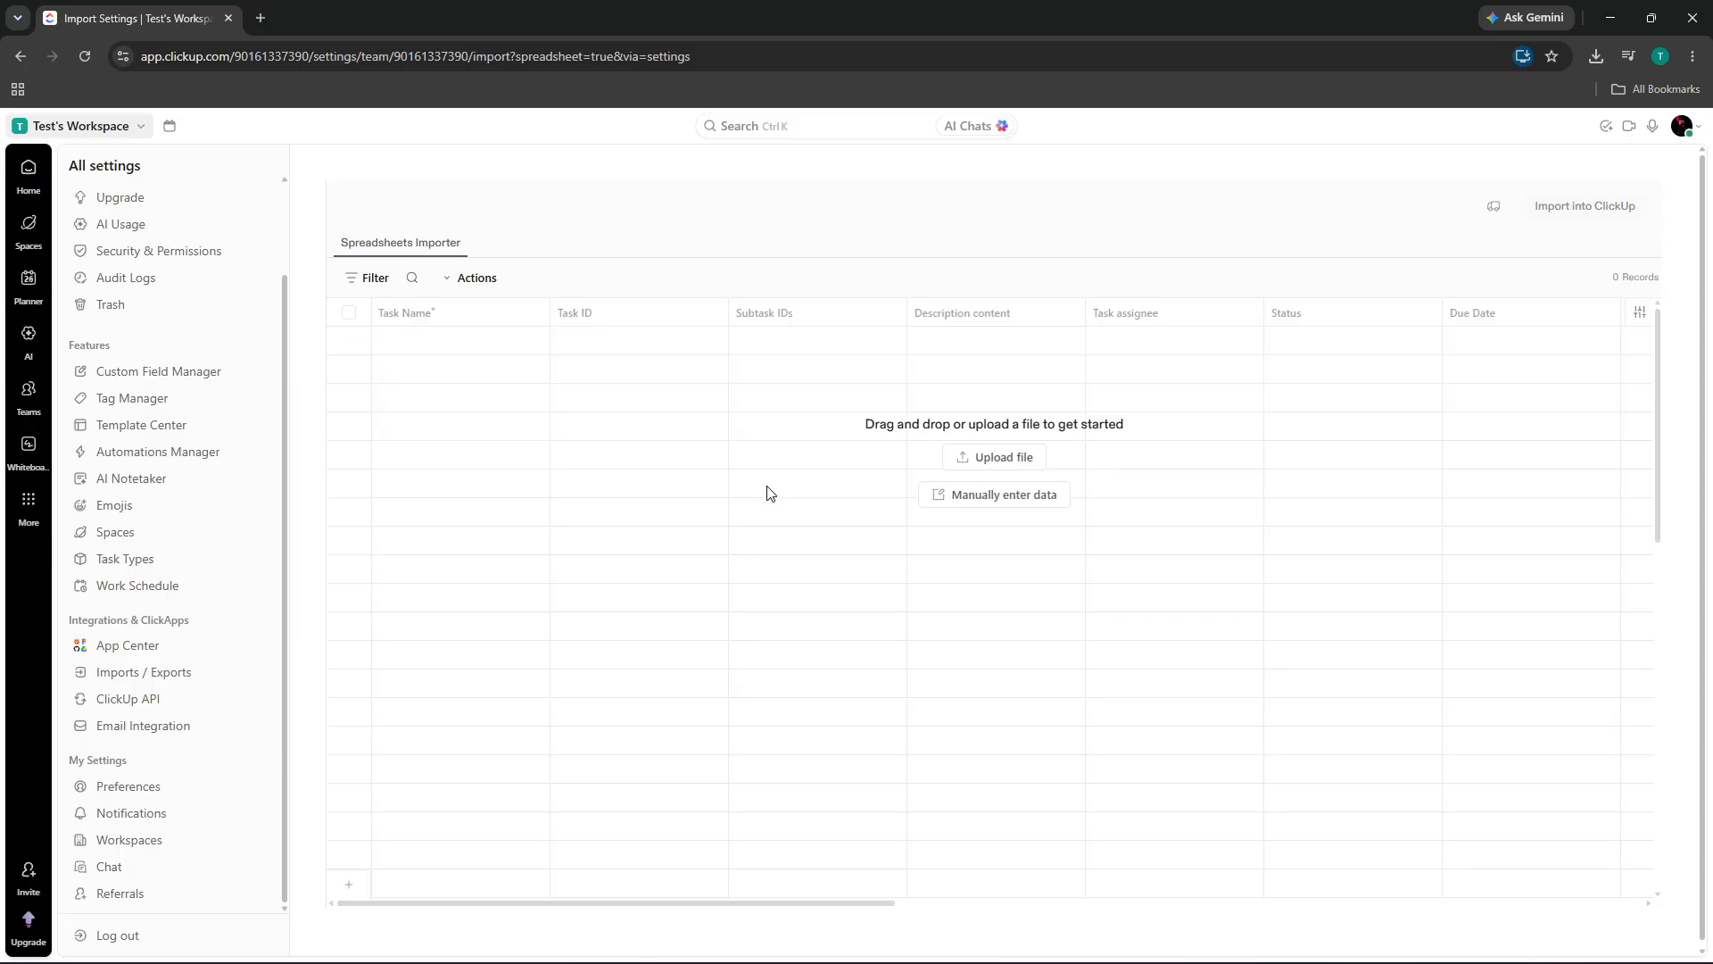
left_click(1001, 458)
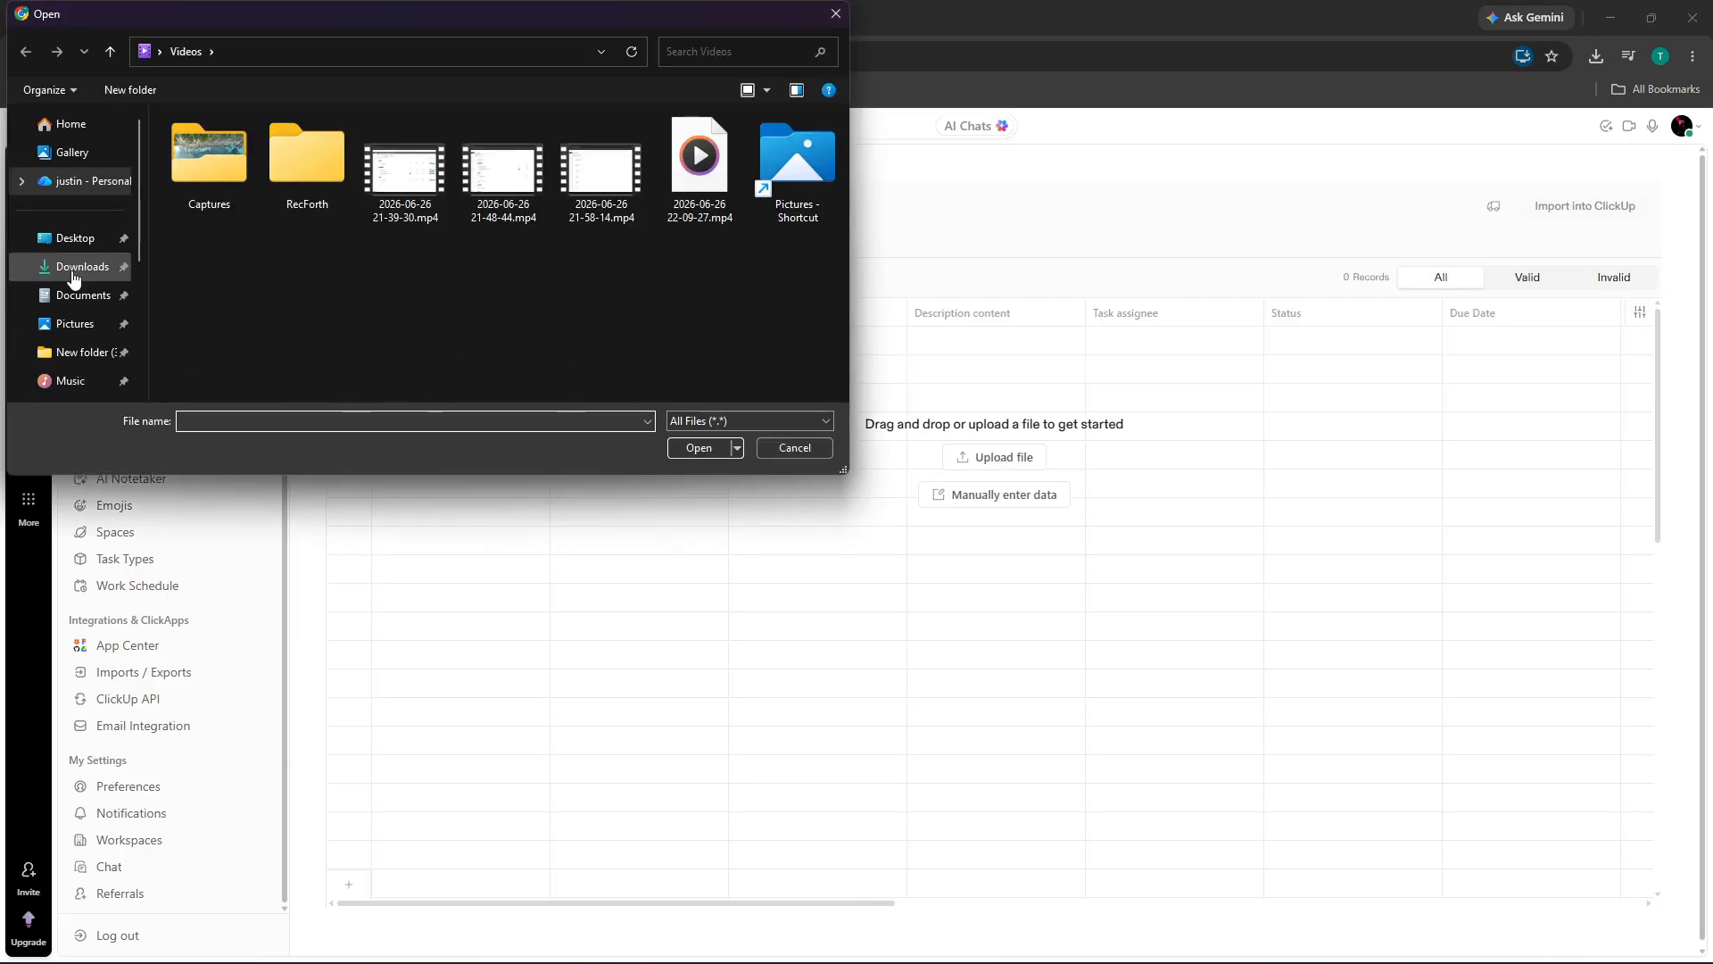
left_click(74, 269)
scroll(357, 232, "down", 3)
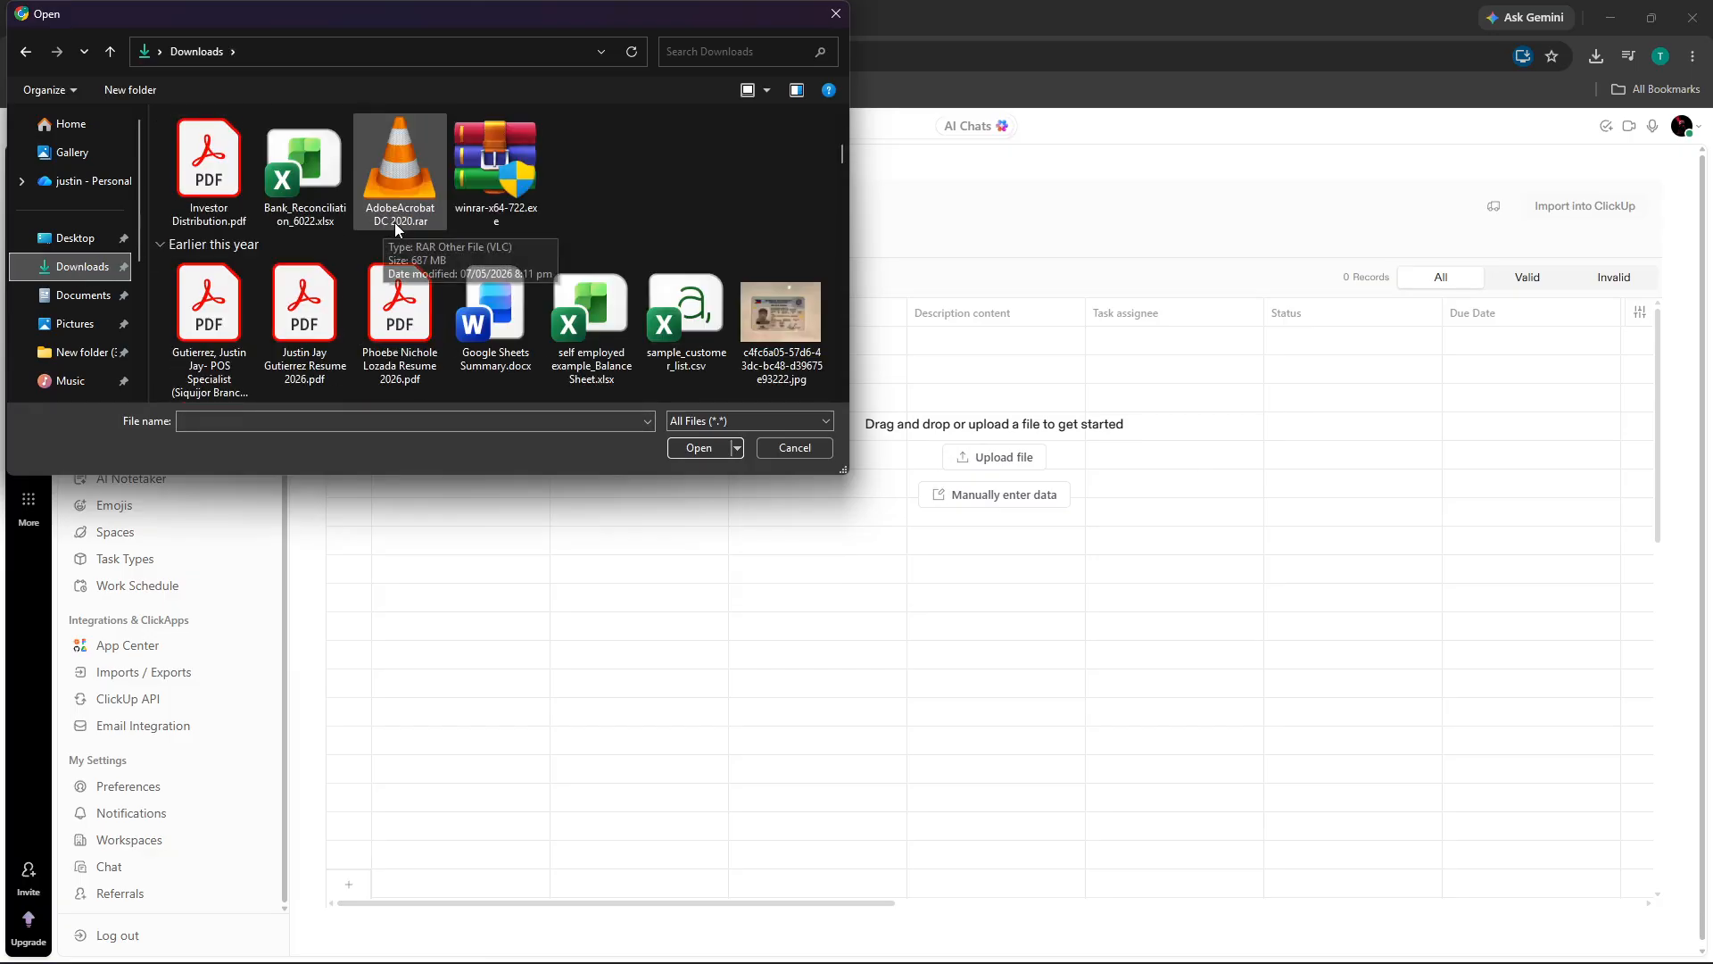
left_click(303, 174)
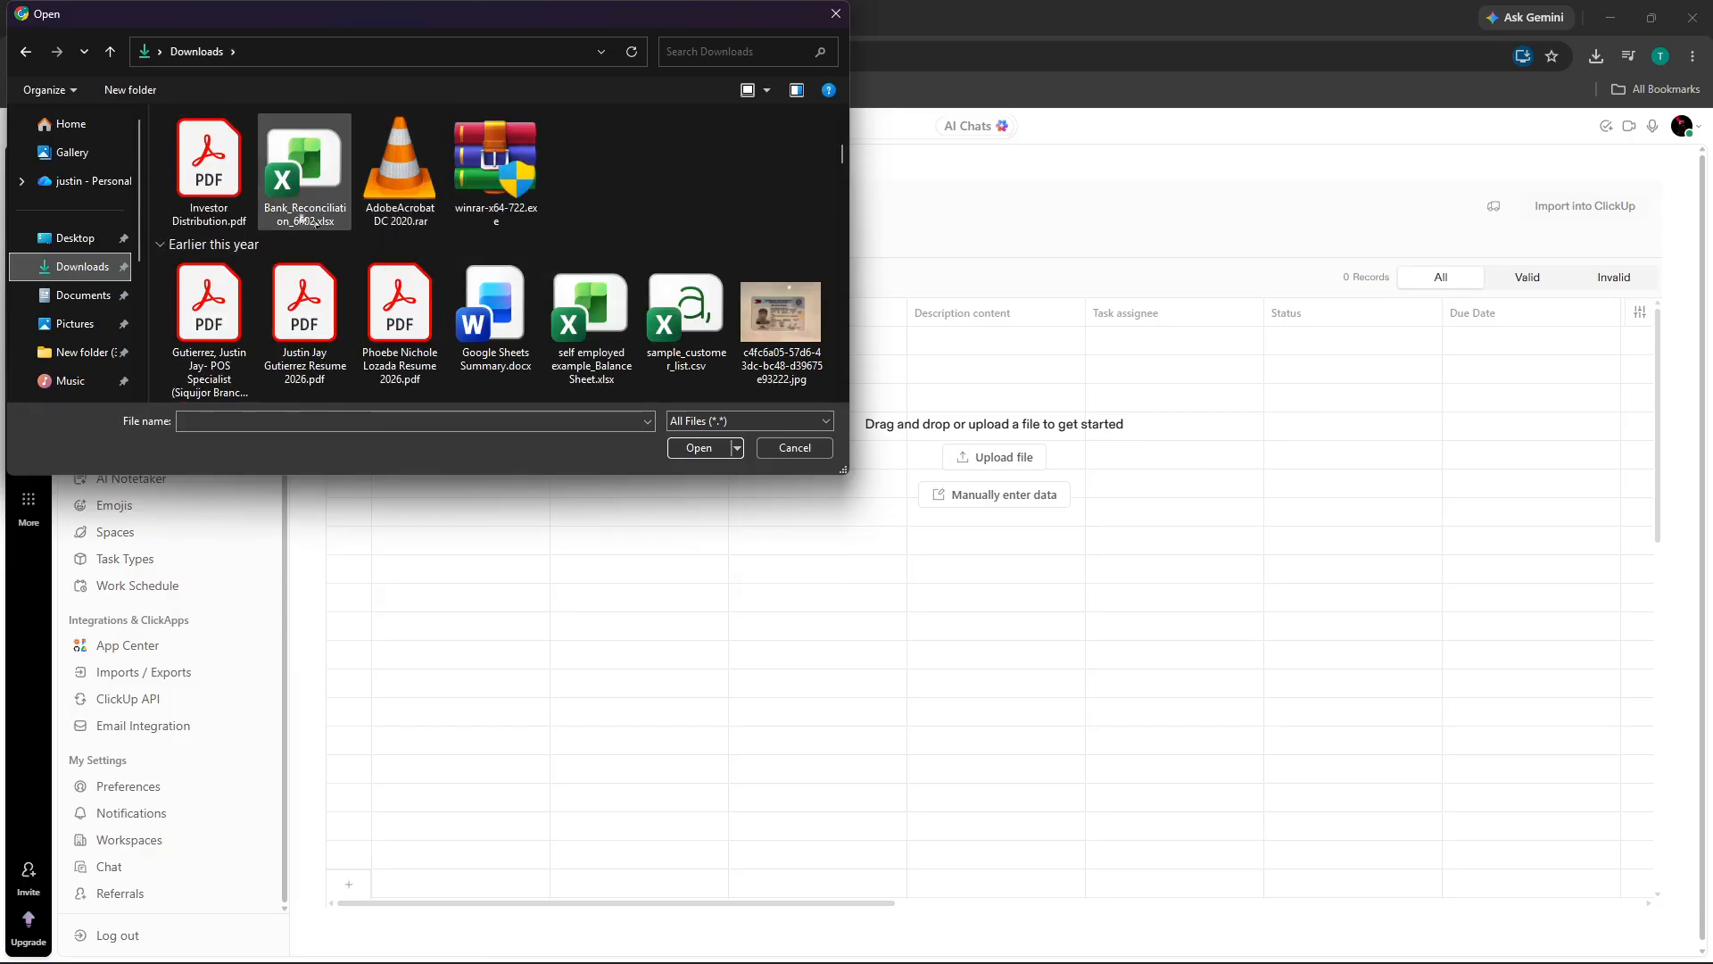
left_click(682, 448)
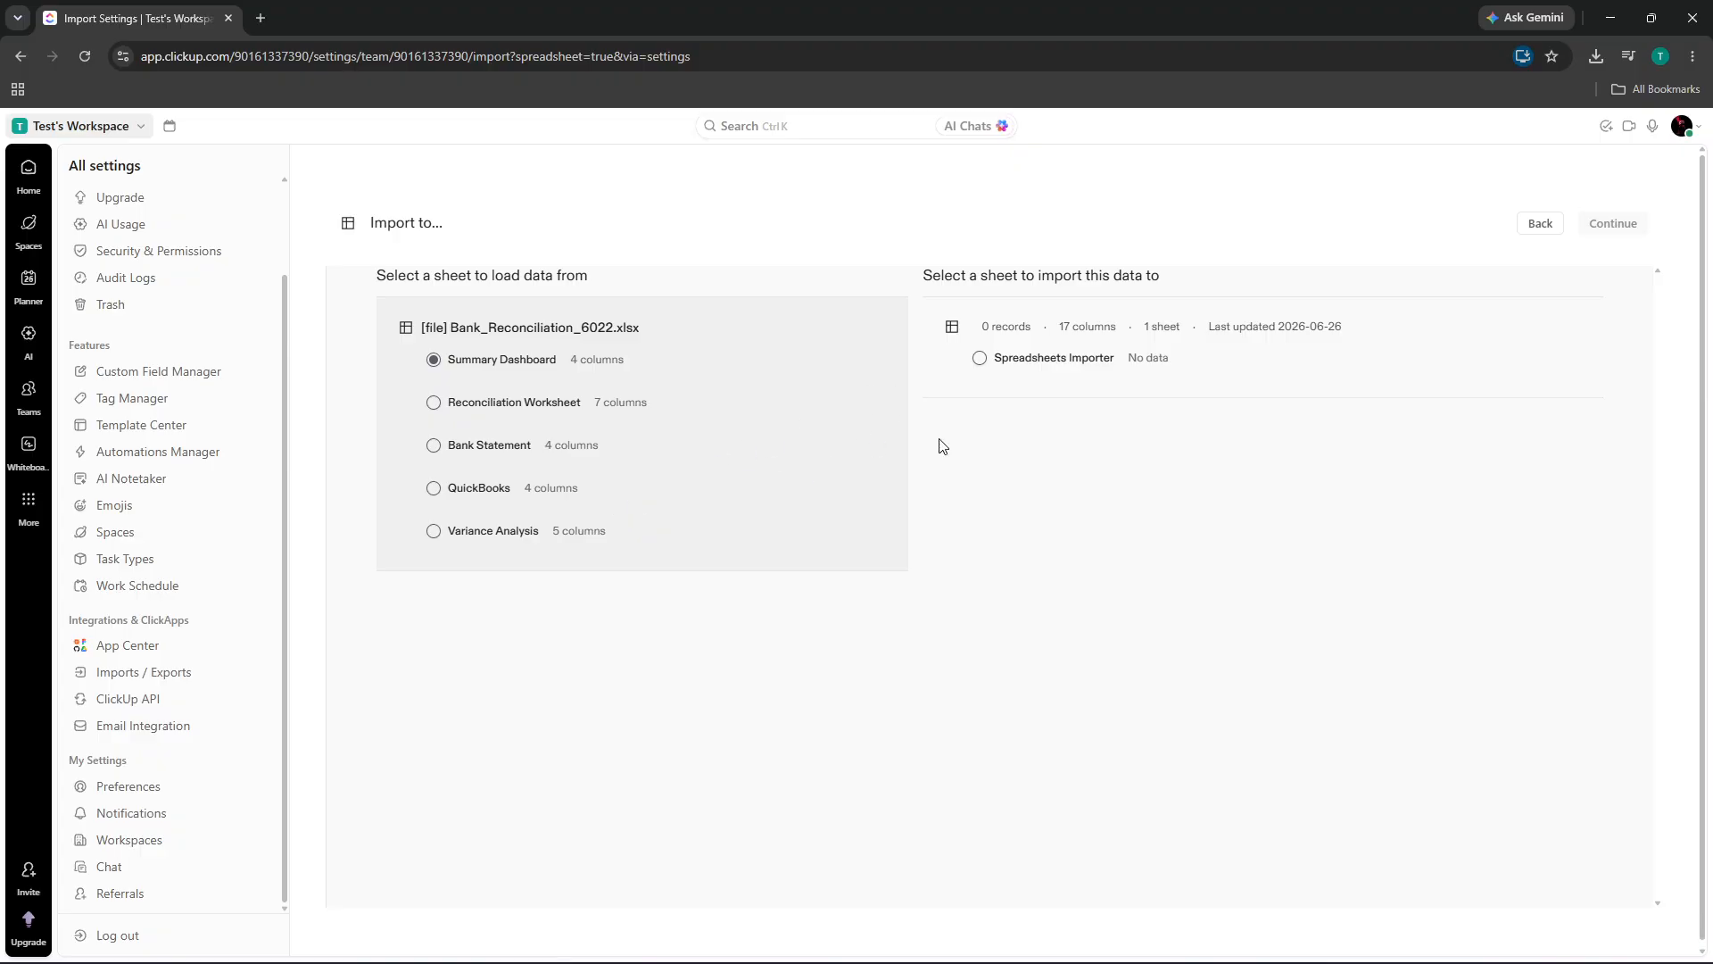
Load the Summary Dashboard sheet into the Spreadsheets Importer sheet and continue to the field mapping.
left_click(980, 357)
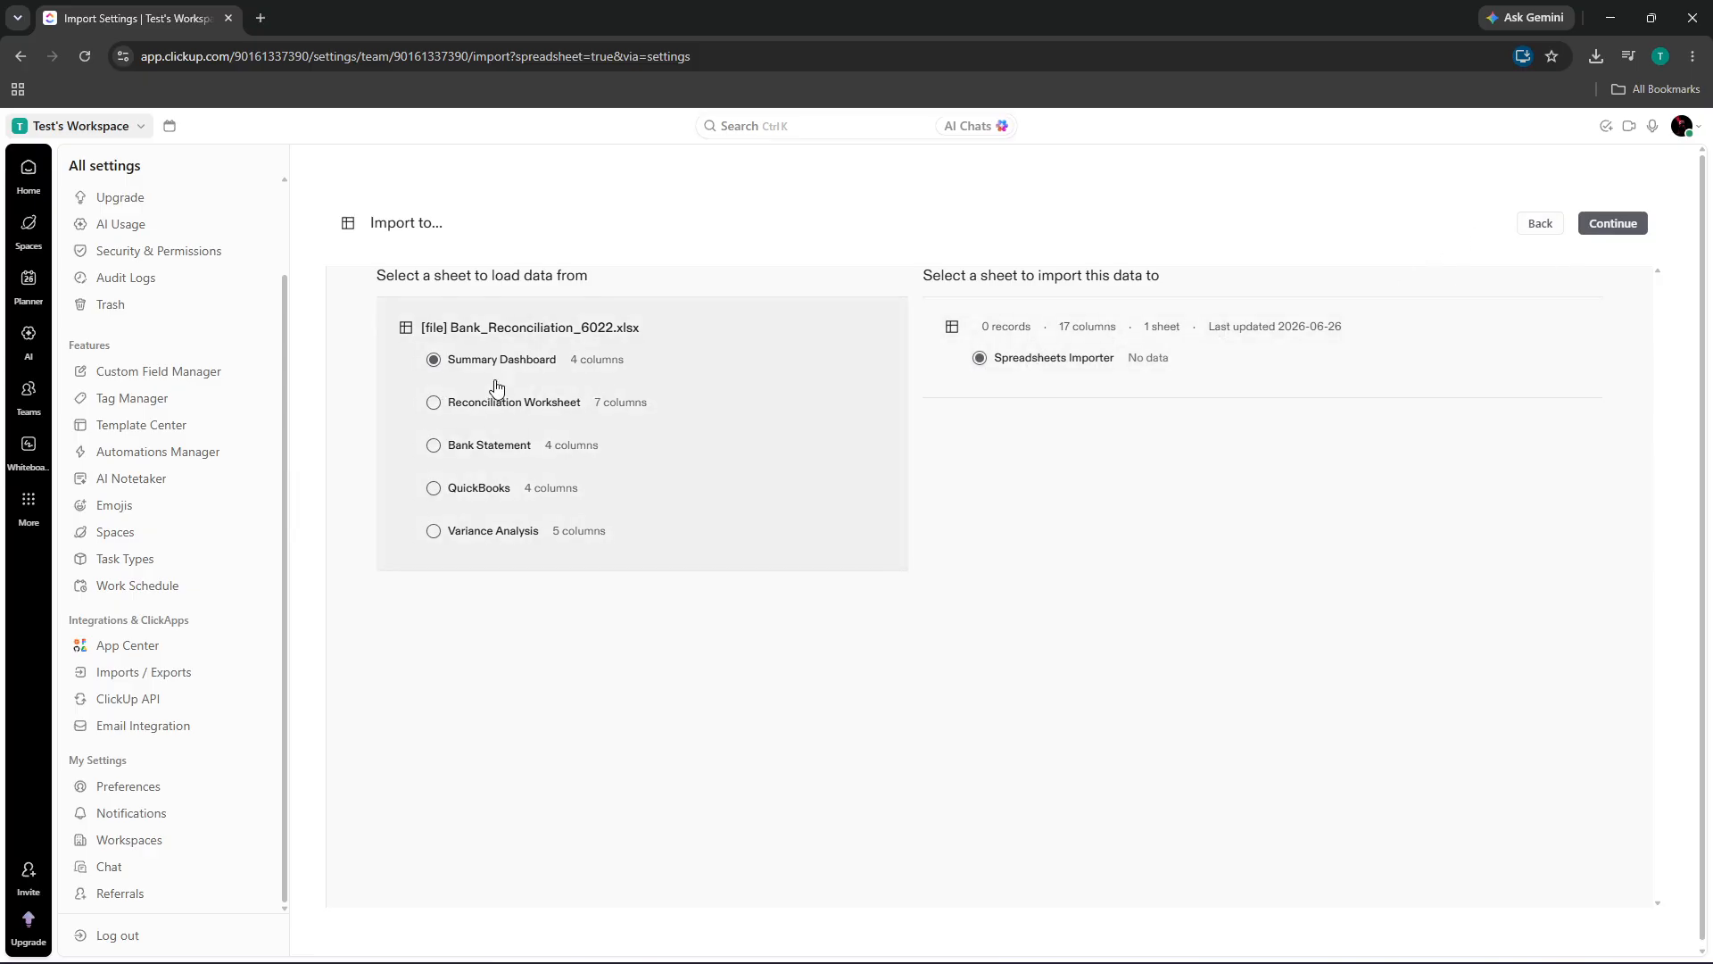
left_click(1587, 233)
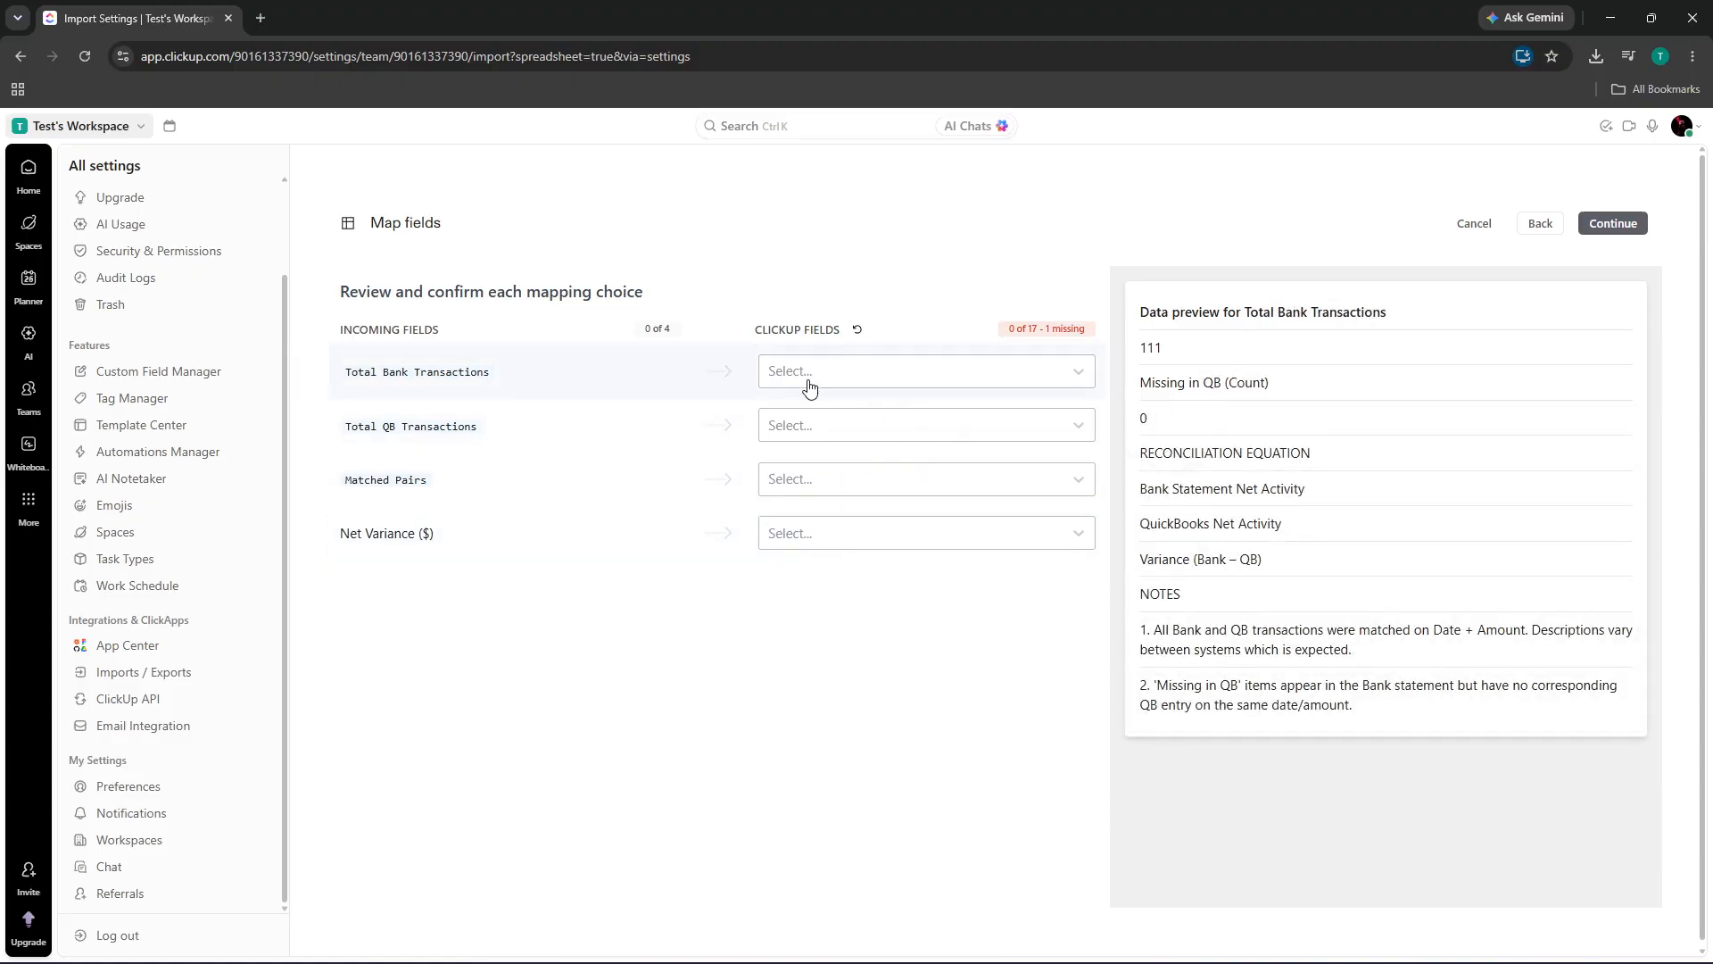
Map the incoming Total Bank Transactions column to the Description content field.
left_click(920, 373)
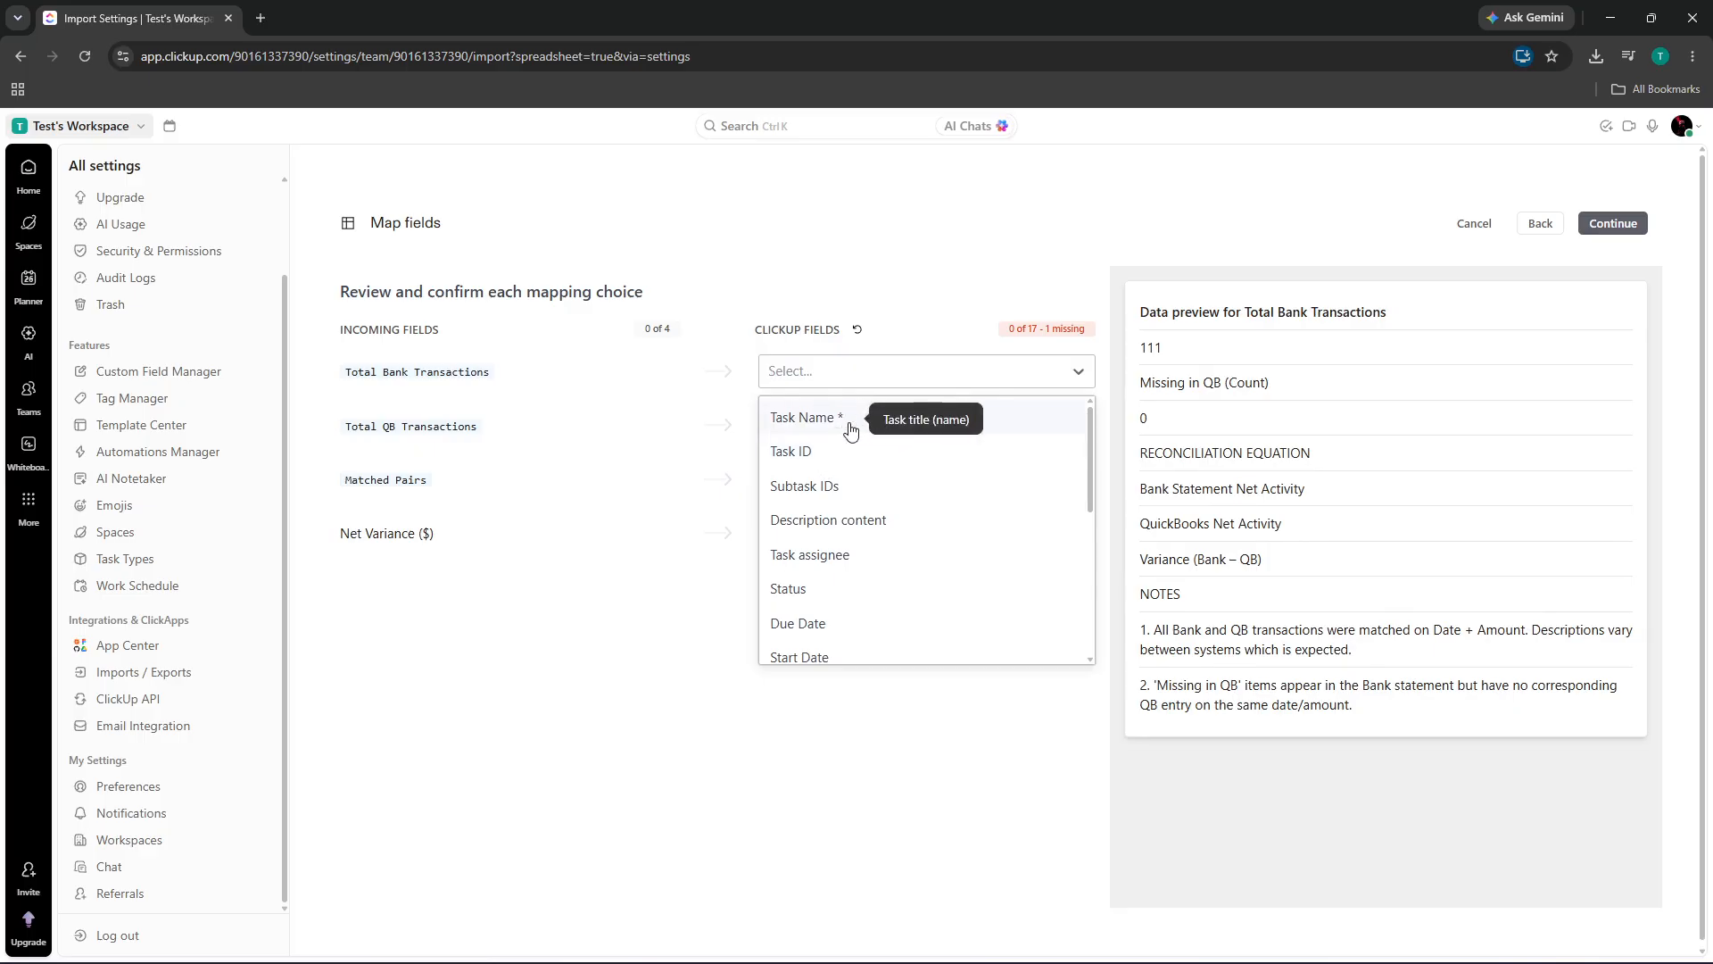
scroll(1007, 490, "down", 7)
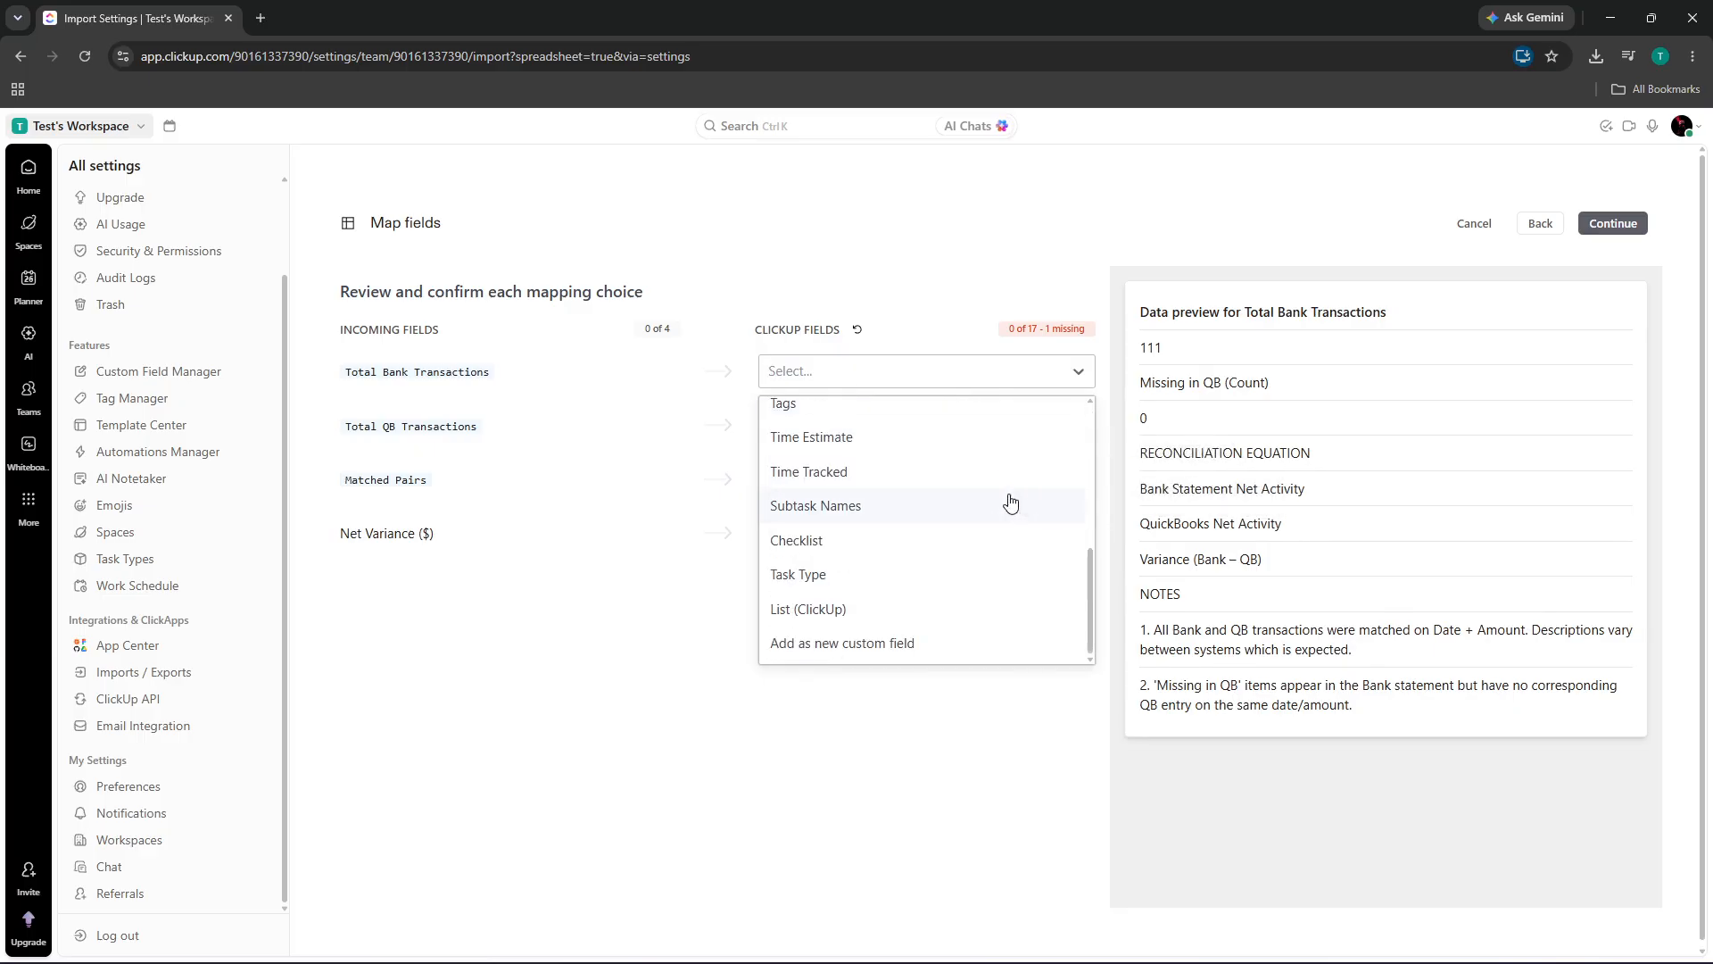
scroll(986, 584, "up", 7)
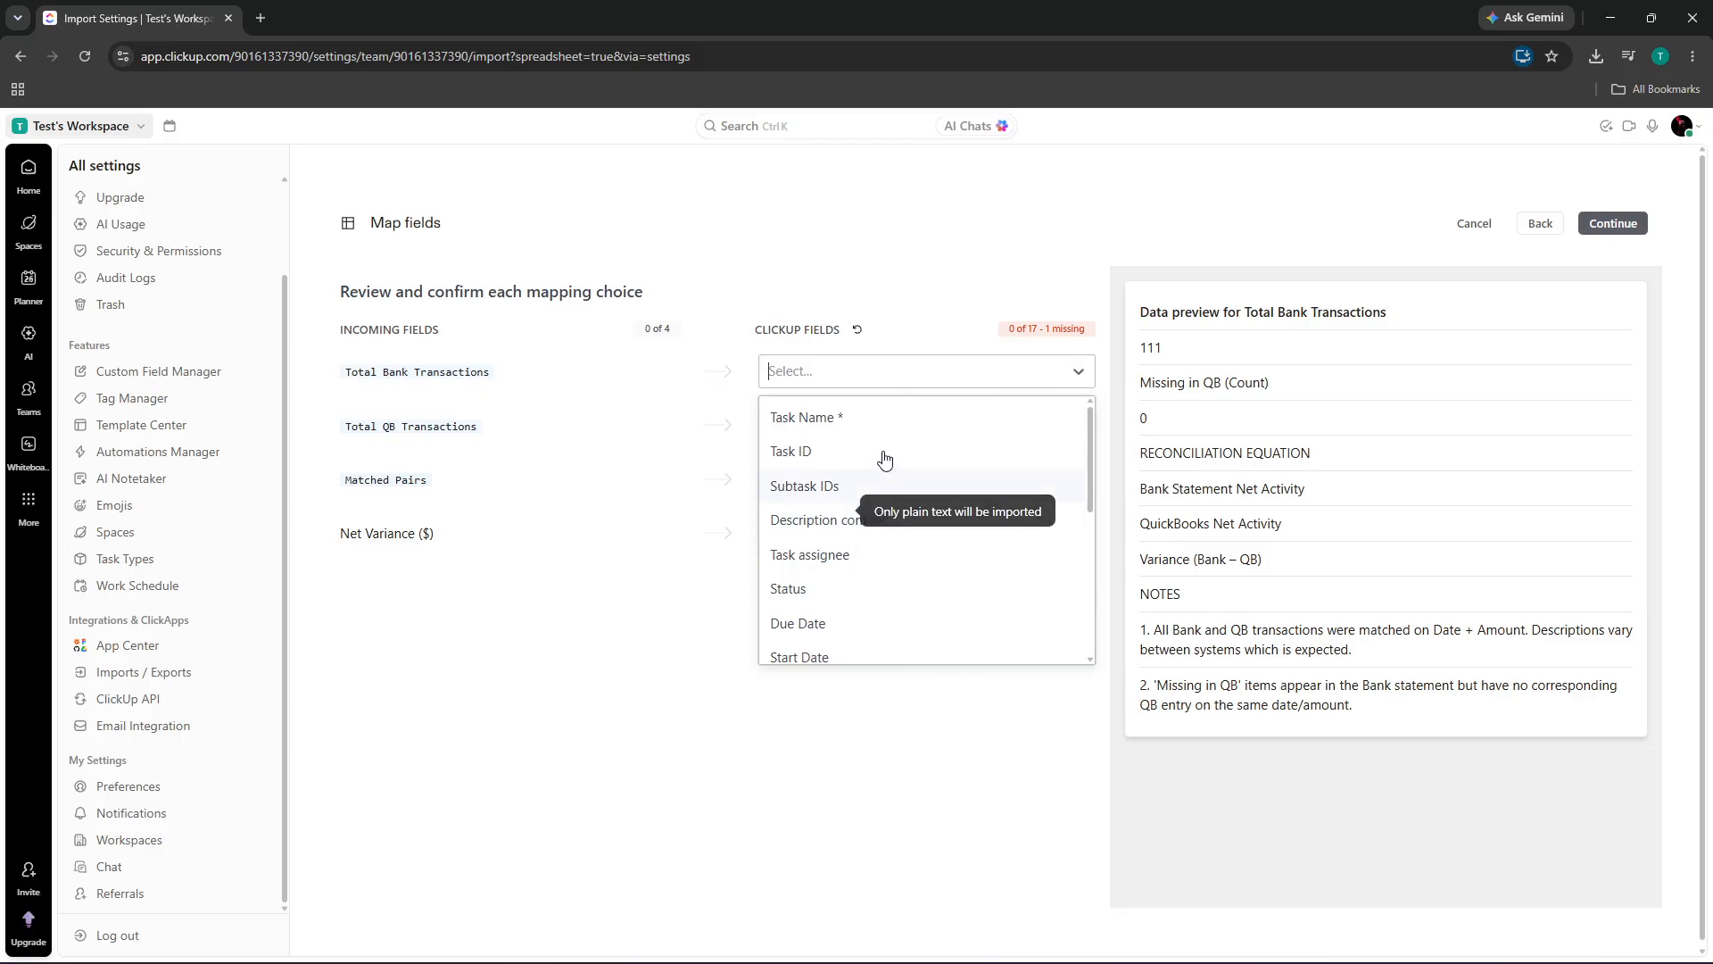
scroll(937, 518, "down", 4)
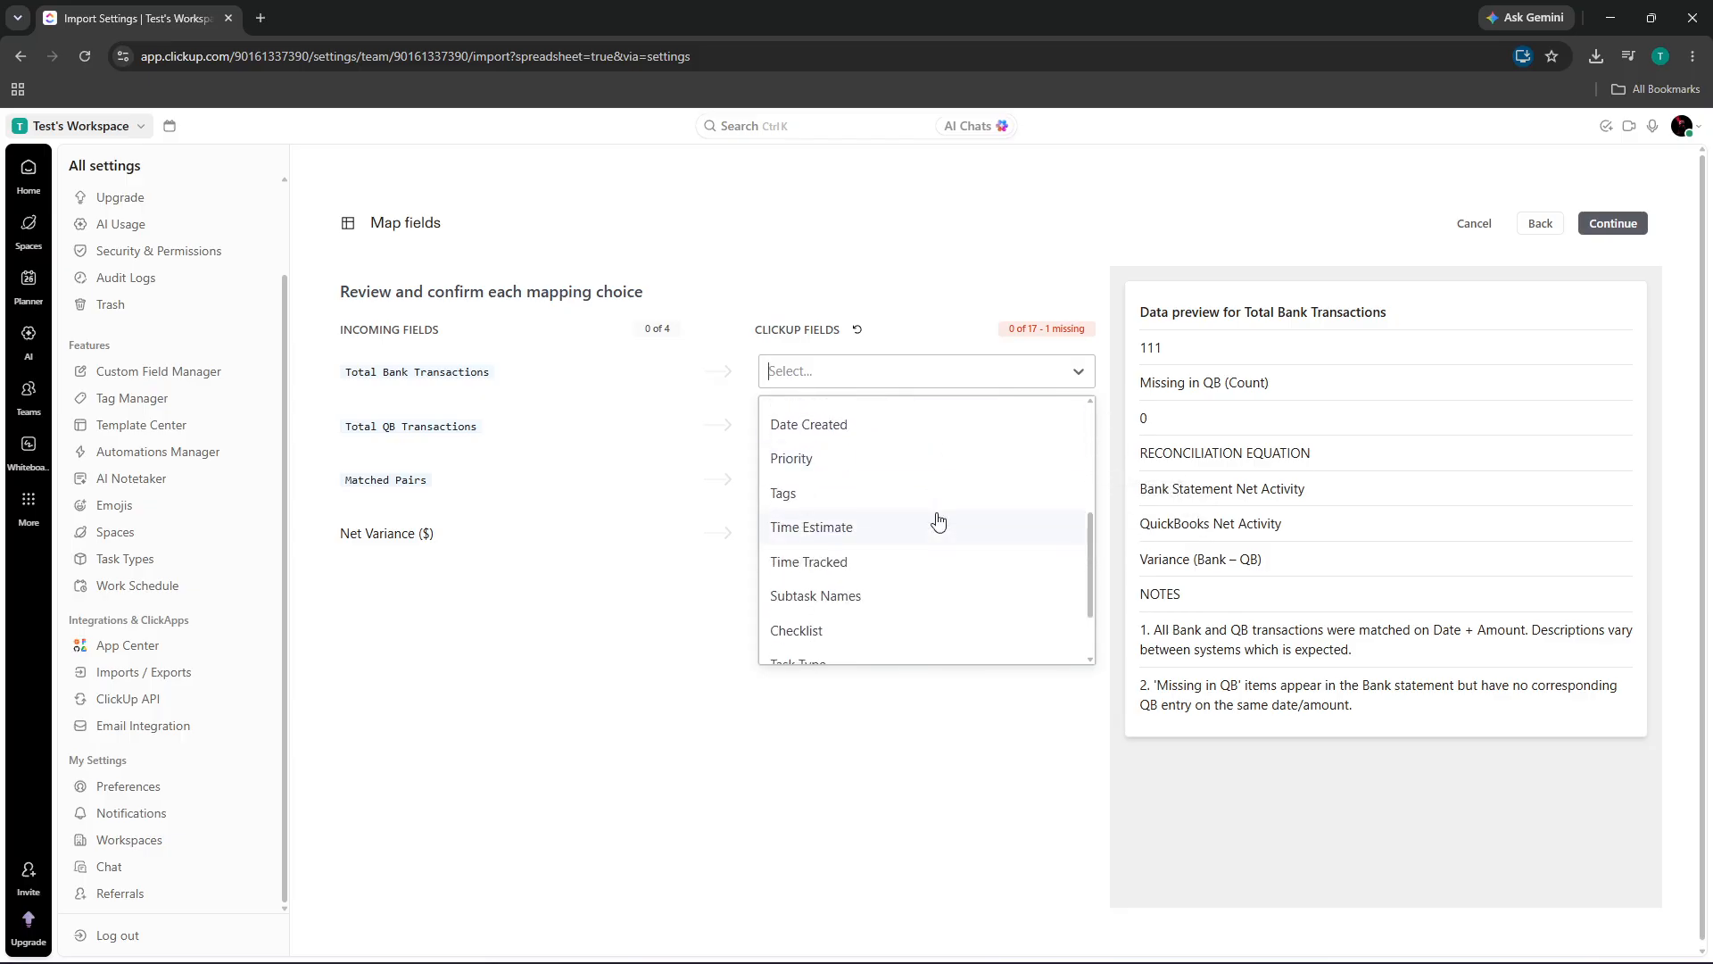
scroll(937, 521, "down", 2)
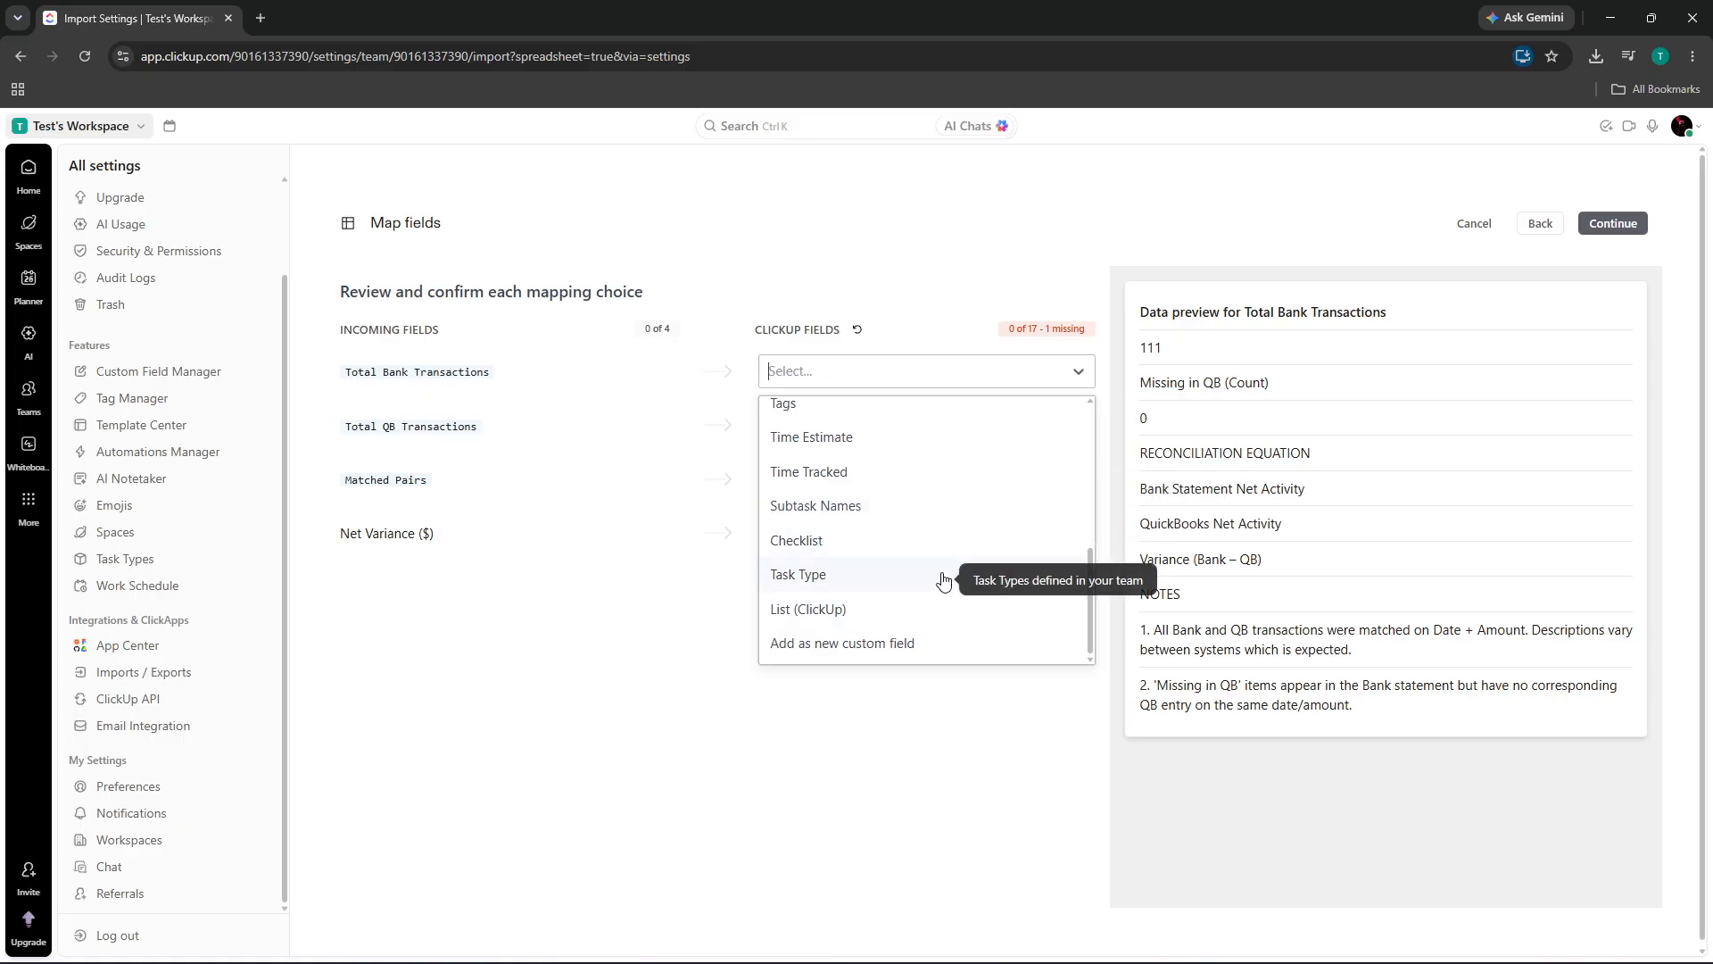
scroll(946, 571, "up", 6)
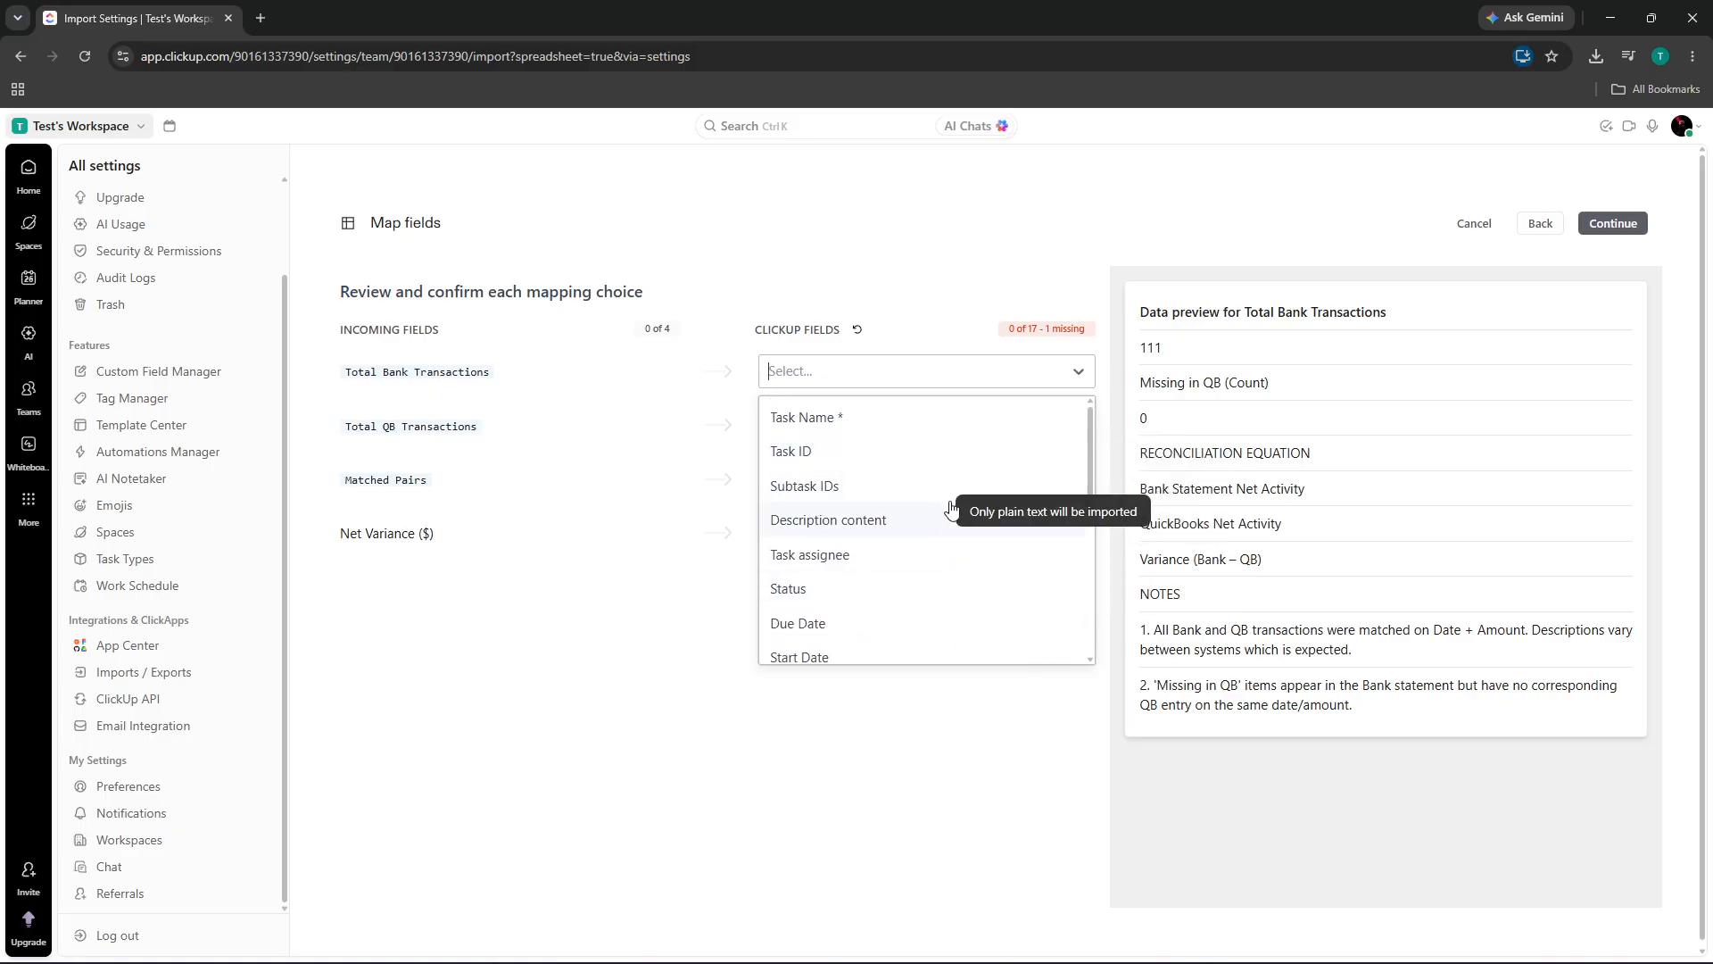
scroll(951, 509, "down", 2)
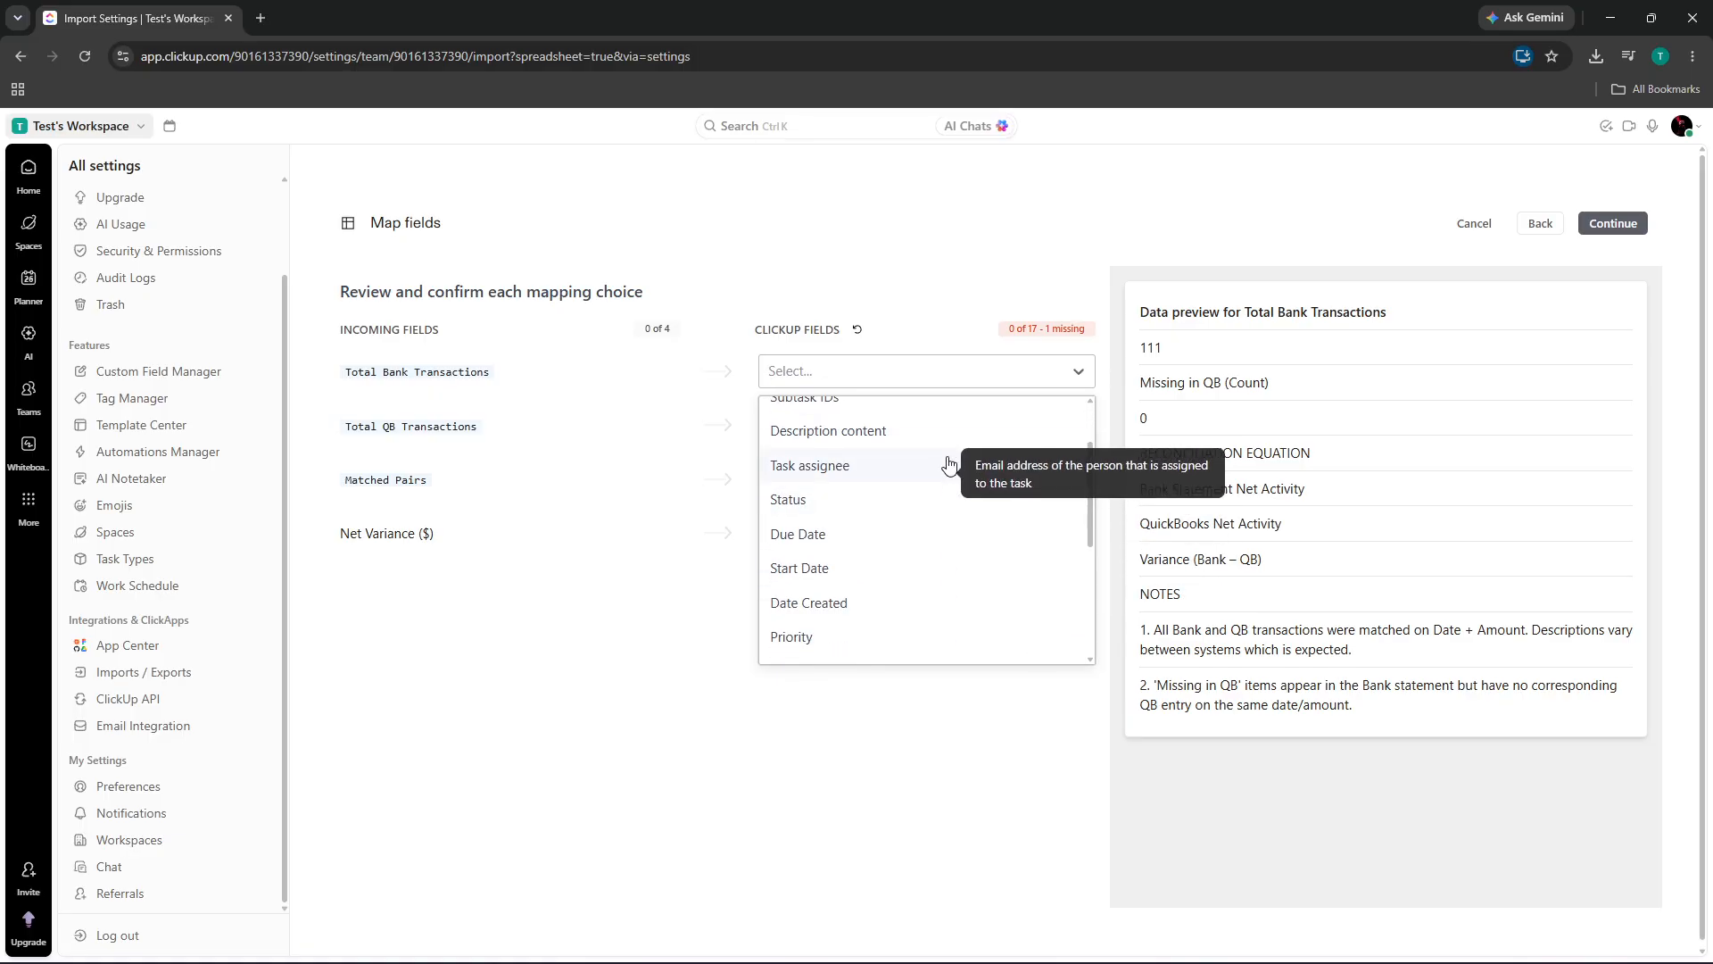
left_click(915, 433)
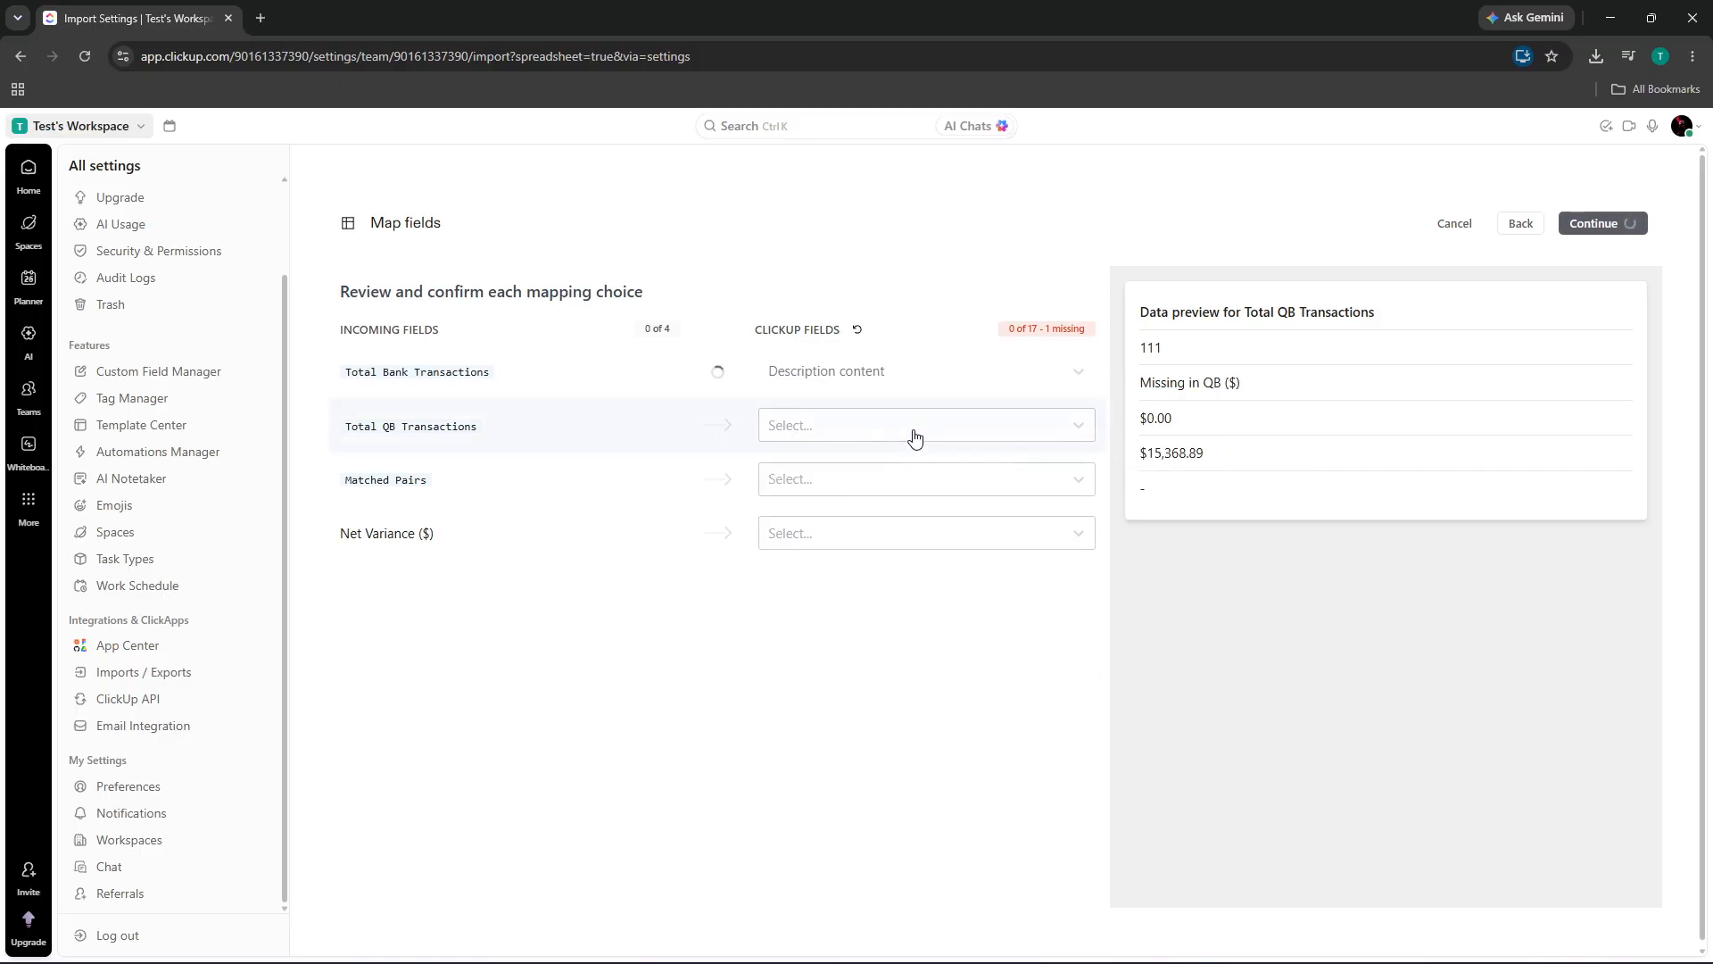
Map the incoming Total QB Transactions column to the required Task Name field.
left_click(924, 435)
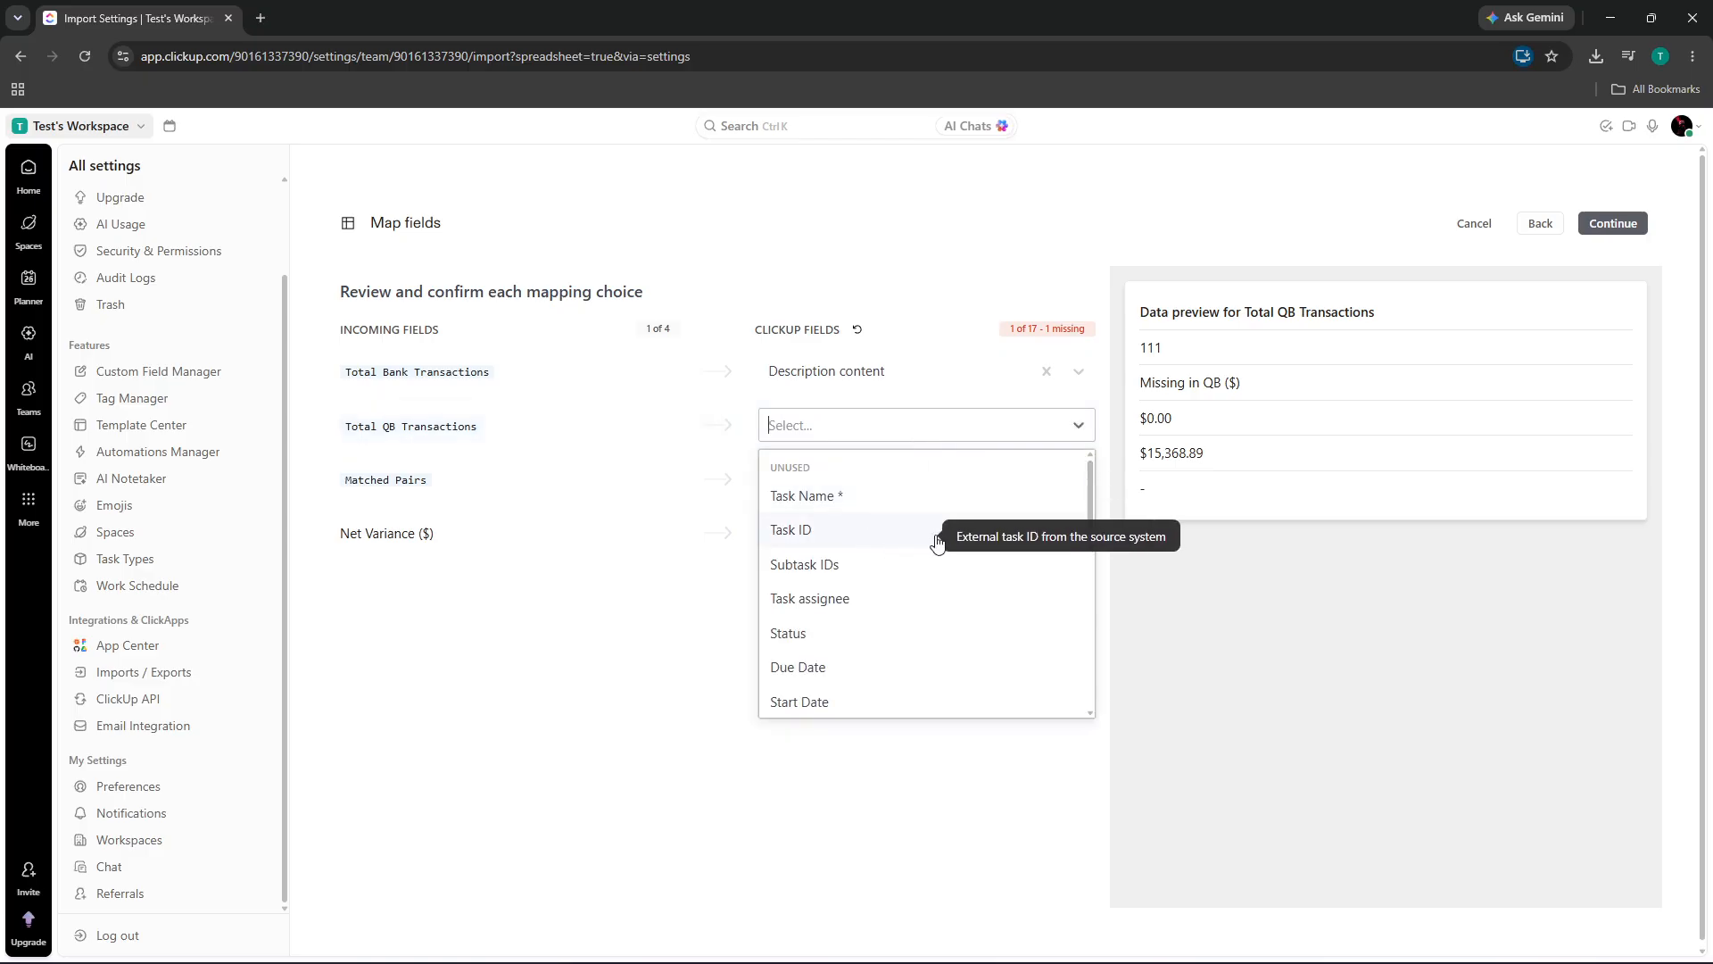
scroll(928, 535, "down", 1)
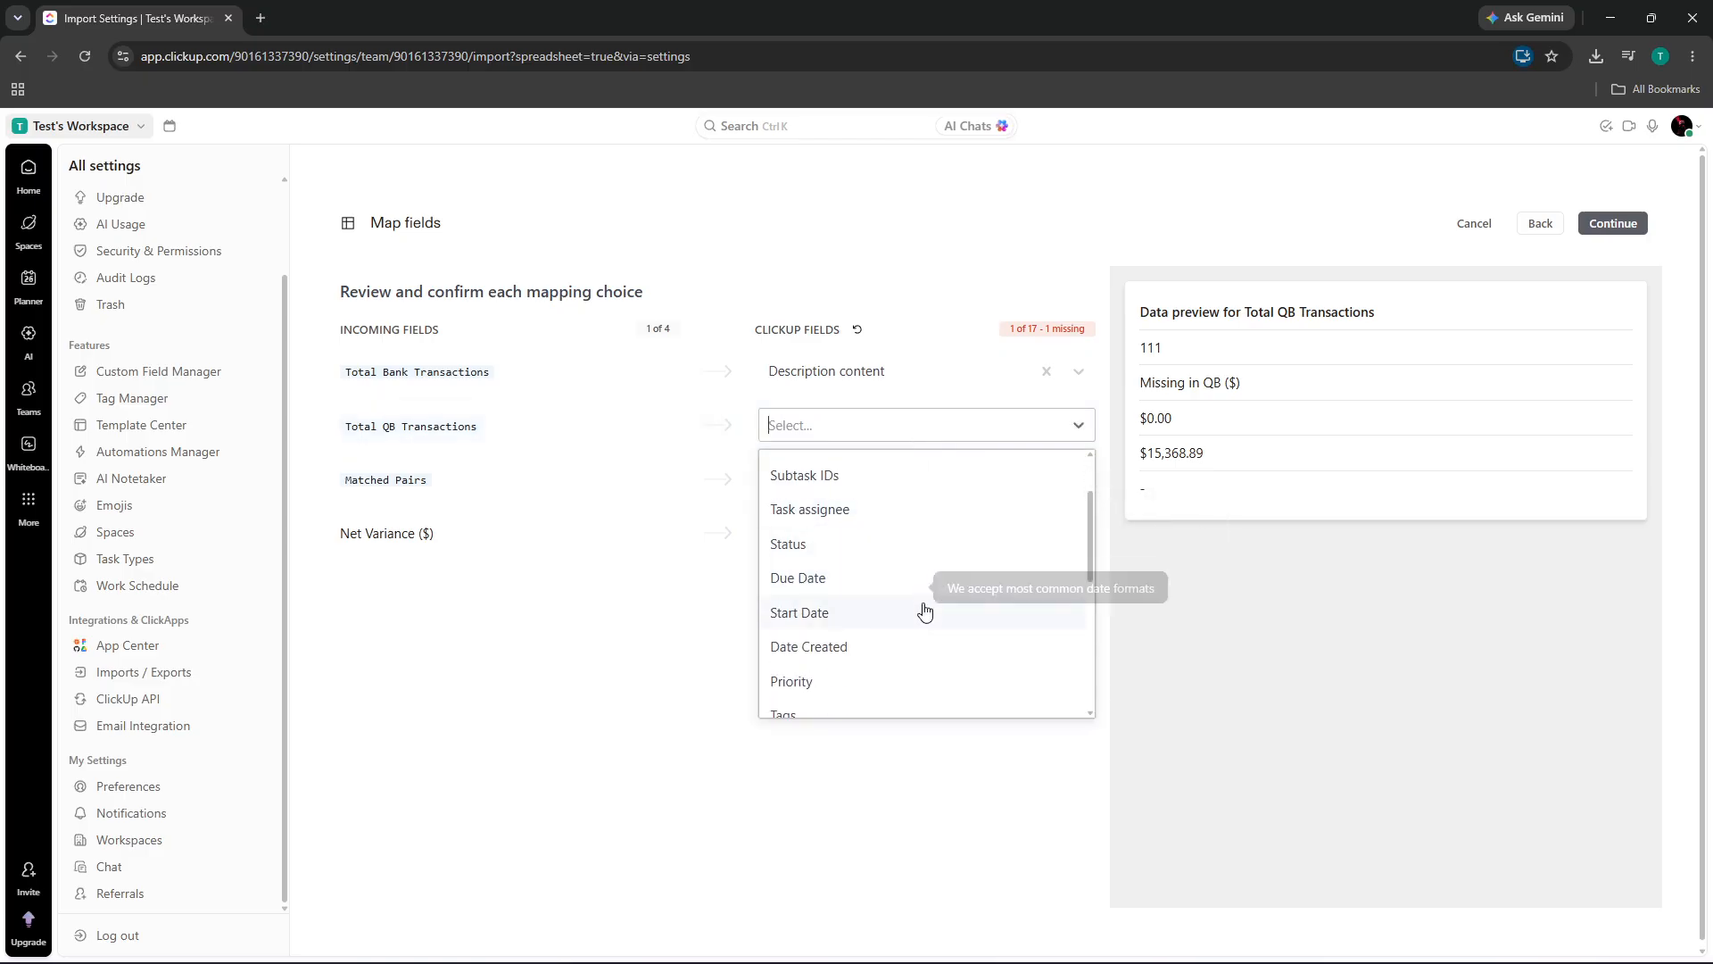
scroll(925, 615, "down", 1)
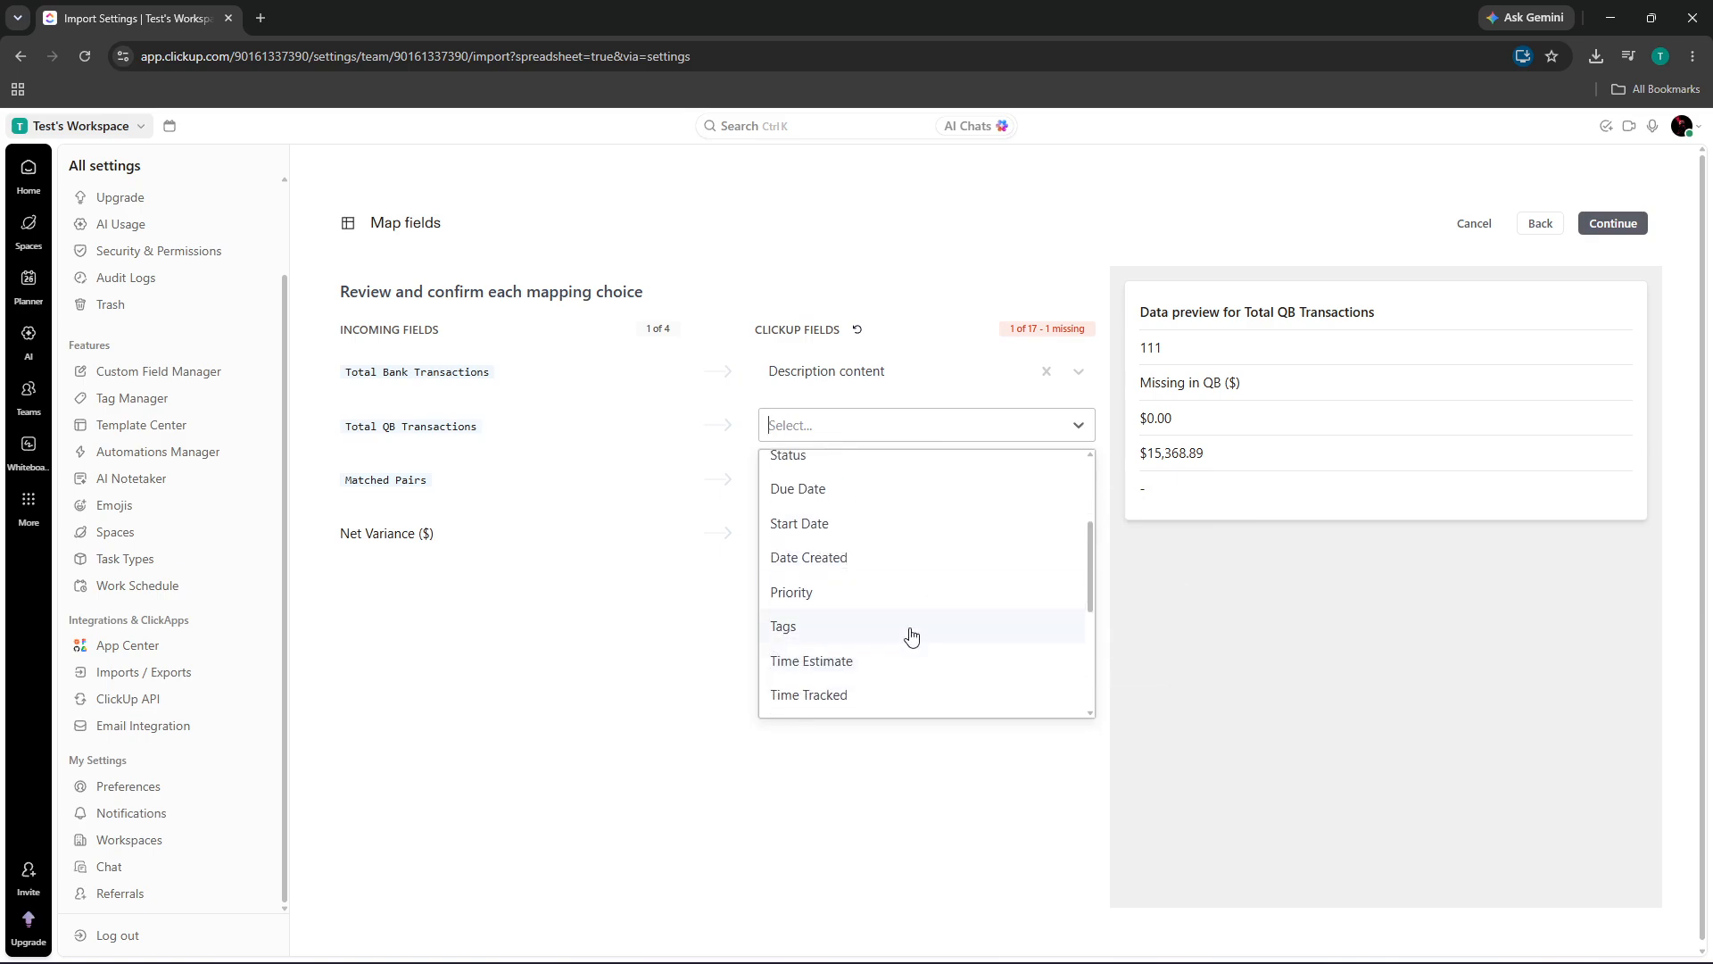
scroll(911, 634, "down", 1)
scroll(919, 643, "down", 1)
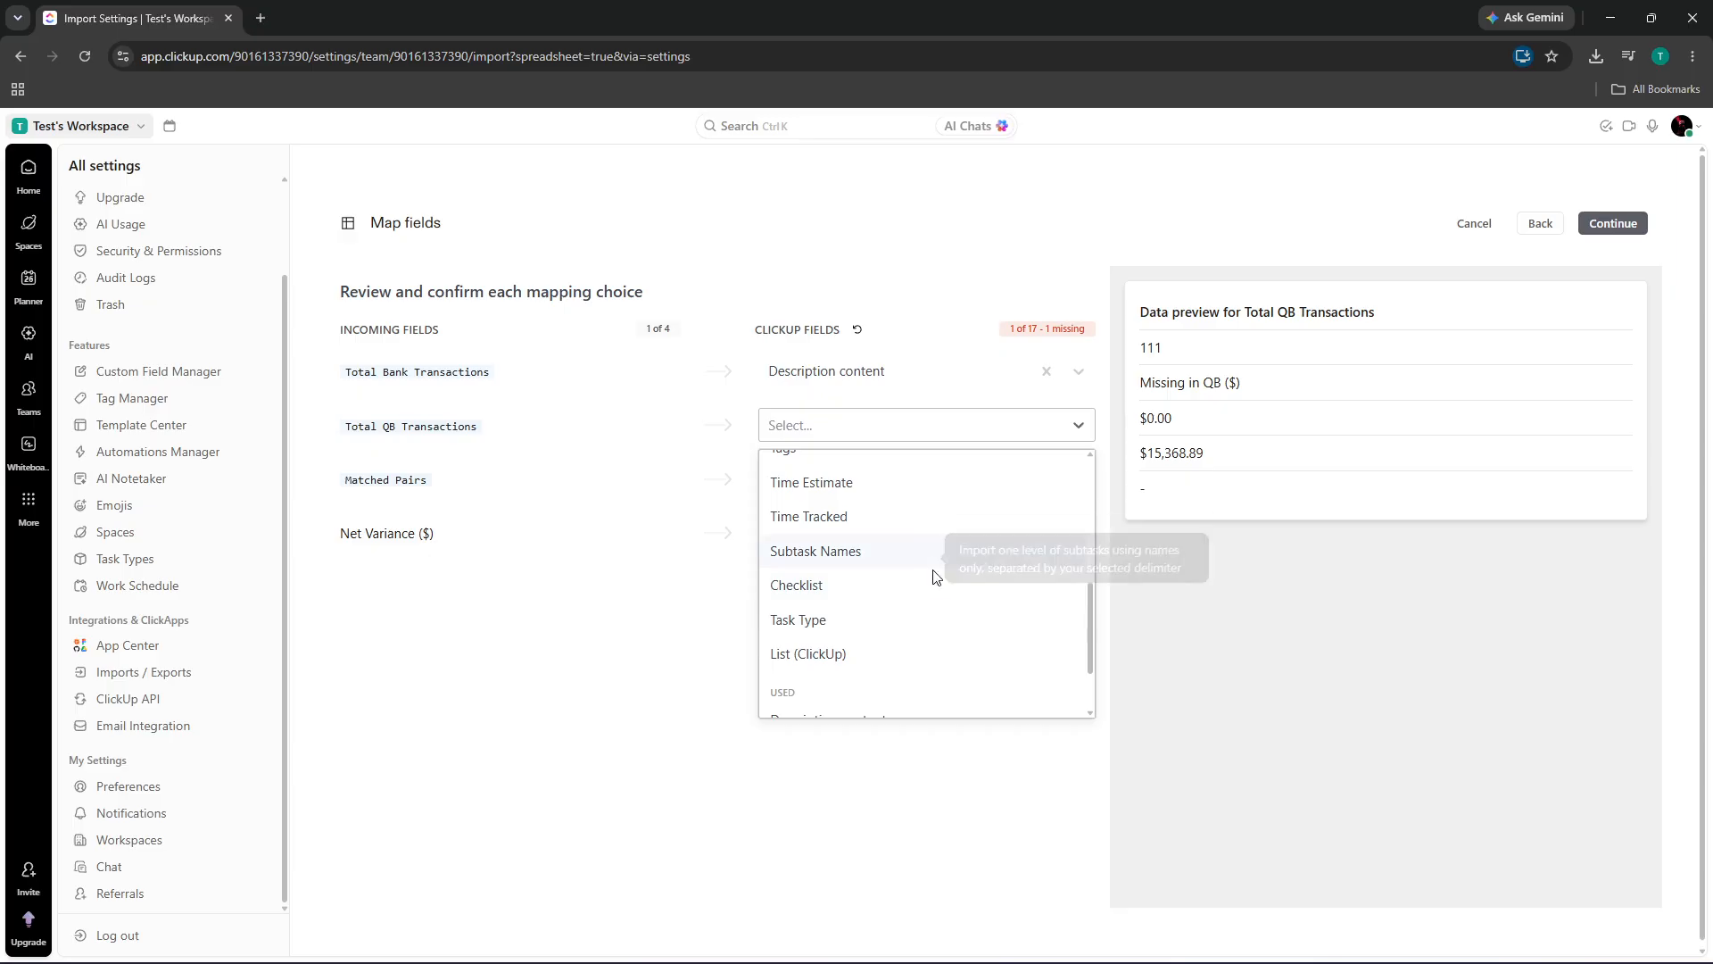
scroll(929, 594, "down", 1)
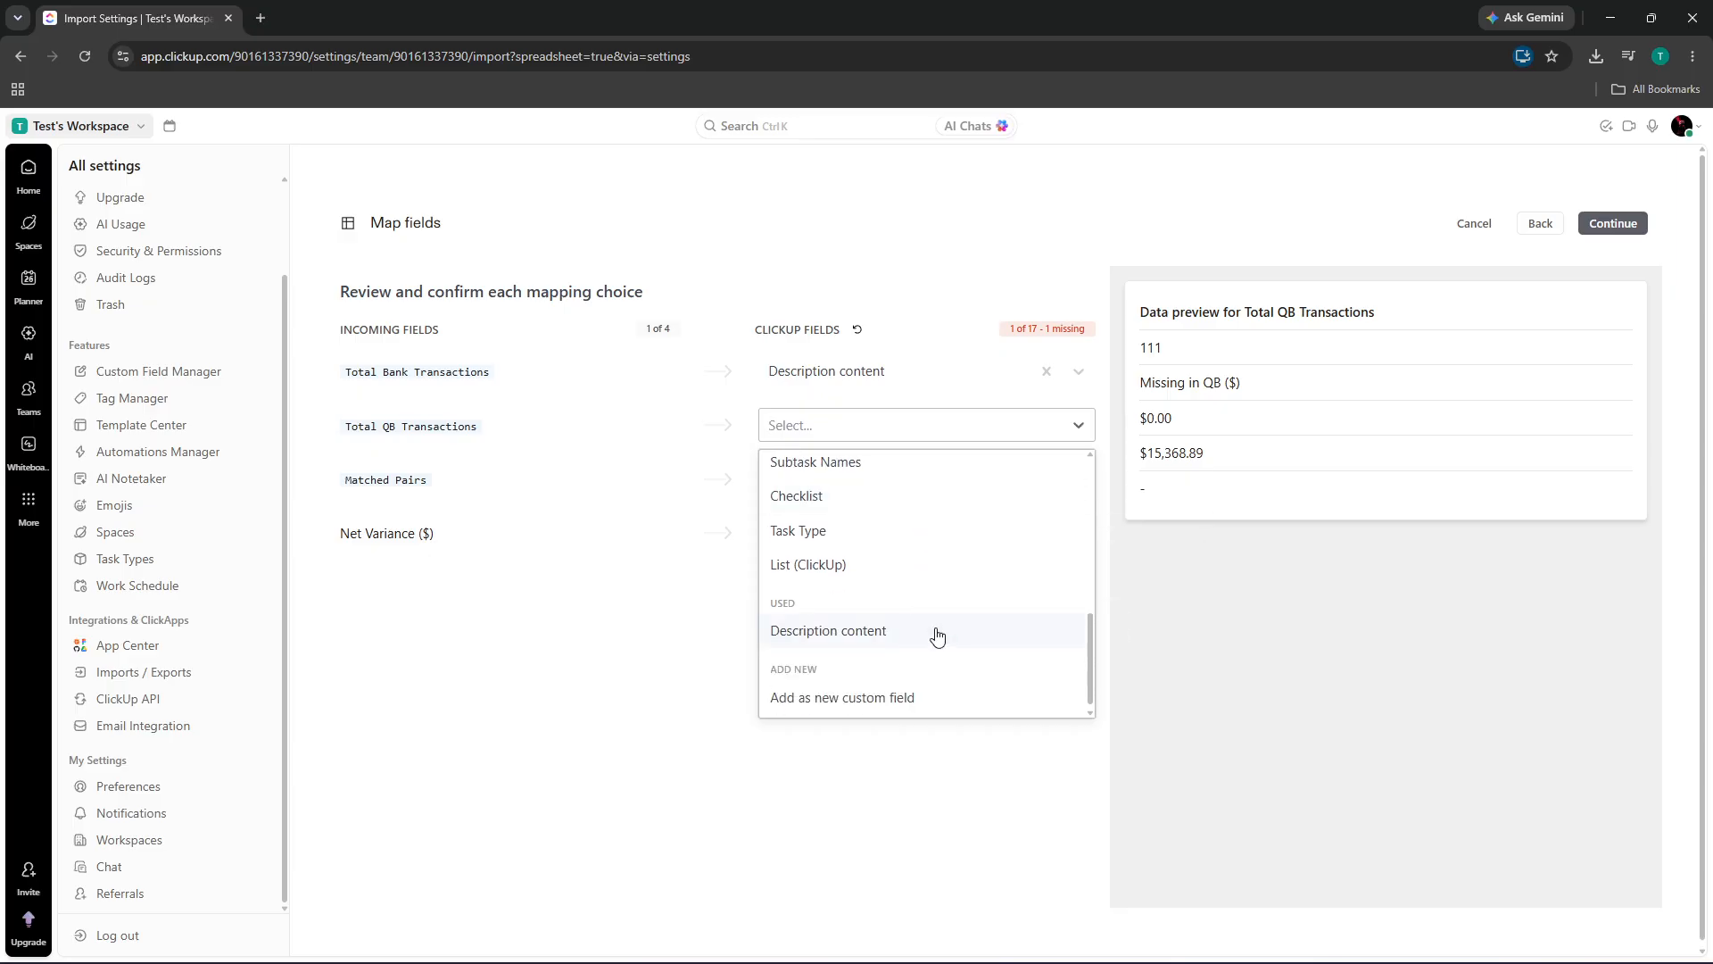
scroll(937, 635, "up", 2)
scroll(960, 616, "down", 2)
scroll(964, 624, "up", 2)
scroll(948, 616, "up", 3)
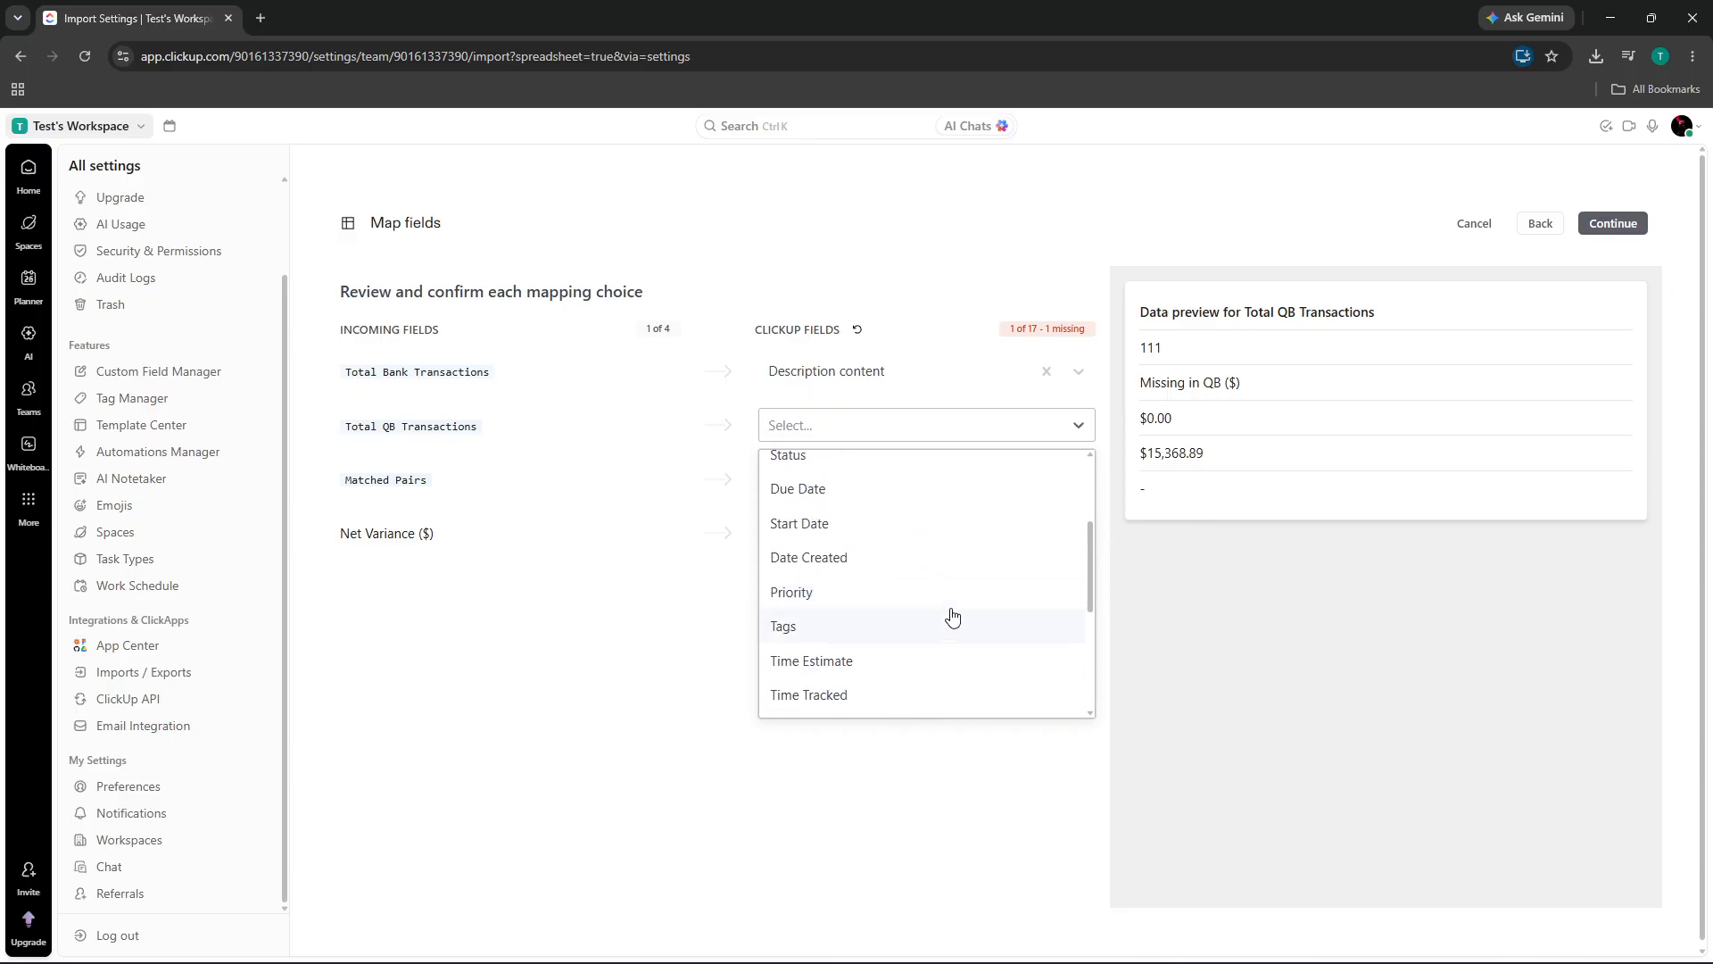
scroll(899, 545, "up", 2)
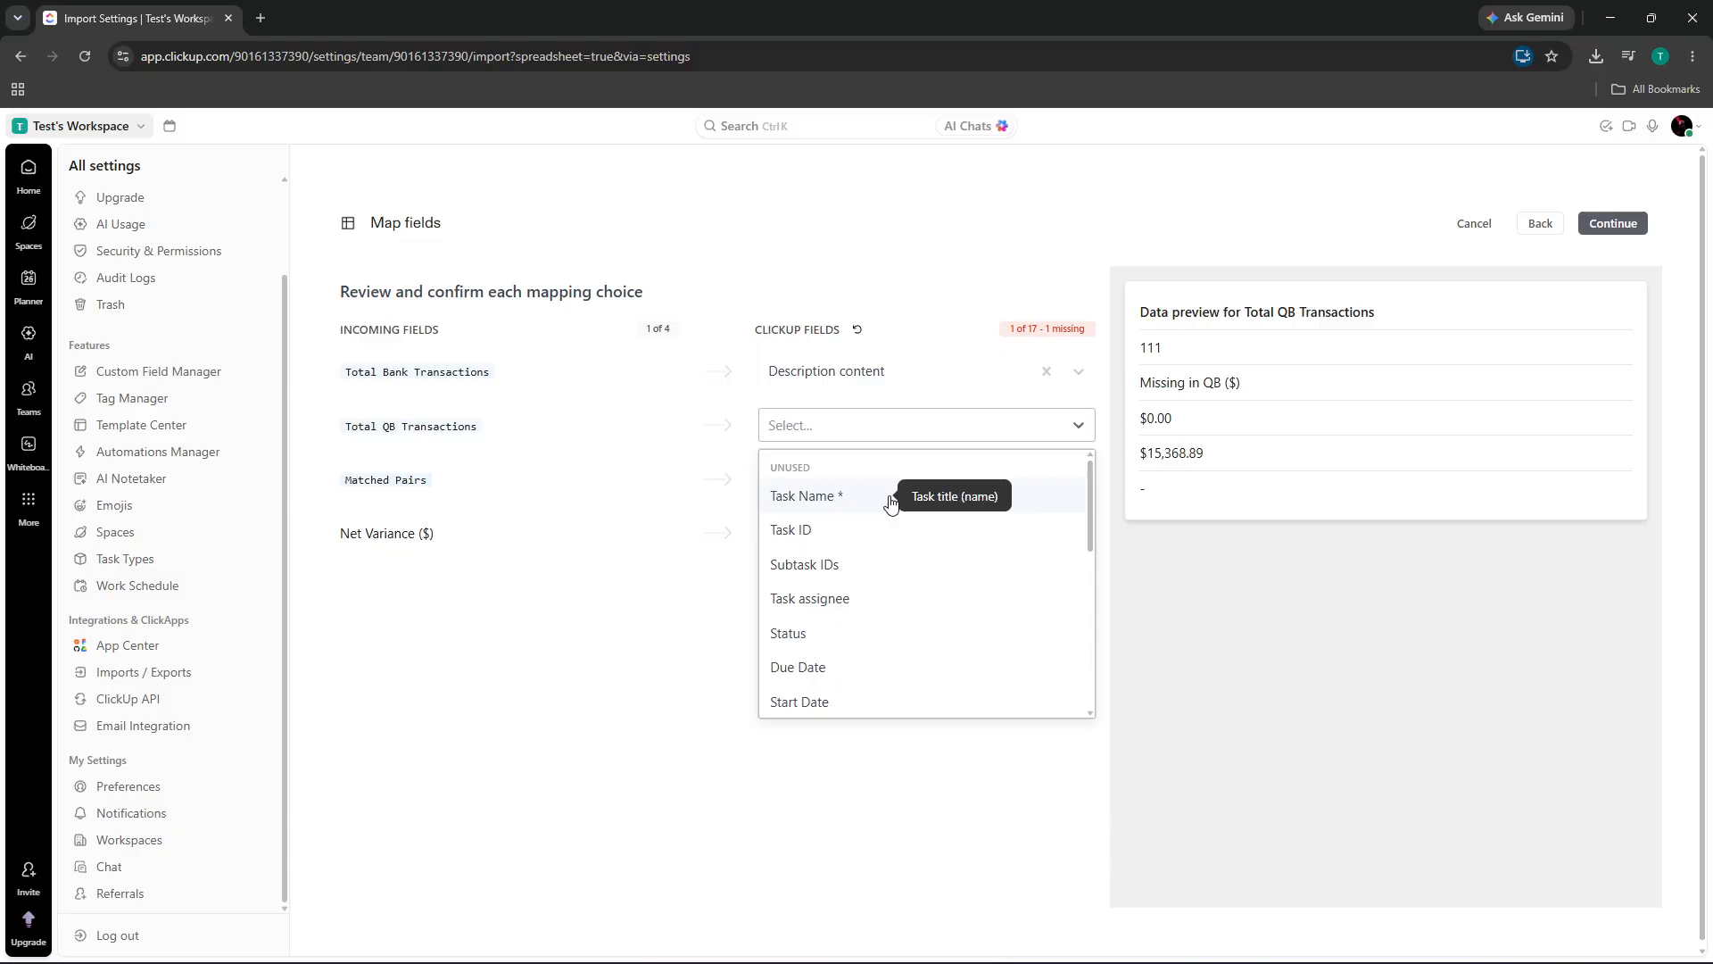
left_click(890, 498)
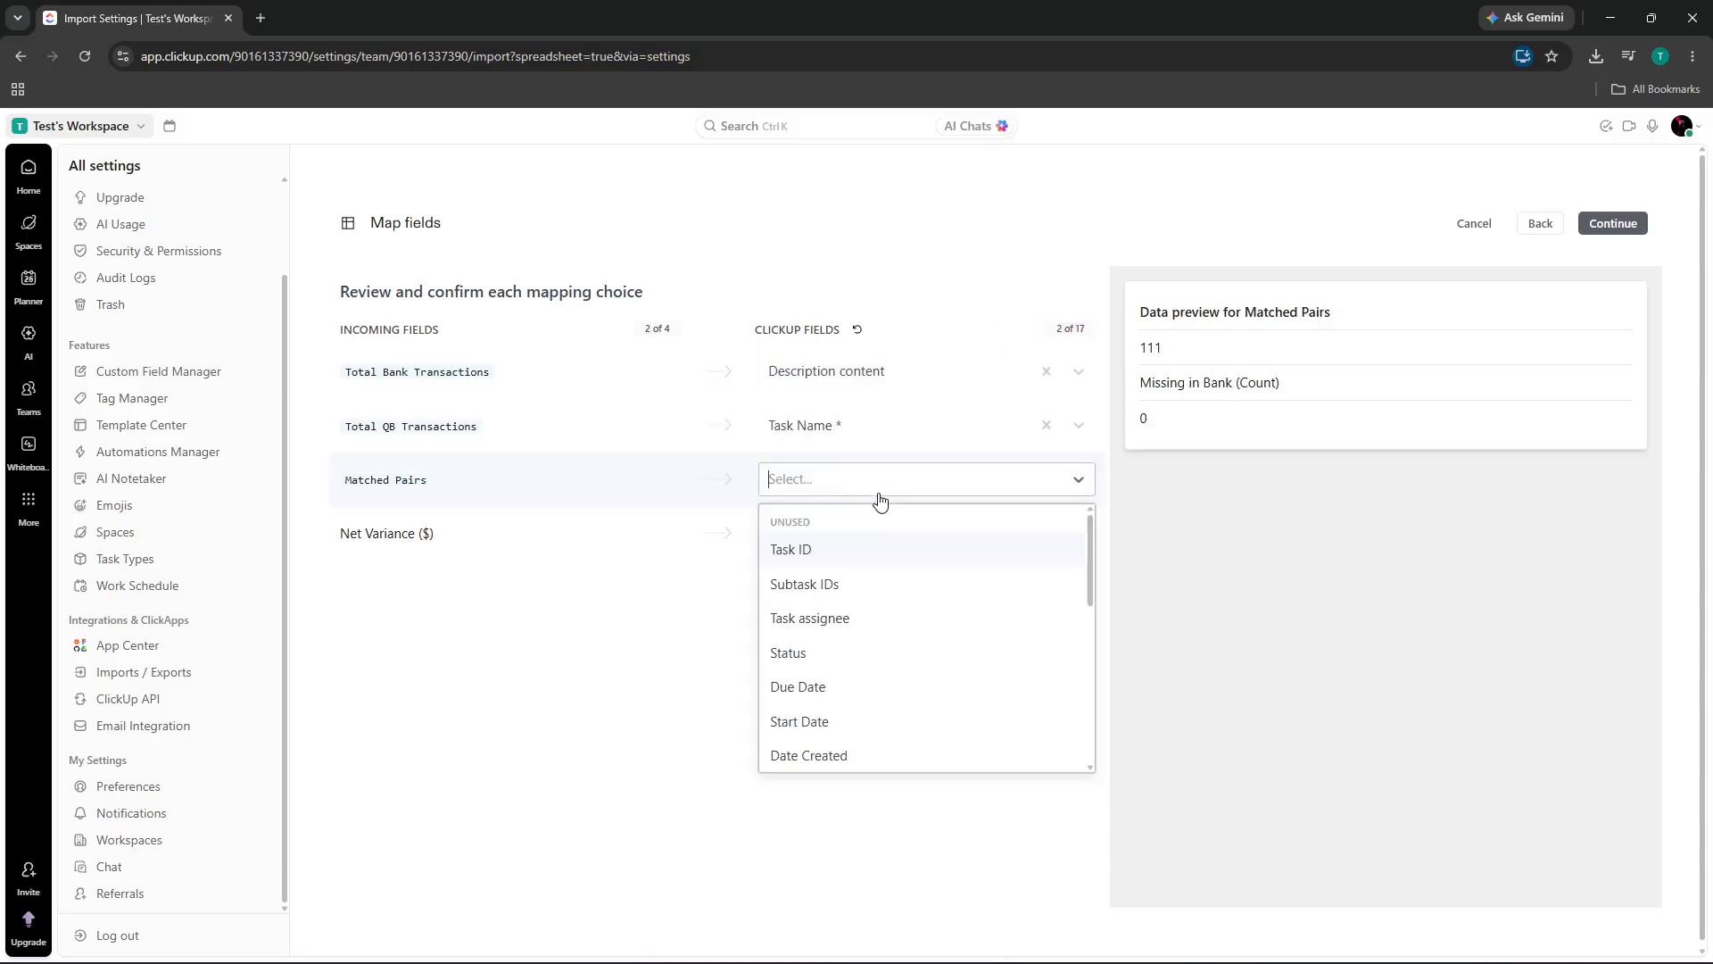
Map Matched Pairs to Status and Net Variance ($) to Priority, and continue to the value mapping.
left_click(850, 650)
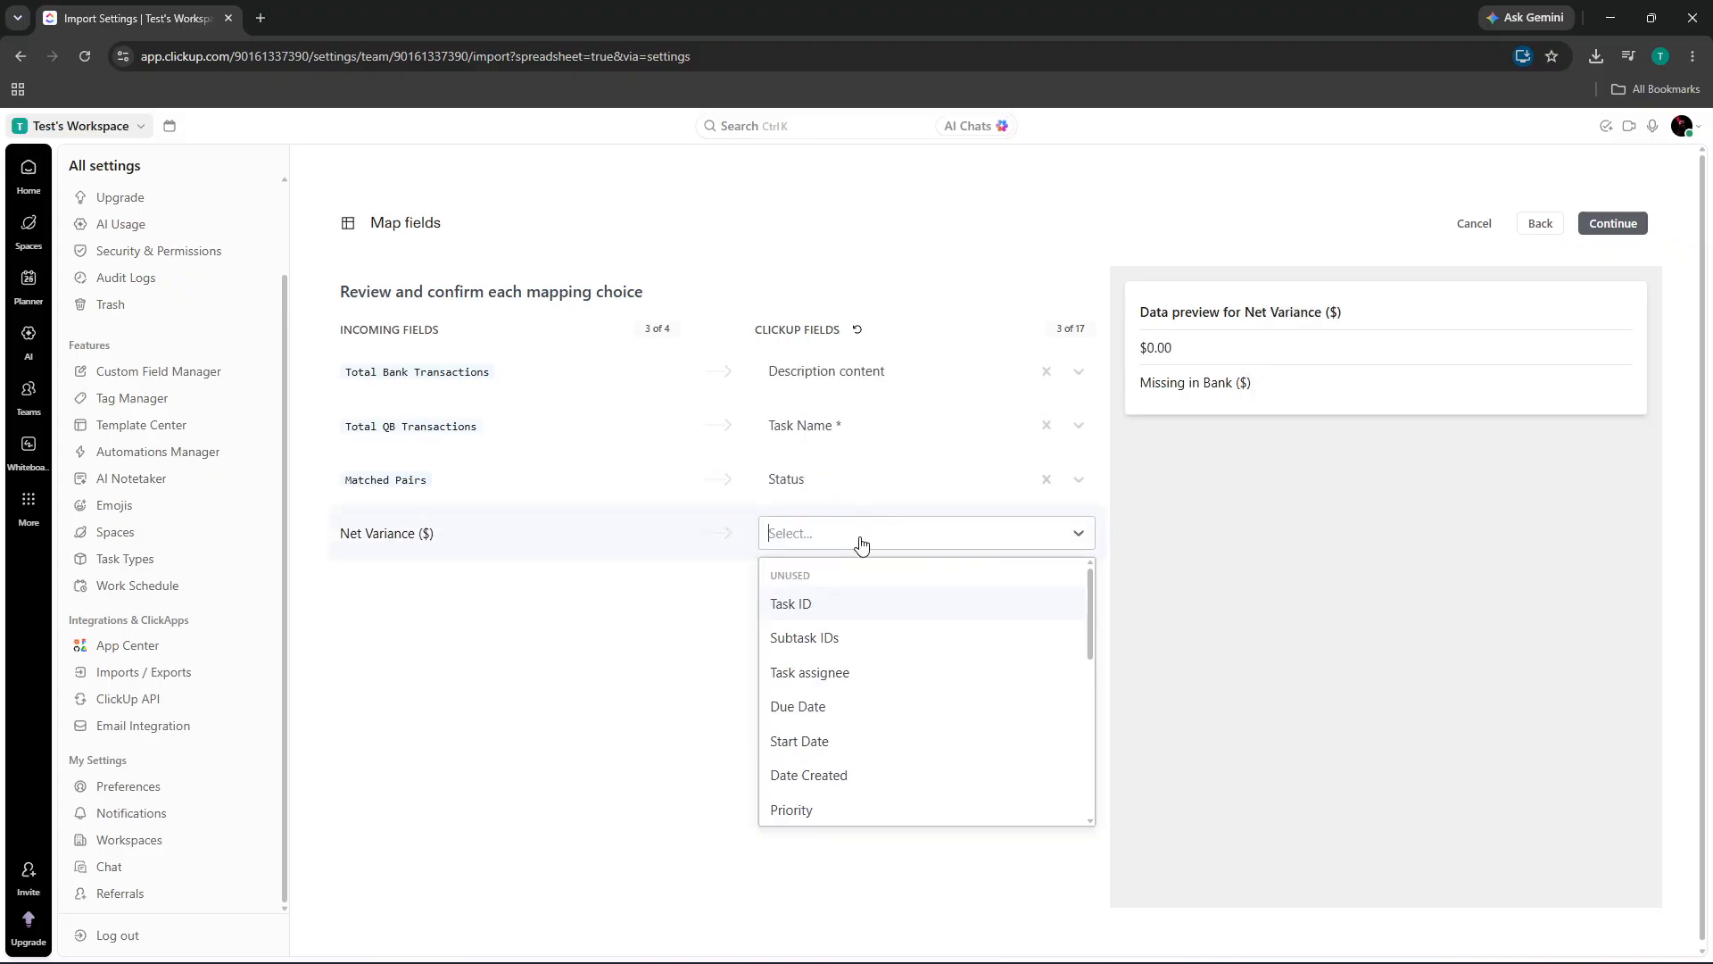
scroll(870, 647, "down", 1)
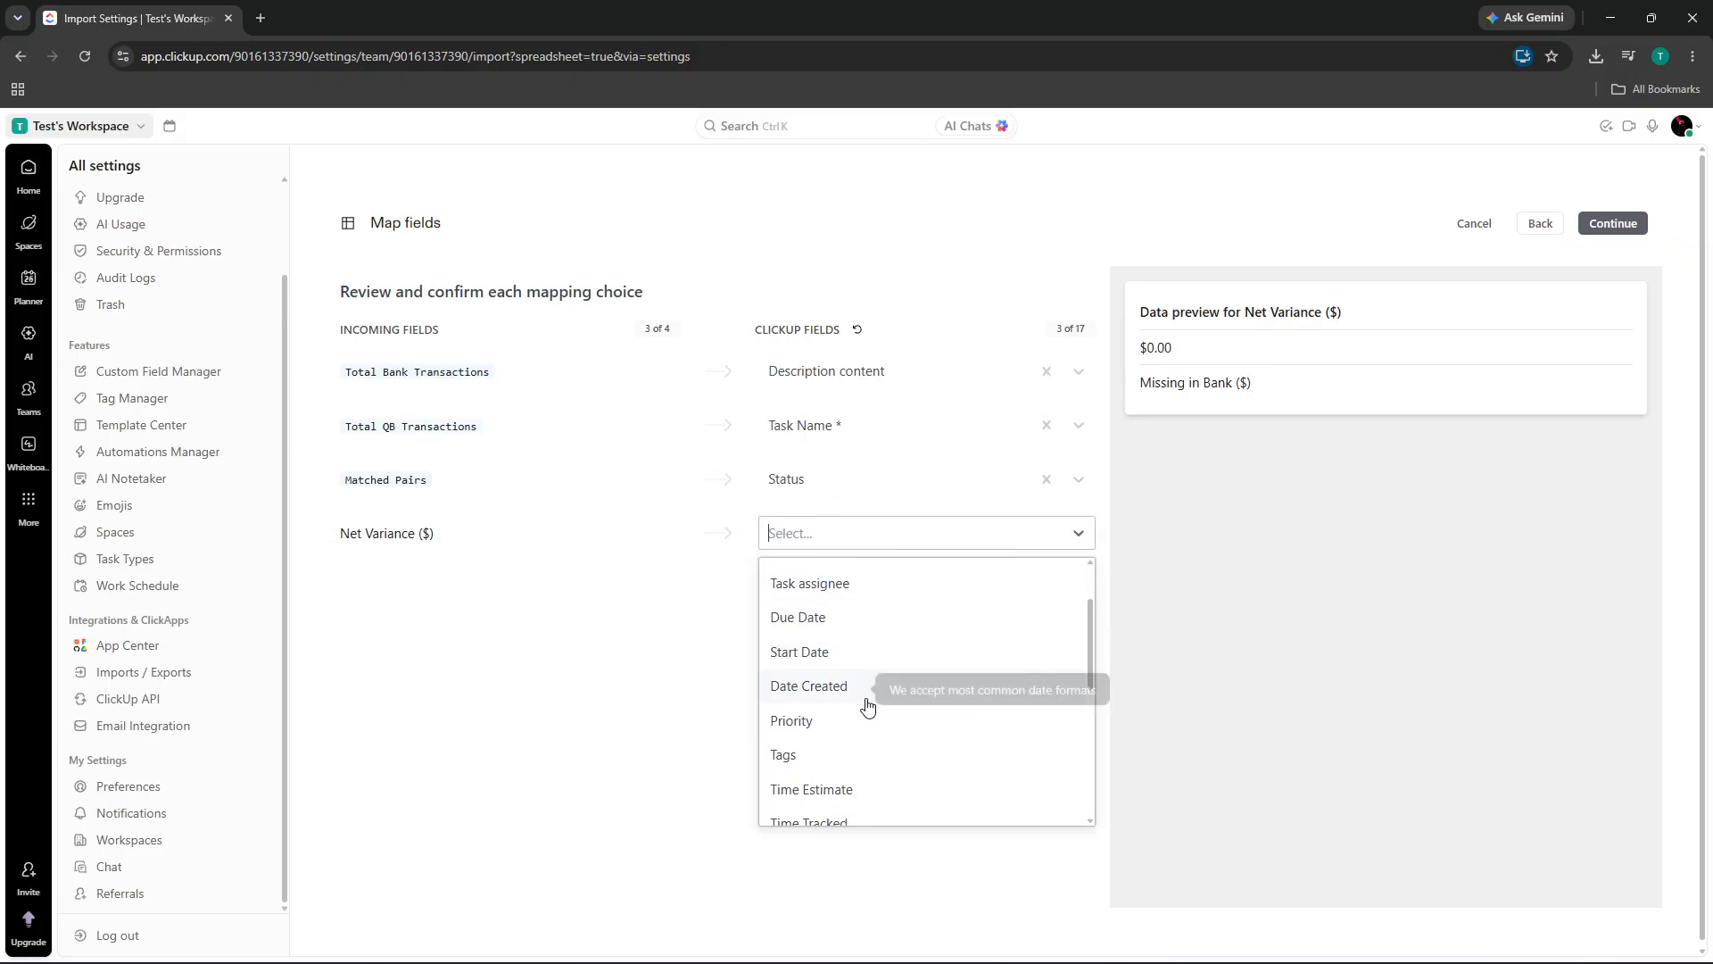
left_click(852, 721)
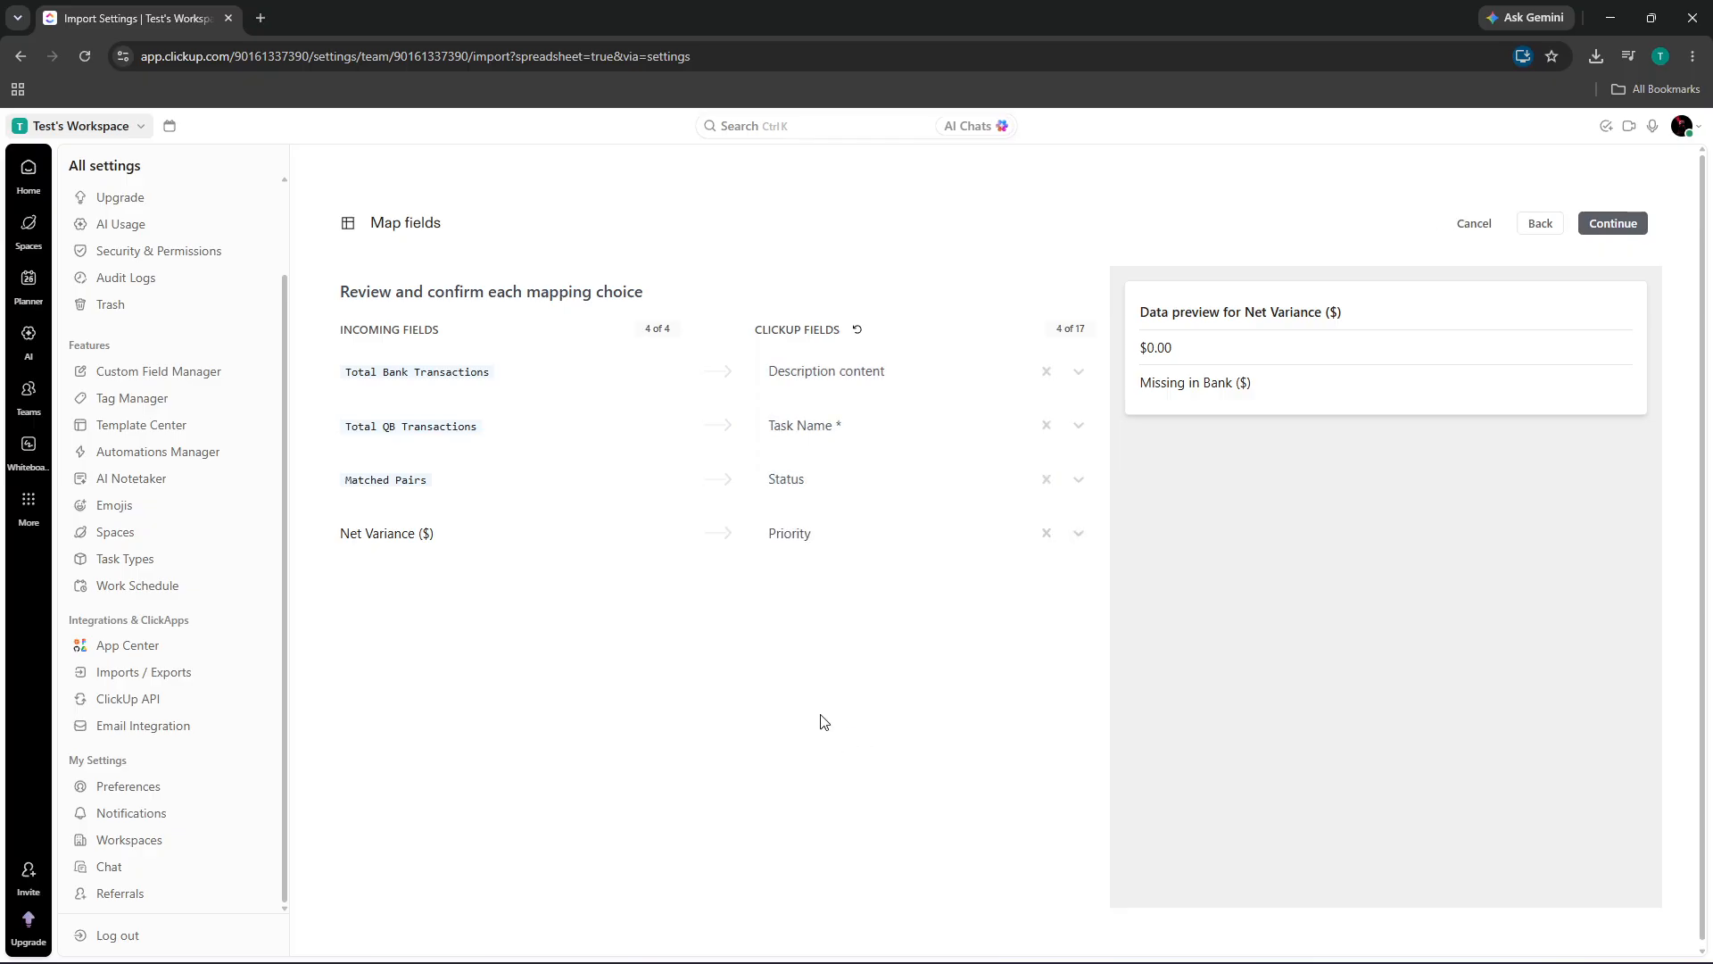
left_click(1587, 227)
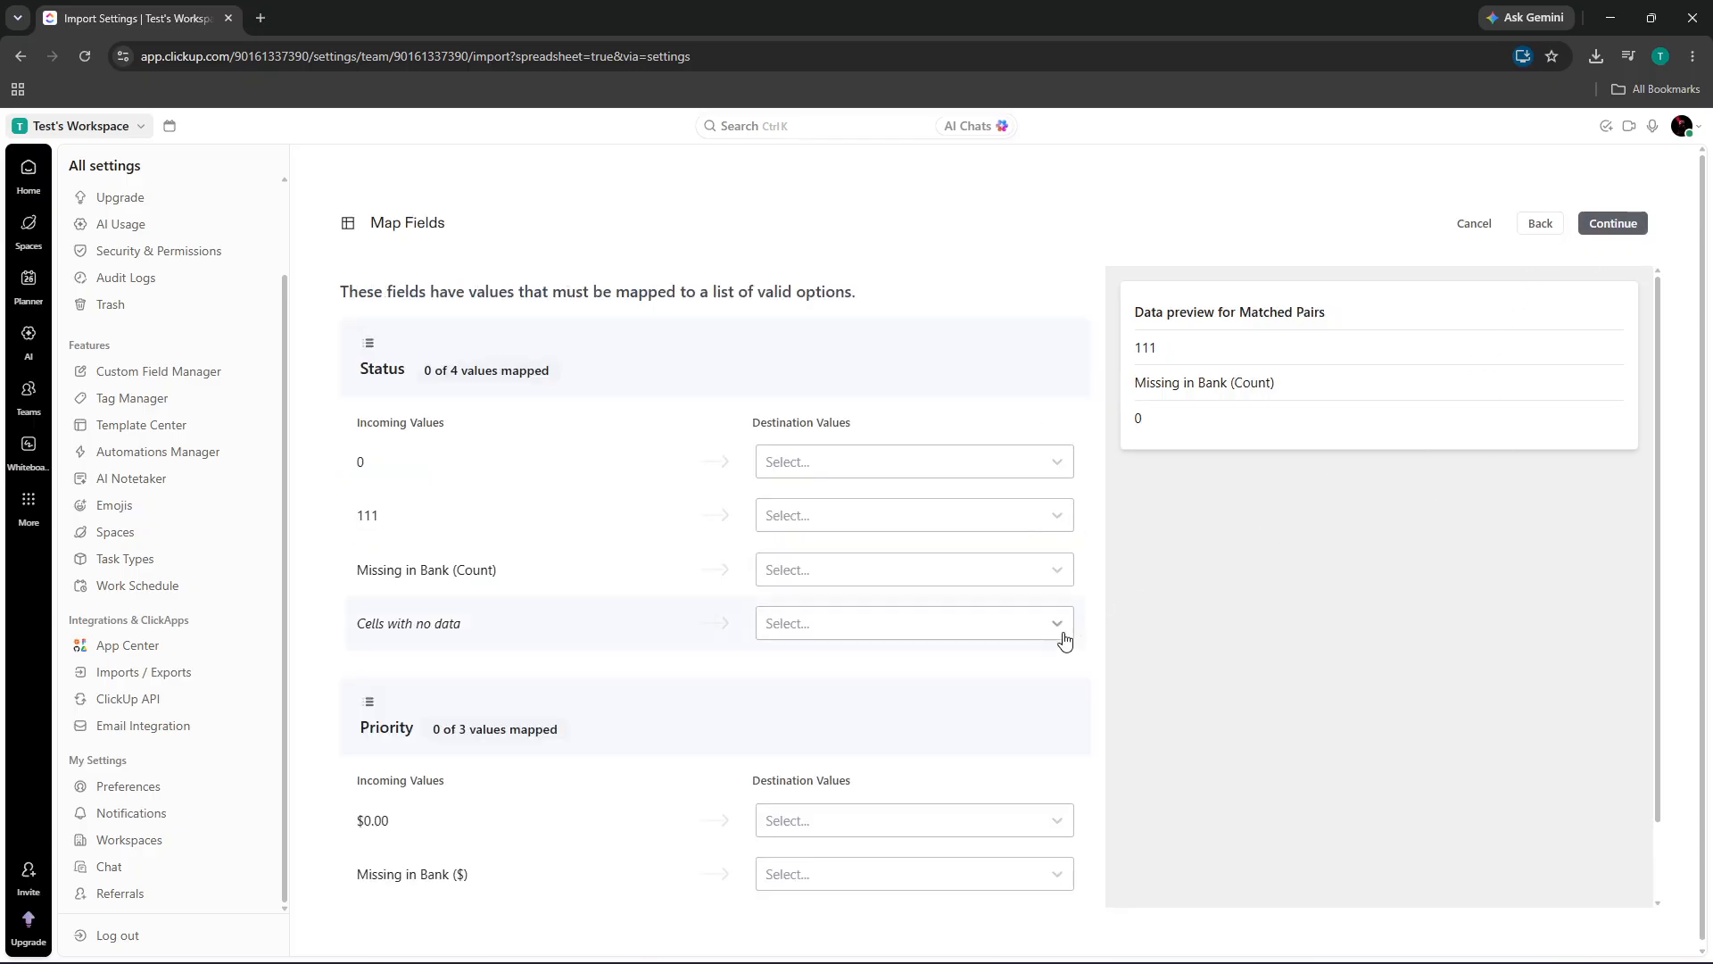
Map Status values 0 and empty cells to "to do", 111 to "in progress" and Missing in Bank (Count) to "complete", and continue without mapping Priority values.
left_click(884, 461)
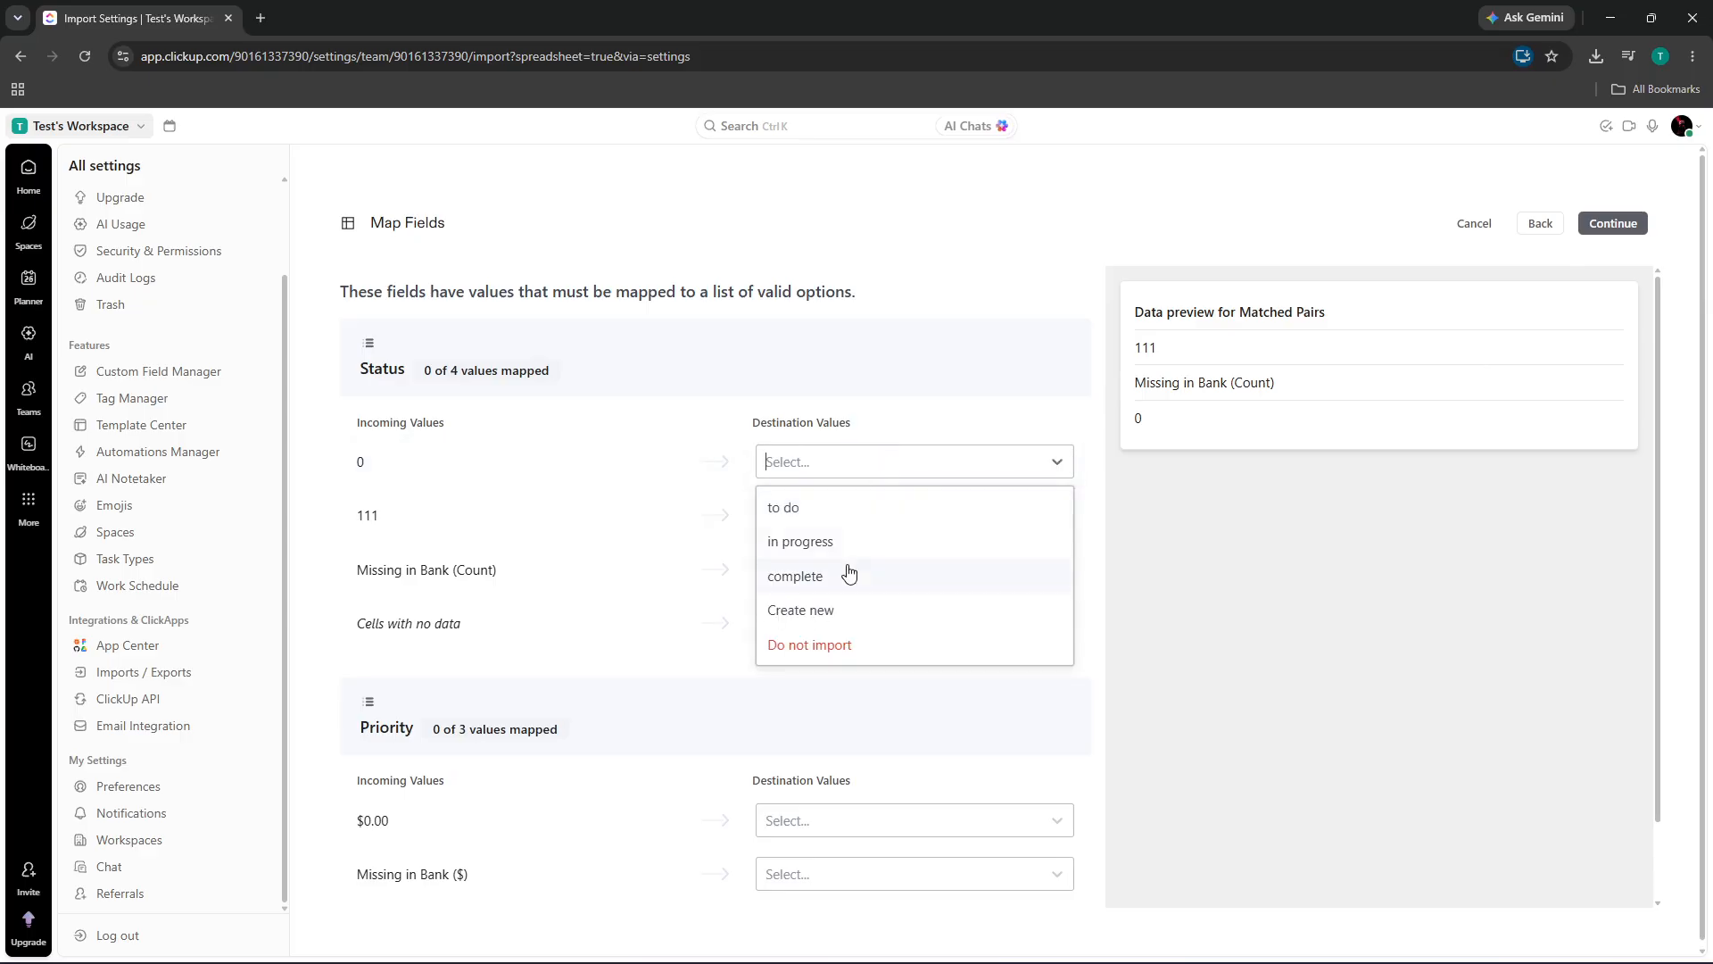
left_click(858, 508)
left_click(850, 520)
left_click(840, 598)
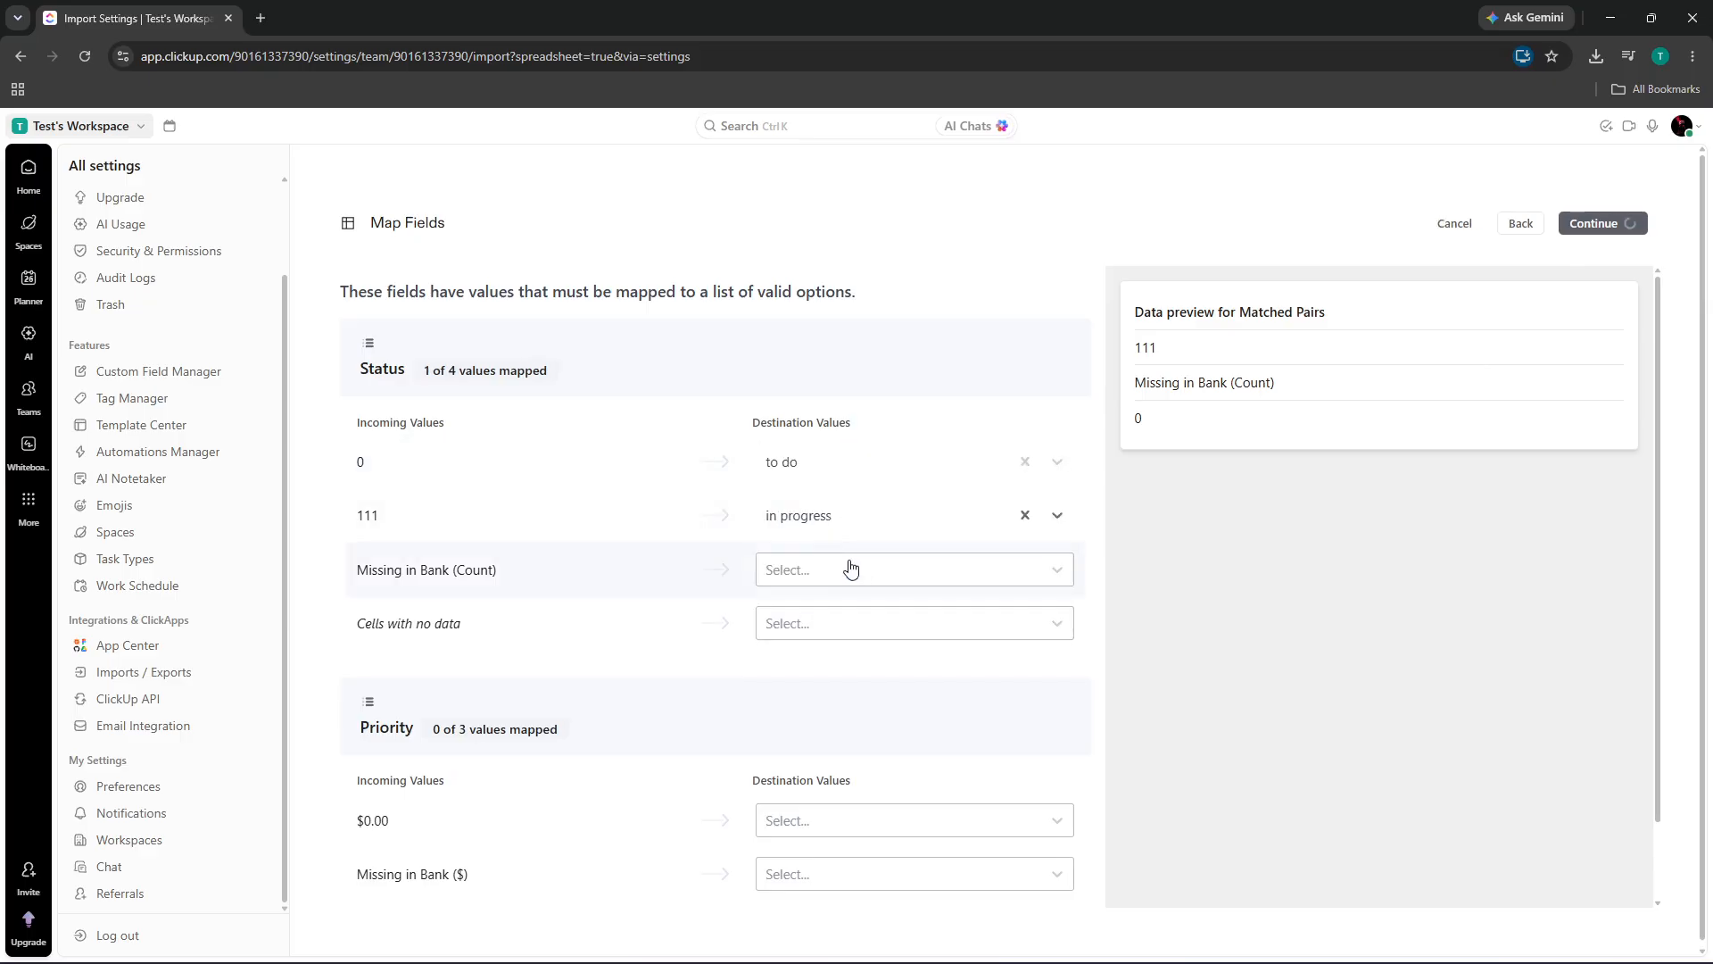
left_click(848, 568)
left_click(822, 683)
left_click(828, 623)
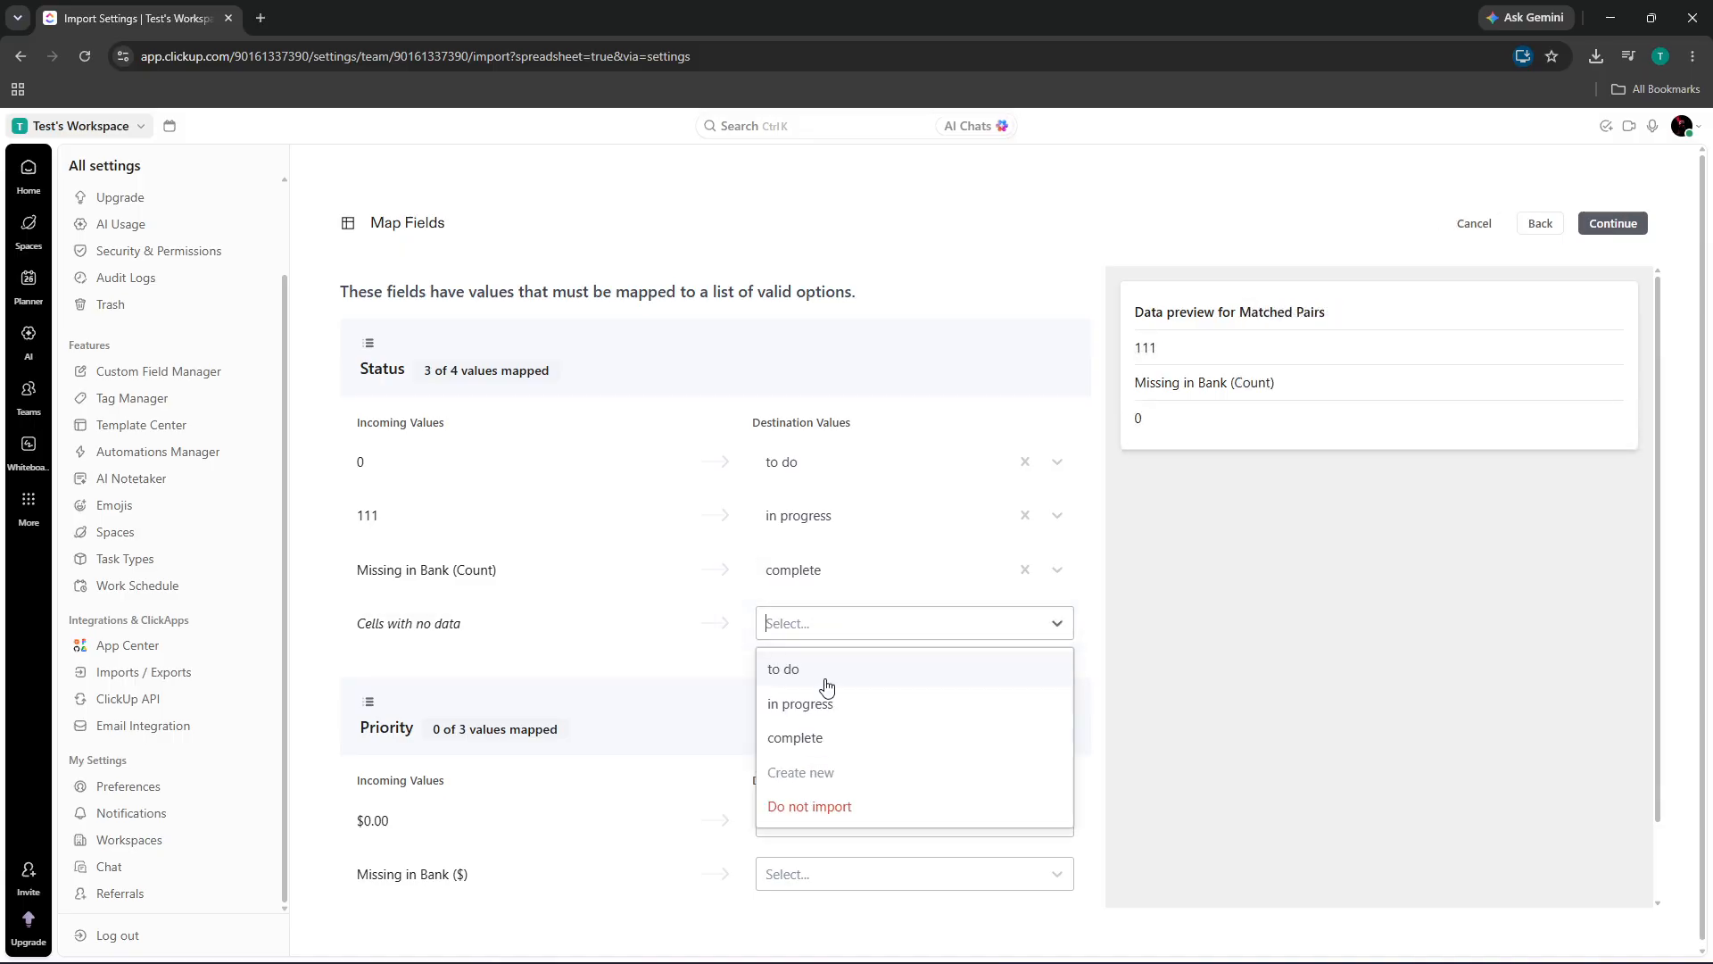
left_click(828, 668)
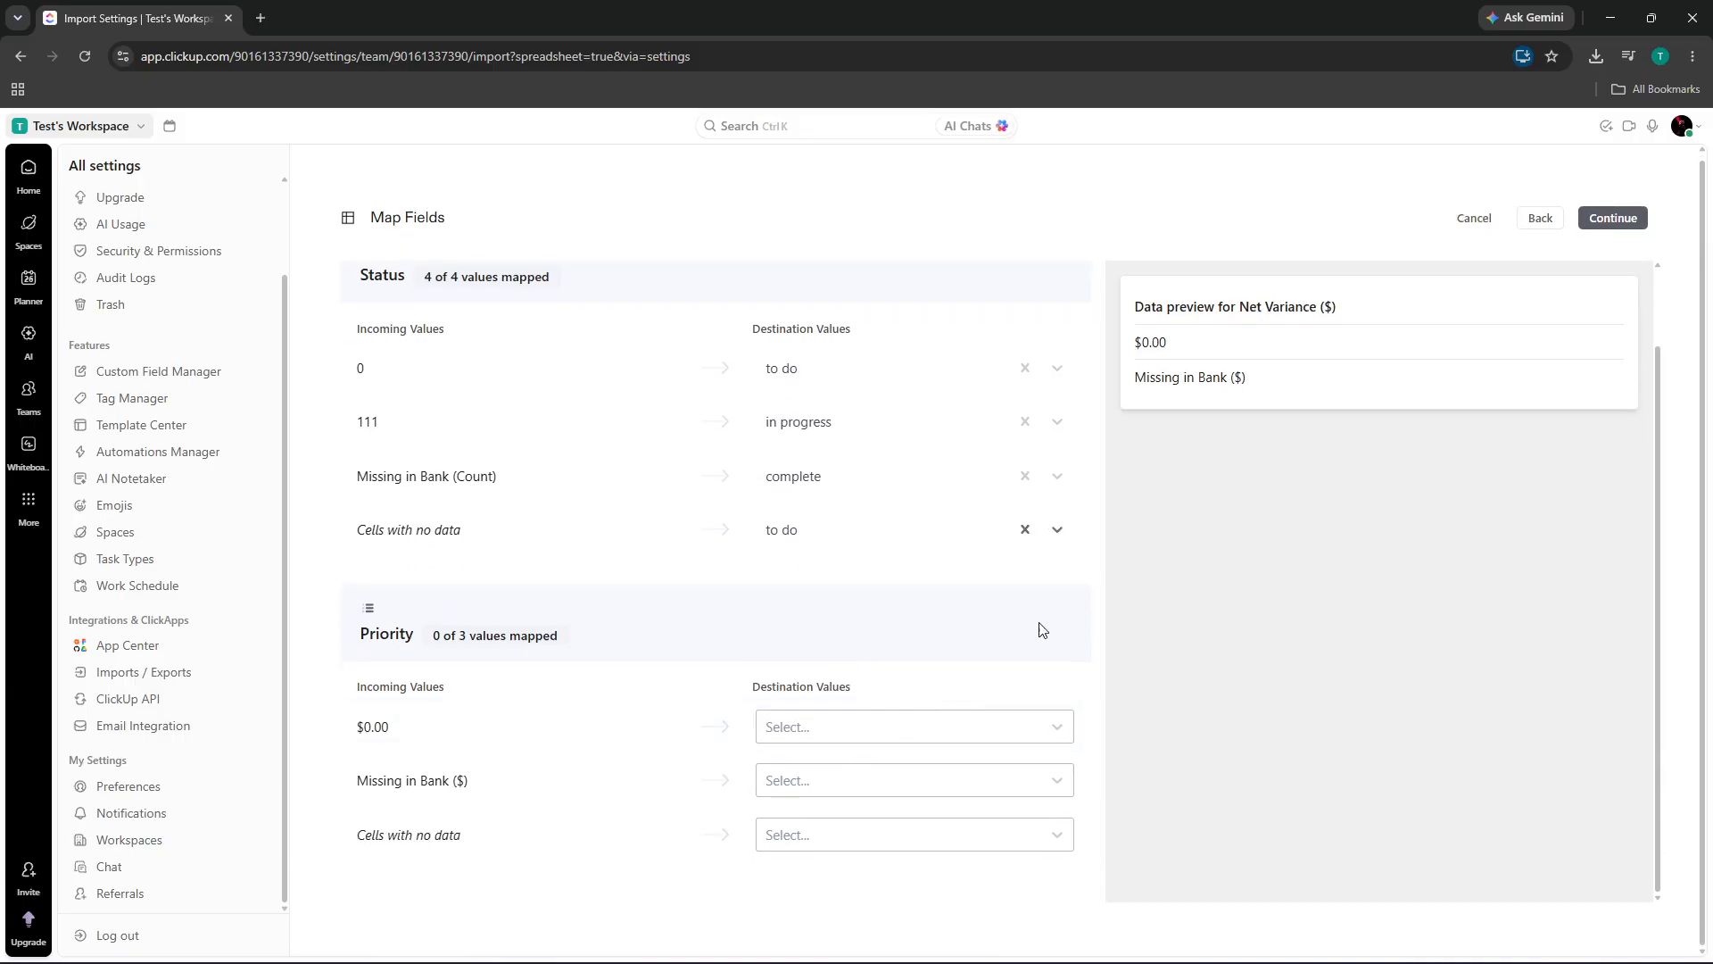
left_click(1613, 219)
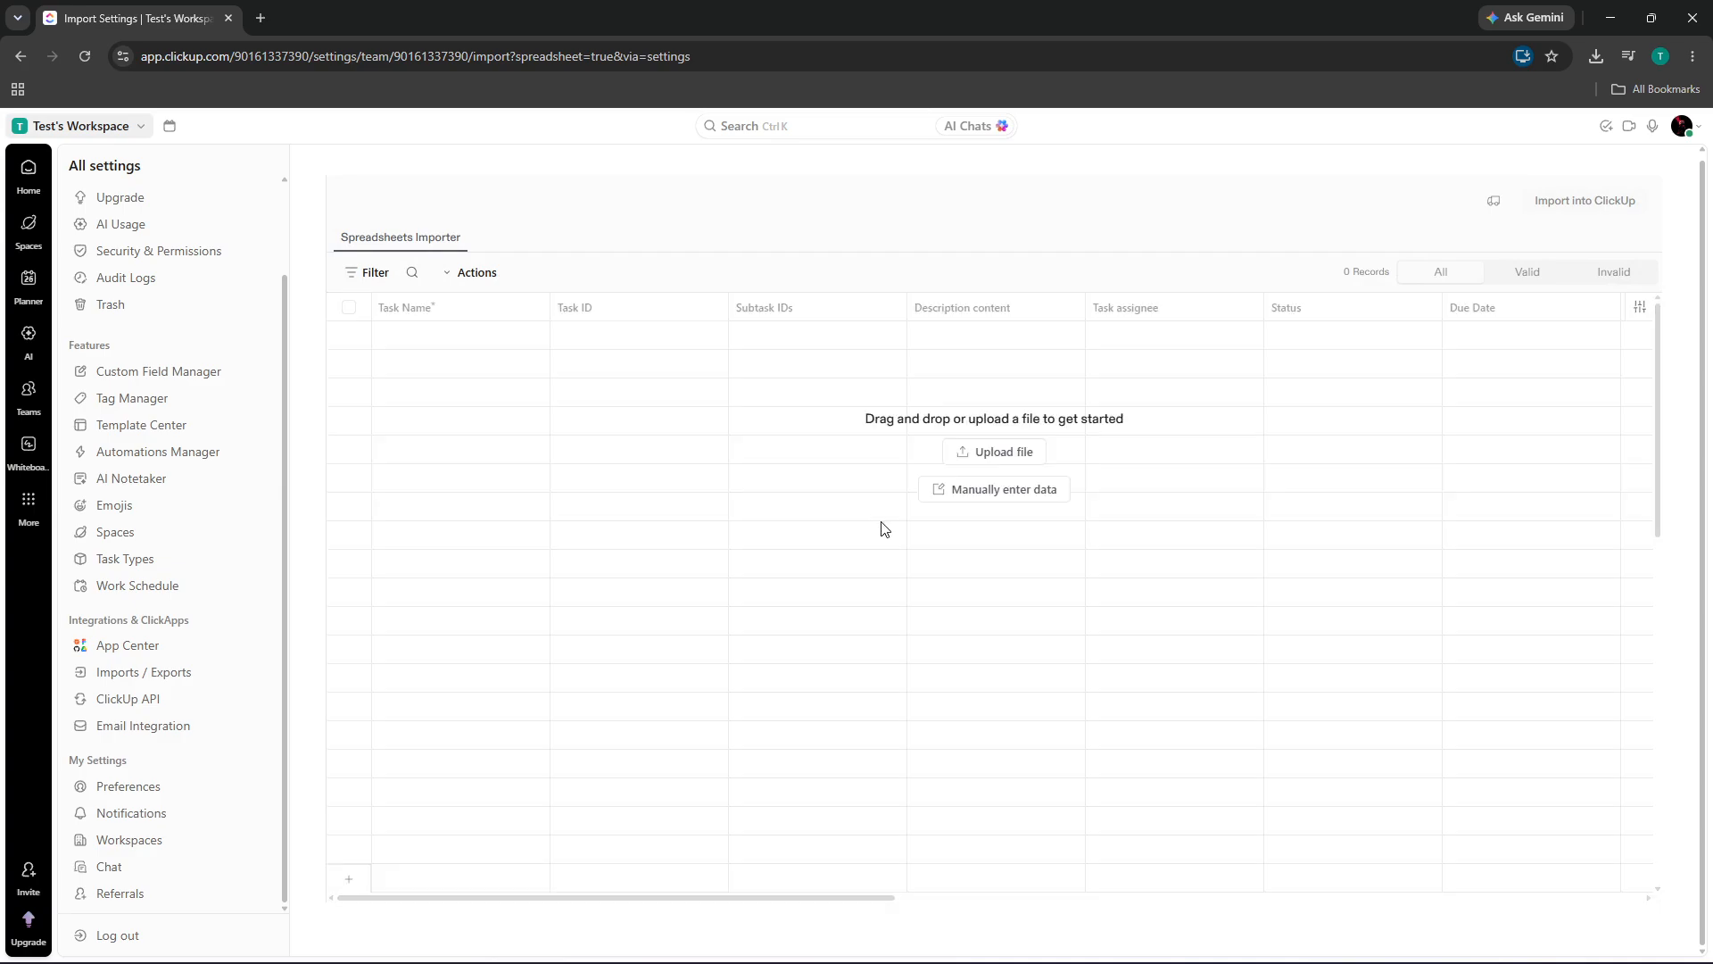